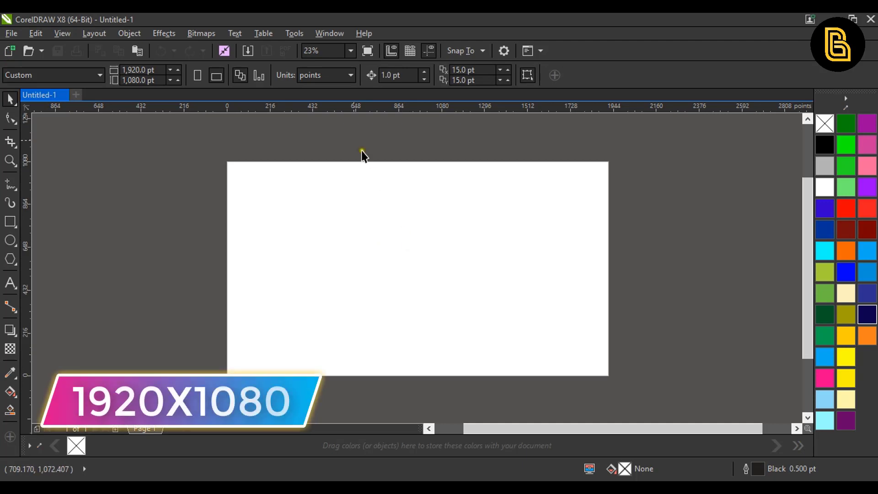
Step: Draw a rectangle about 473 by 171 pt in the upper middle of the page
left_click_drag(323, 51, 298, 52)
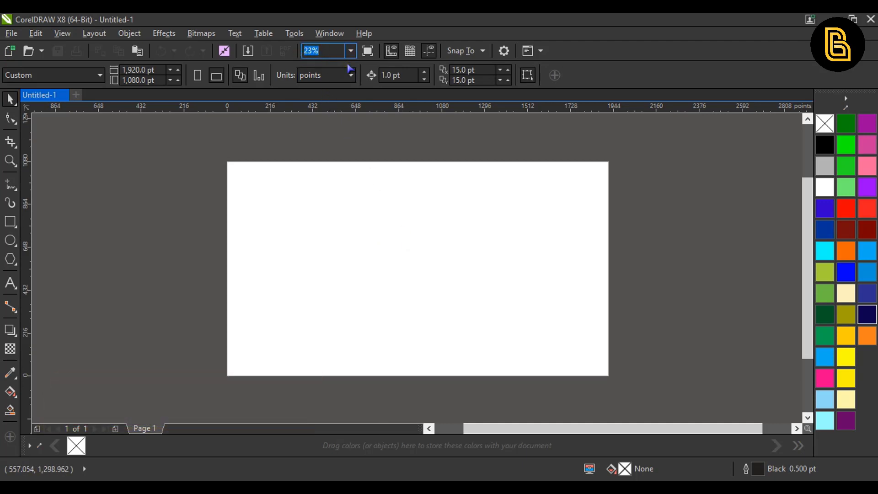
type("32")
key("Return")
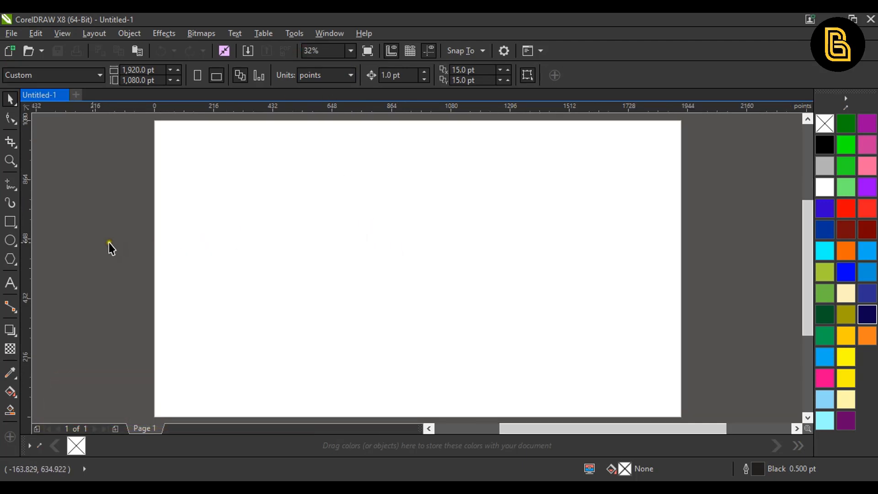
key("F6")
left_click_drag(298, 189, 428, 236)
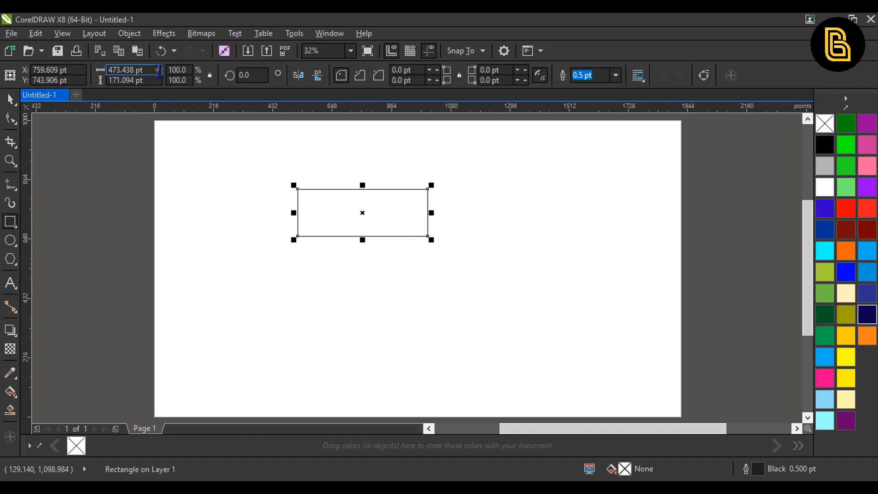
Step: Set the rectangle's size to 400 pt wide and 180 pt high
left_click_drag(154, 70, 53, 70)
type("400")
key("Tab")
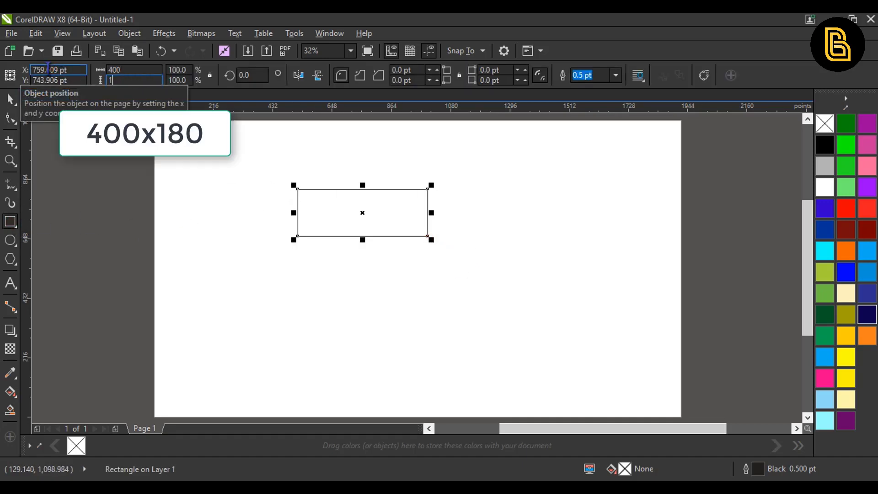
key("Return")
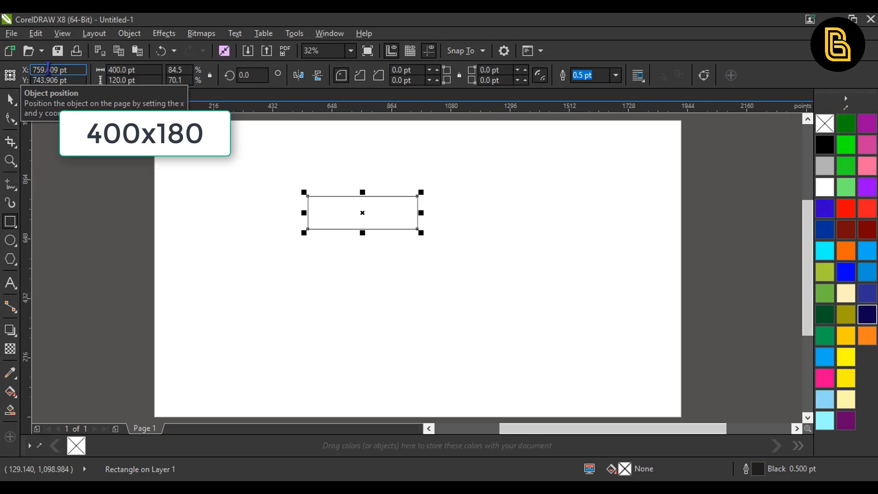
left_click(123, 80)
type("180")
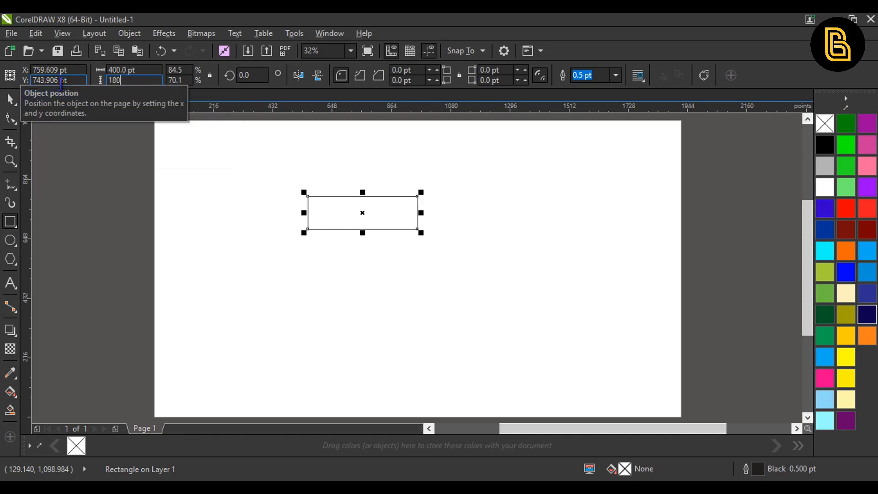
key("Return")
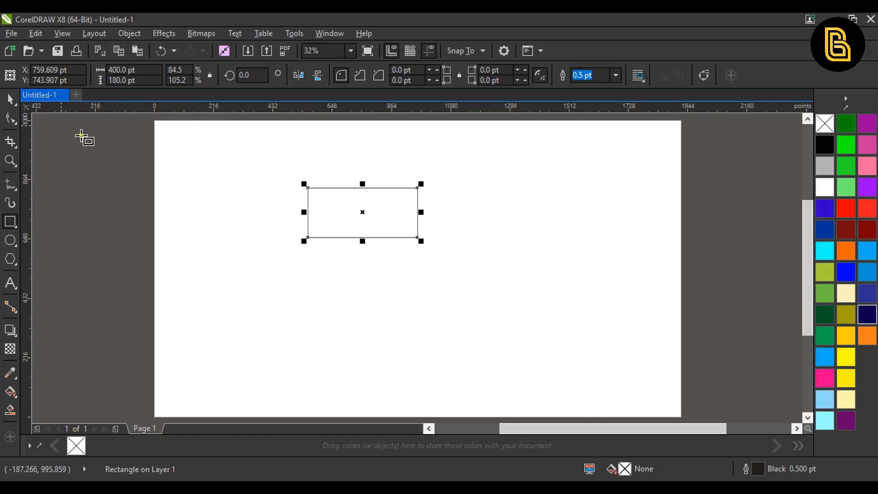
Step: Round all four corners of the rectangle fully to 90 pt so that it forms a capsule
left_click(6, 120)
left_click_drag(301, 194, 452, 225)
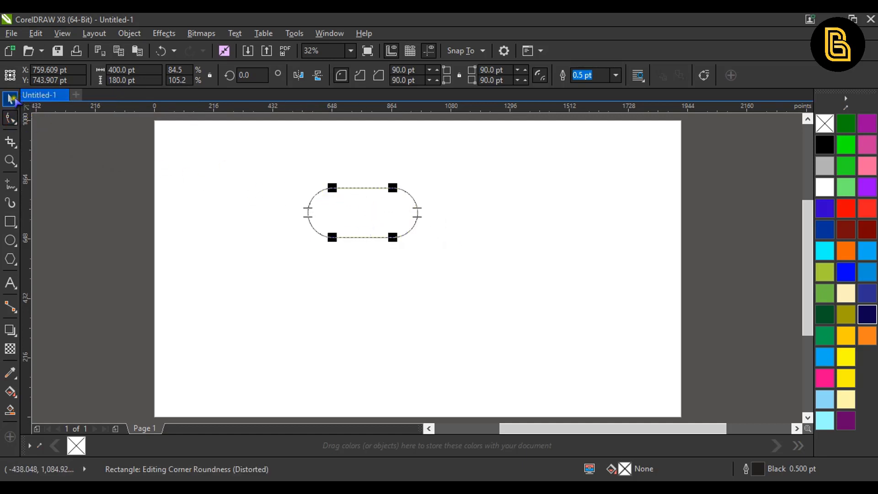
left_click(11, 98)
left_click(270, 196)
Step: Draw a second rectangle about 209 by 372 pt, starting at the midpoint of the capsule's top edge and extending below it
left_click(10, 221)
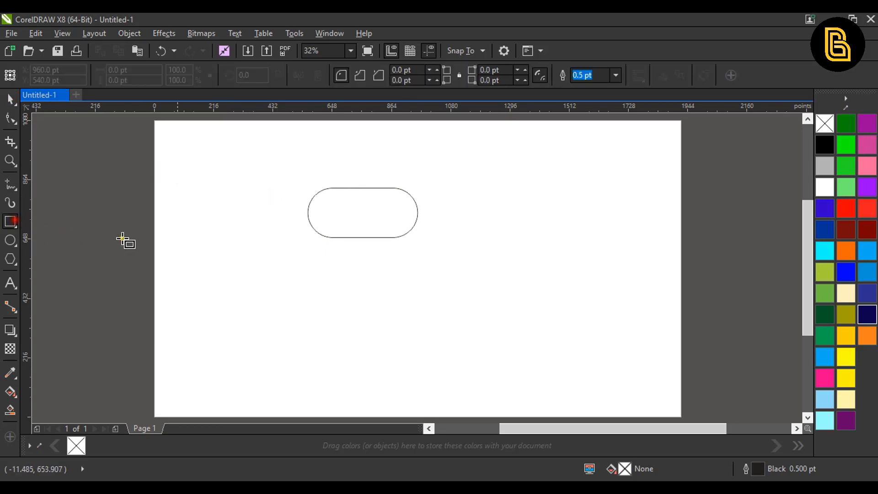
scroll(392, 228, "up", 2)
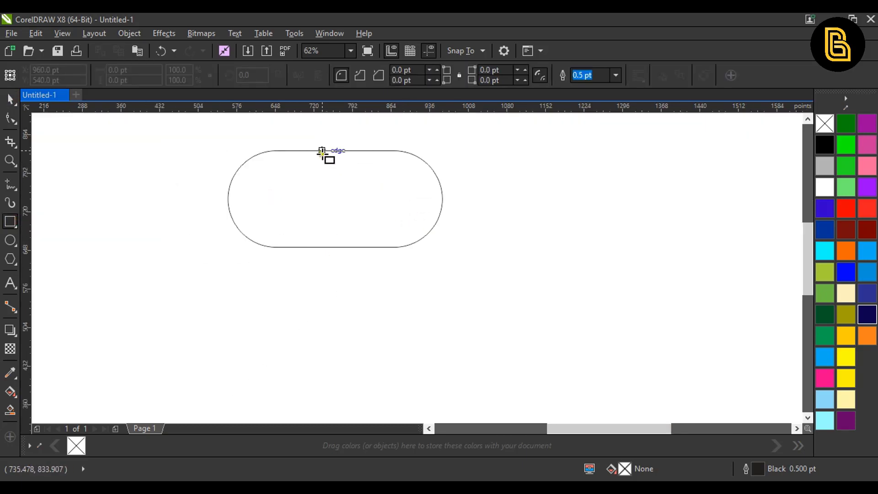
mouse_move(335, 151)
left_mouse_down()
mouse_move(412, 259)
mouse_move(462, 298)
mouse_move(447, 350)
left_mouse_up()
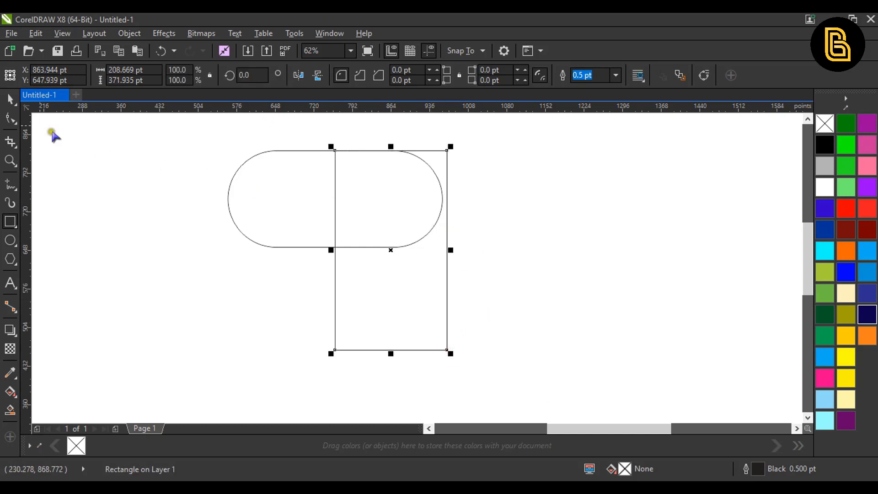
Step: Narrow the tall rectangle to about 199 pt by moving its right side in to the capsule's right end
left_click(9, 98)
mouse_move(450, 250)
left_mouse_down()
mouse_move(441, 248)
mouse_move(439, 259)
left_mouse_up()
scroll(437, 253, "up", 3)
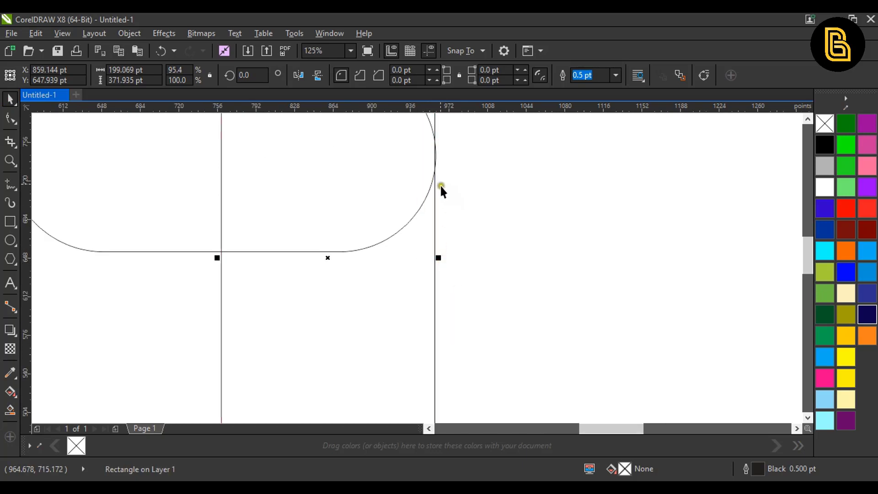
scroll(440, 185, "up", 2)
scroll(437, 142, "down", 3)
Step: Align the right edges of the tall rectangle and the capsule
left_click(295, 177, "shift")
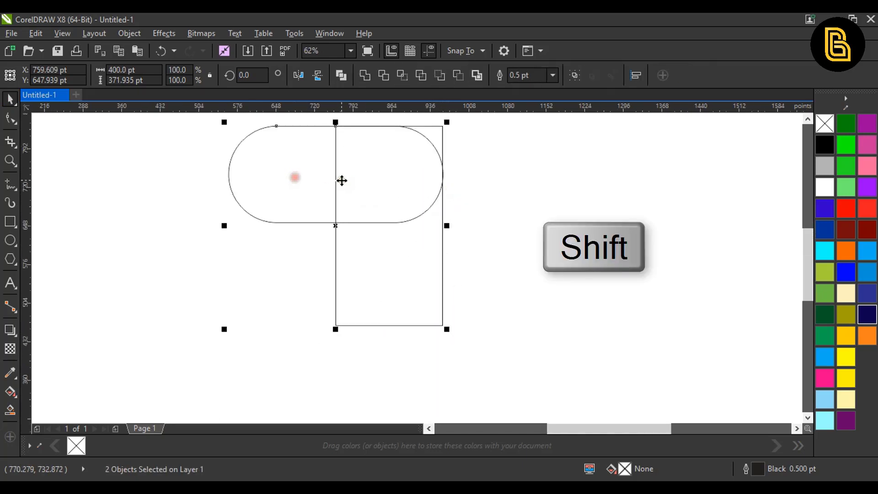
key("r")
left_click(512, 191)
scroll(490, 192, "up", 1)
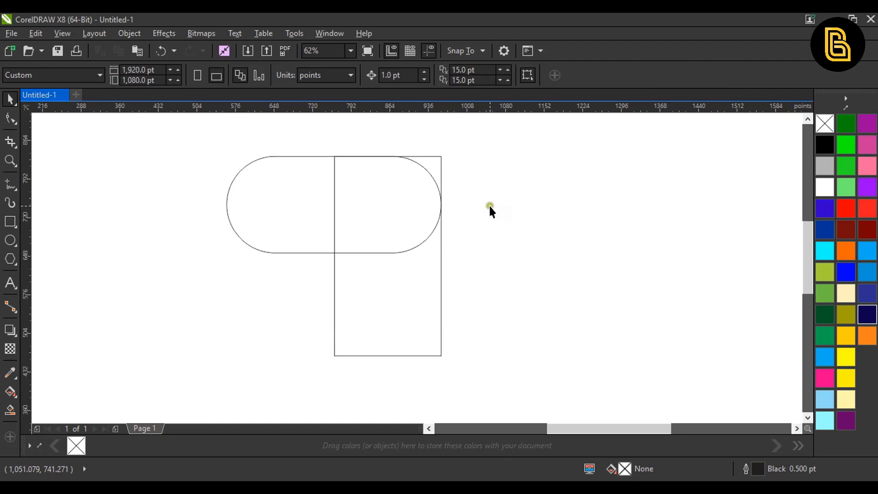
Step: Round only the tall rectangle's upper-right corner to about 90.7 pt so that it follows the capsule's curve
left_click(440, 204)
left_click(11, 118)
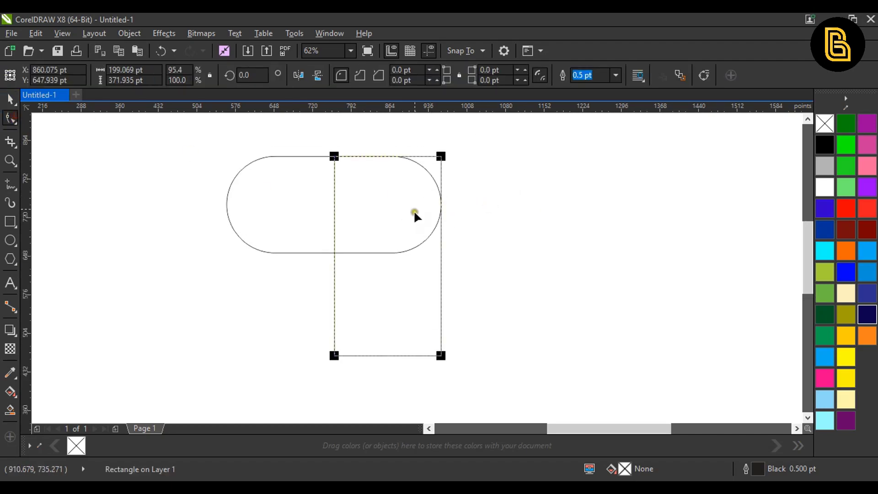
left_click_drag(441, 161, 418, 187)
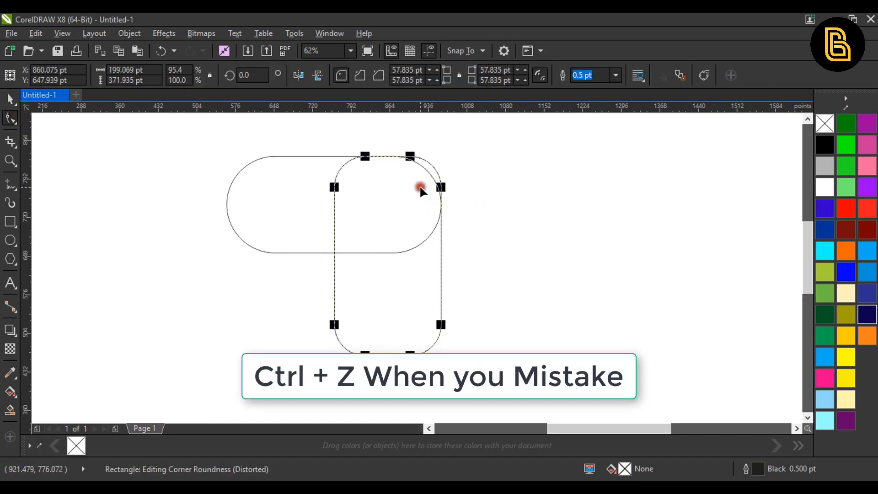
key("ctrl+z")
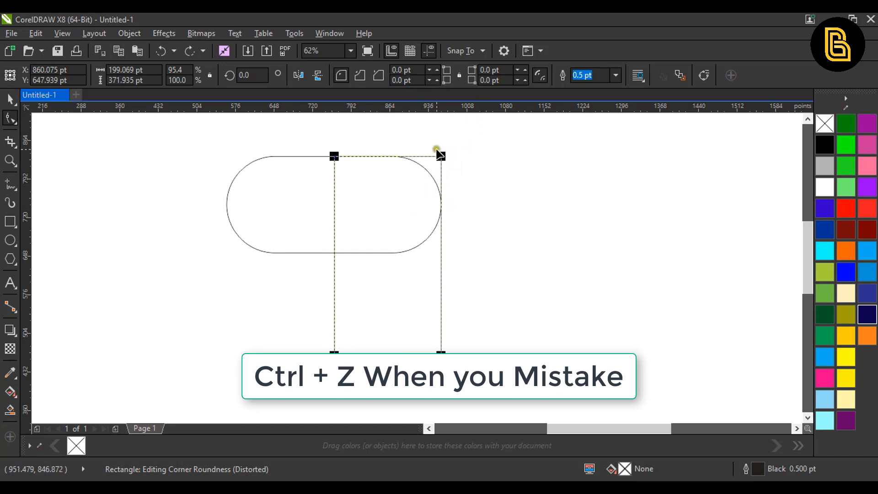
left_click_drag(440, 156, 396, 186)
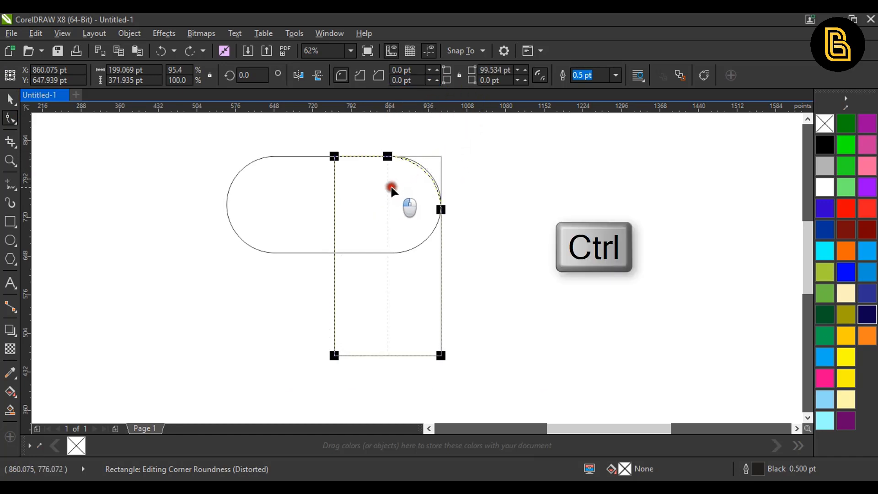
scroll(420, 184, "up", 5)
key("ctrl")
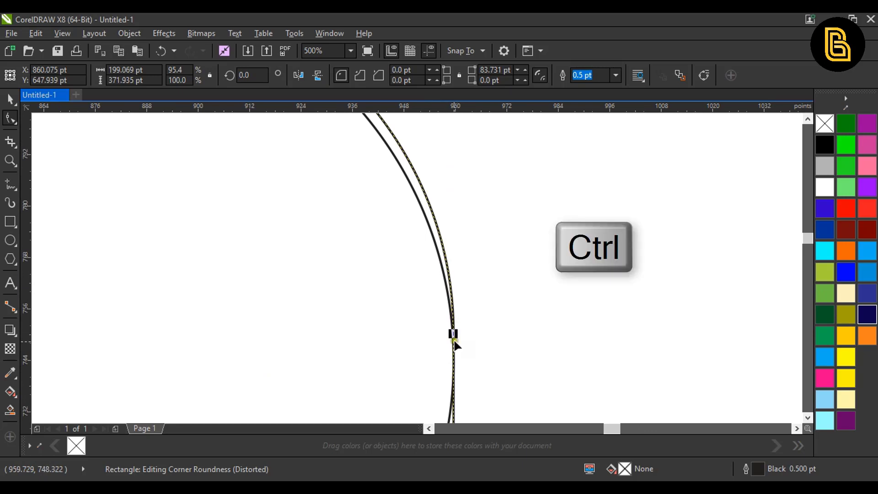
left_click_drag(453, 337, 450, 363)
scroll(431, 229, "down", 2)
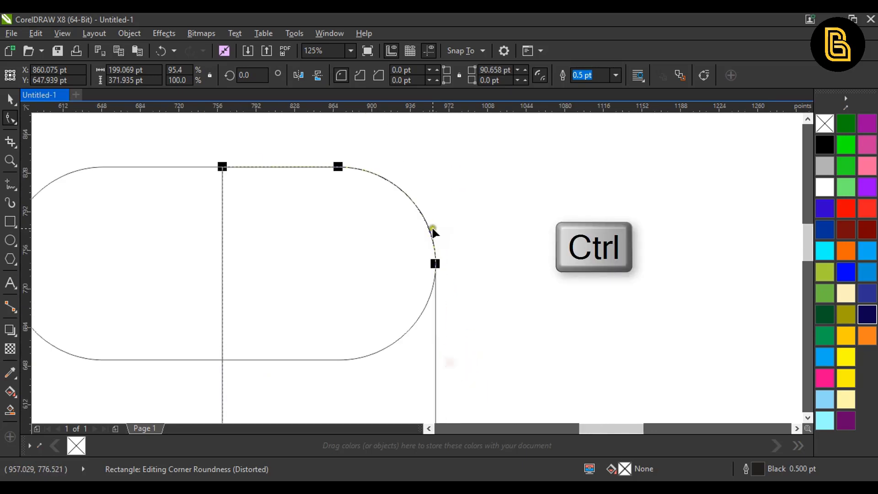
left_click_drag(477, 216, 500, 193)
scroll(499, 194, "down", 1)
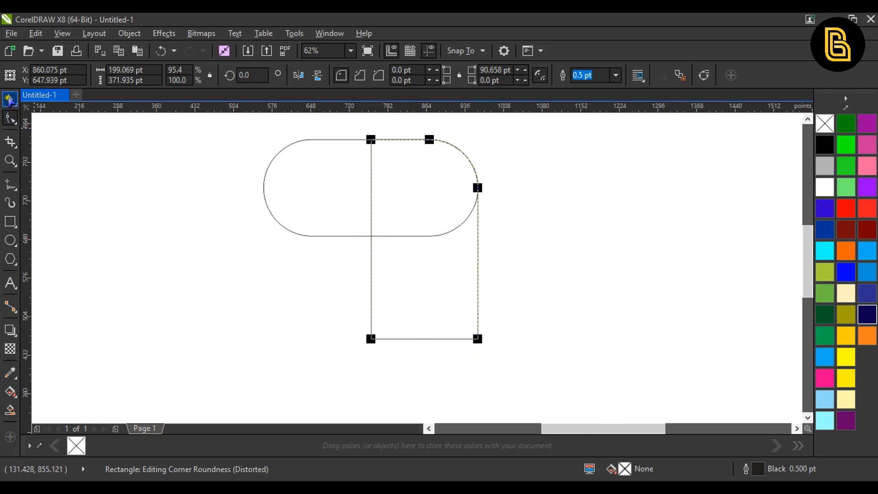
left_click(10, 99)
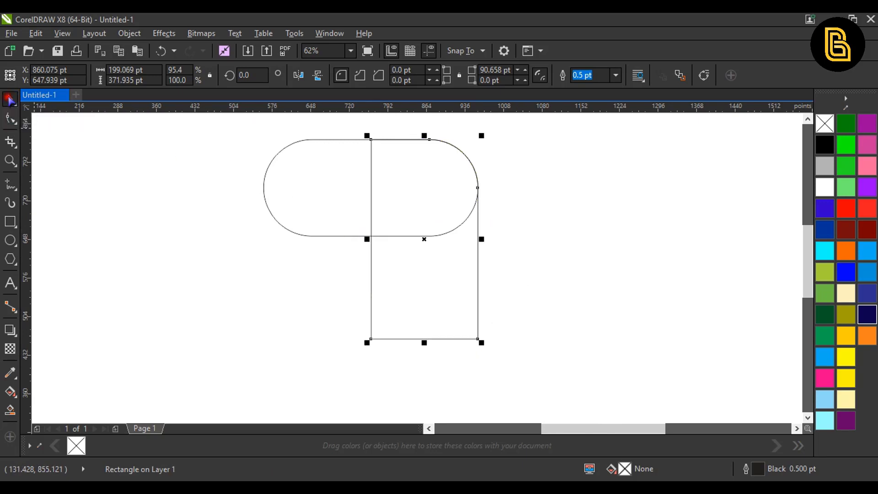
Step: Convert the tall rectangle to curves and delete its lower-right corner node
left_click(520, 248)
left_click(443, 260)
left_click(10, 118)
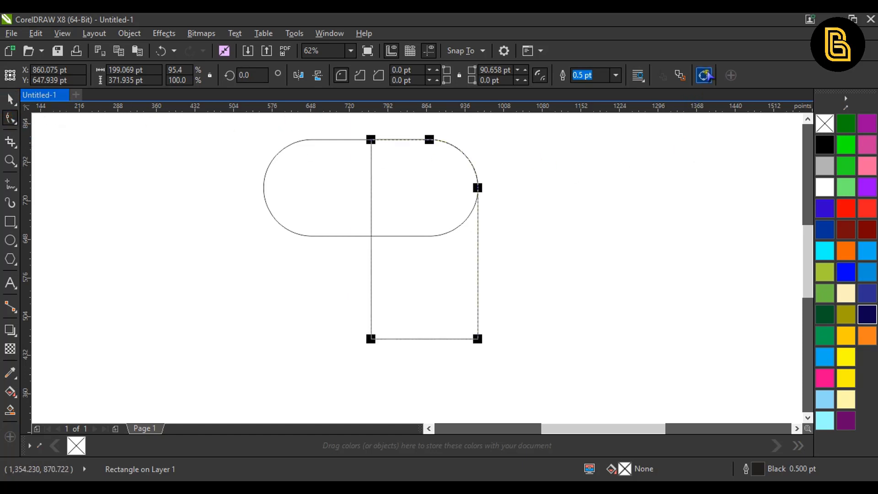
left_click(706, 74)
left_click_drag(508, 319, 448, 374)
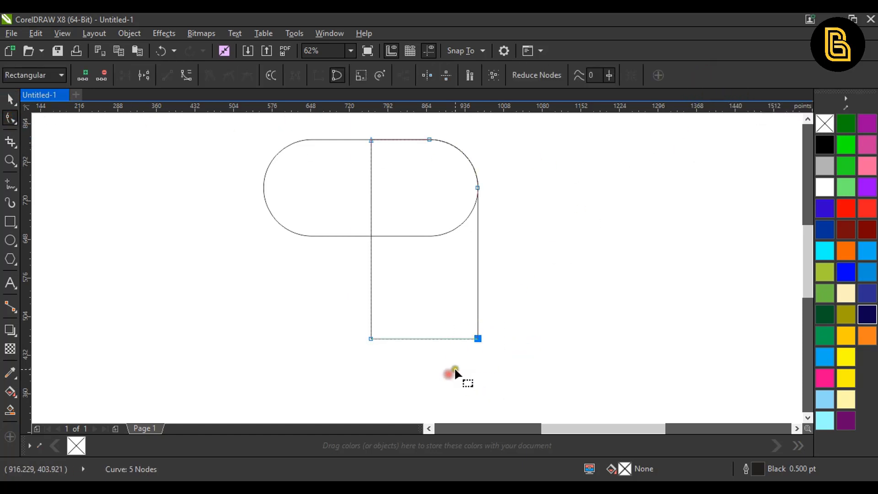
key("Delete")
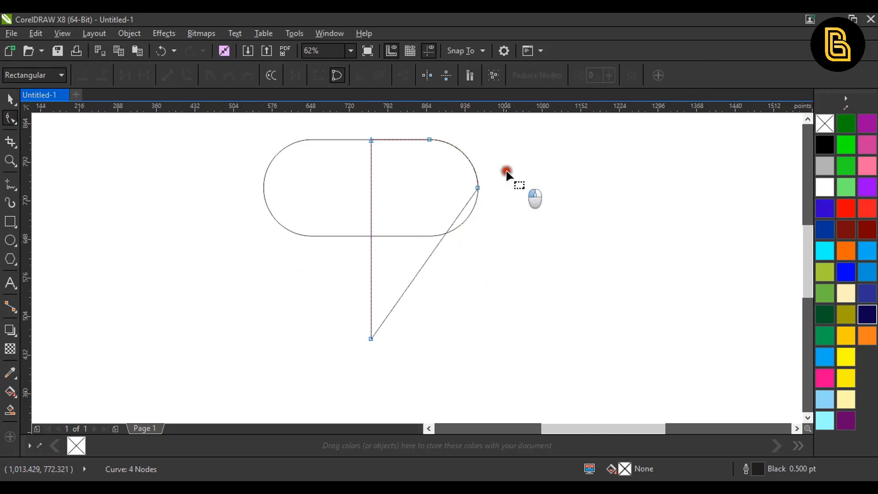
Step: Make the slanted side a curve and pull its upper handle straight down so it flows smoothly out of the rounded side
left_click_drag(506, 171, 460, 210)
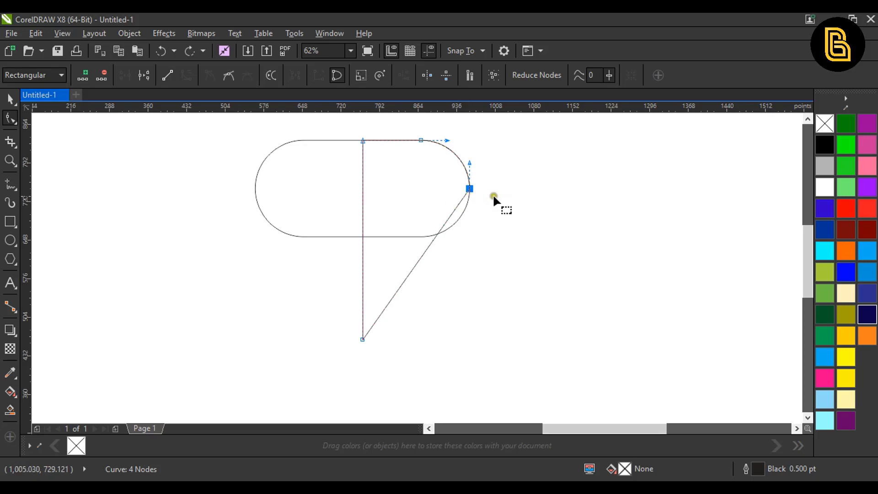
left_click(502, 196)
left_click(445, 223)
left_click(557, 243)
left_click_drag(469, 201, 429, 215)
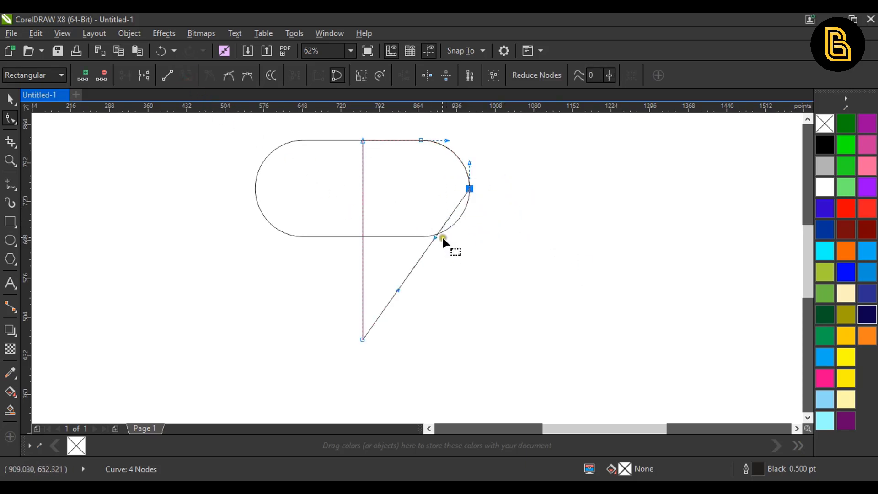
scroll(442, 238, "up", 2)
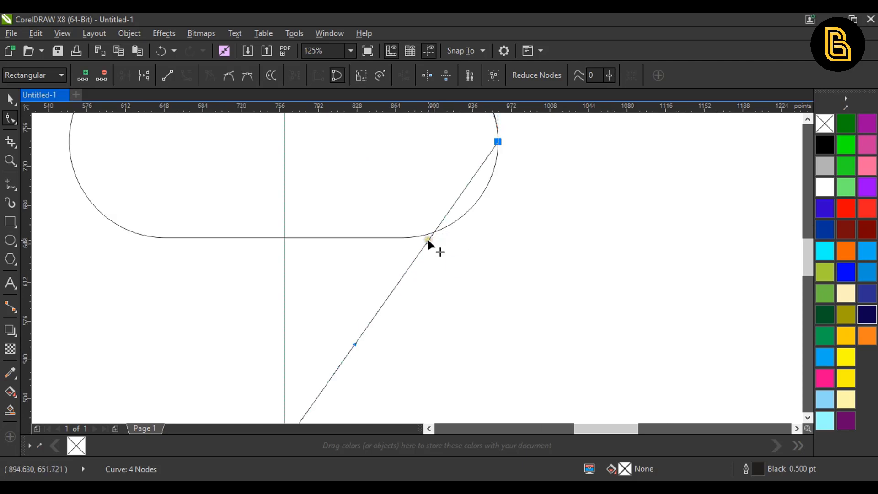
left_click_drag(427, 238, 502, 224)
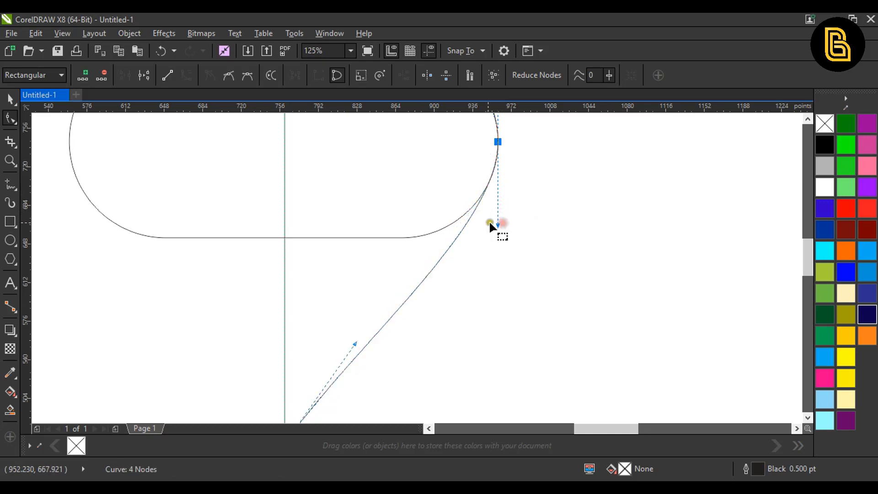
scroll(490, 223, "down", 2)
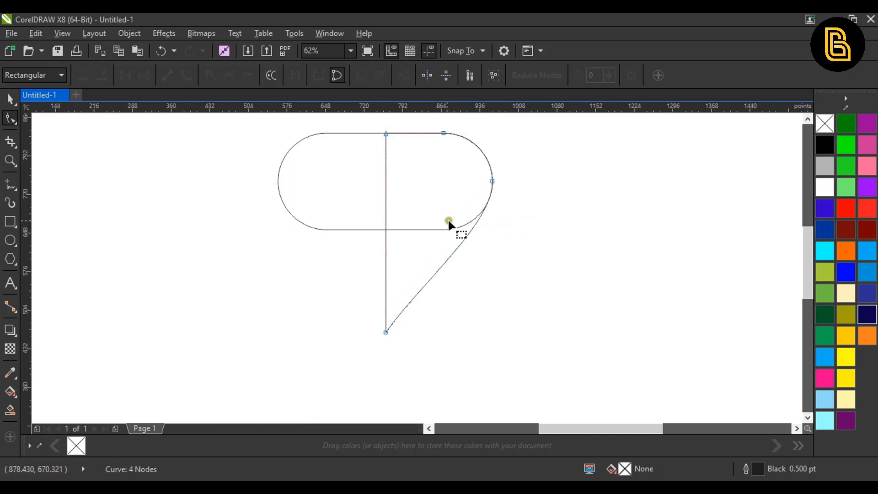
left_click(6, 99)
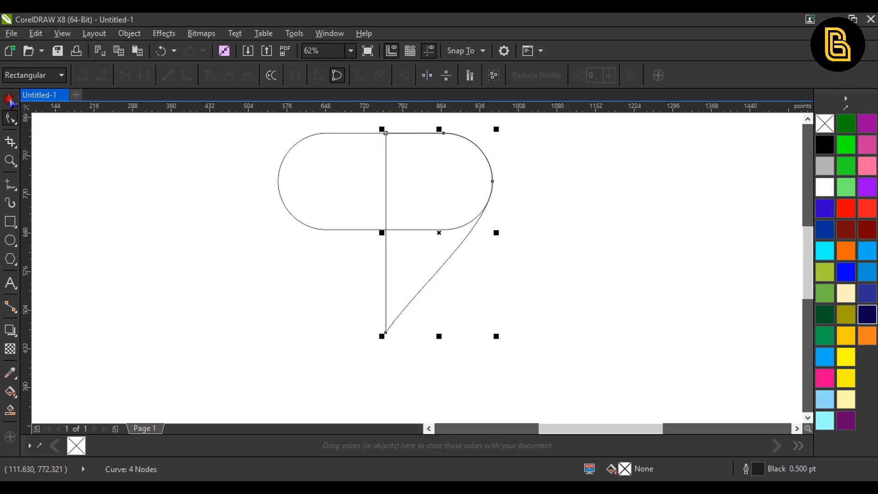
Step: Add a node on the curve's vertical edge where it crosses the capsule's bottom edge
left_click_drag(419, 273, 440, 295)
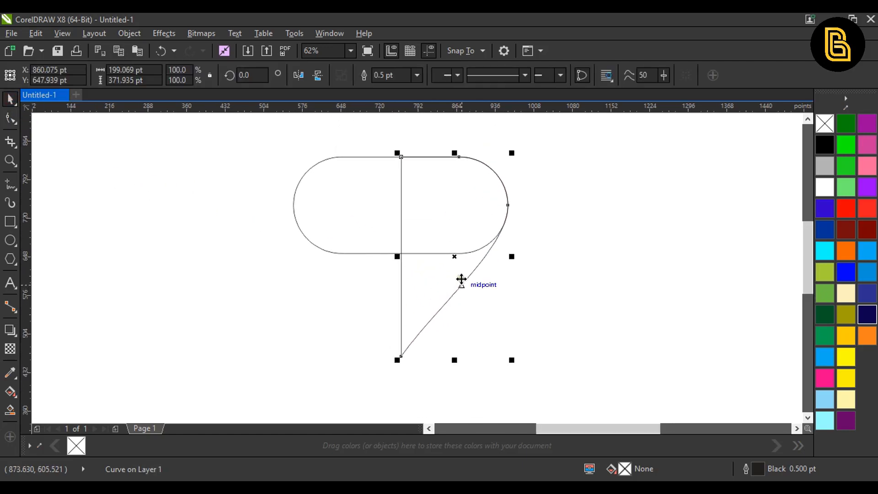
scroll(461, 279, "down", 1)
scroll(458, 260, "up", 1)
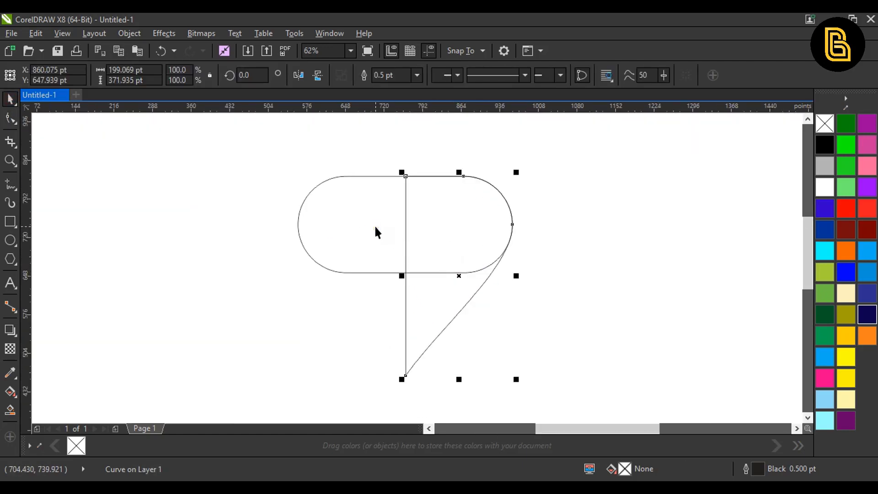
left_click(414, 216)
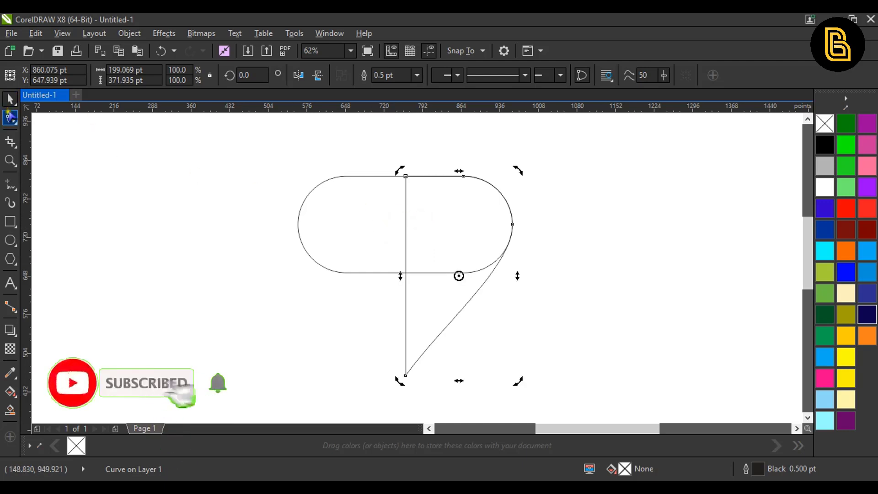
left_click(10, 118)
left_click(405, 269)
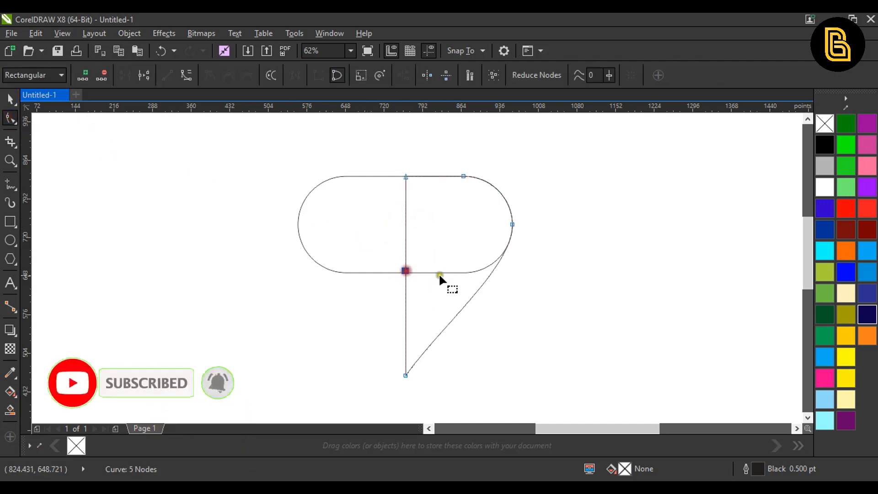
Step: Move the curve shape's upper-left corner node outward along the capsule's top edge and turn the slanted segment into an outward-bulging curve
left_click_drag(405, 177, 371, 177)
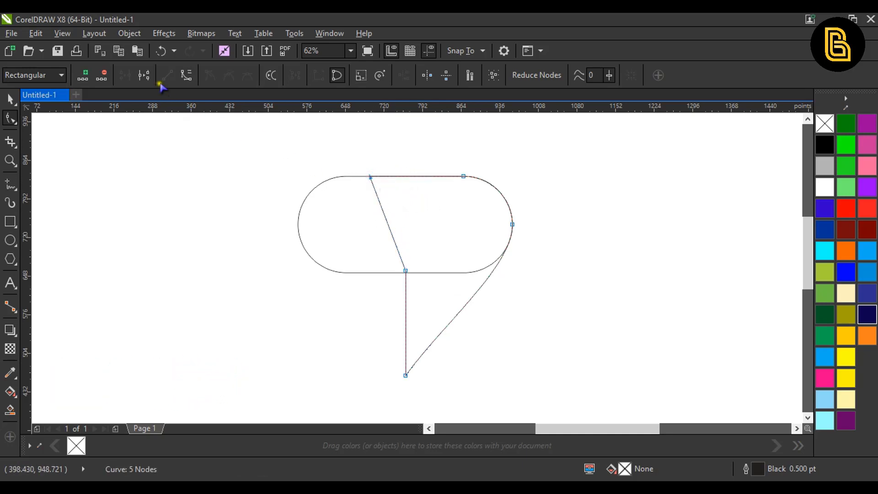
left_click(186, 75)
scroll(384, 201, "up", 2)
left_click_drag(381, 209, 454, 186)
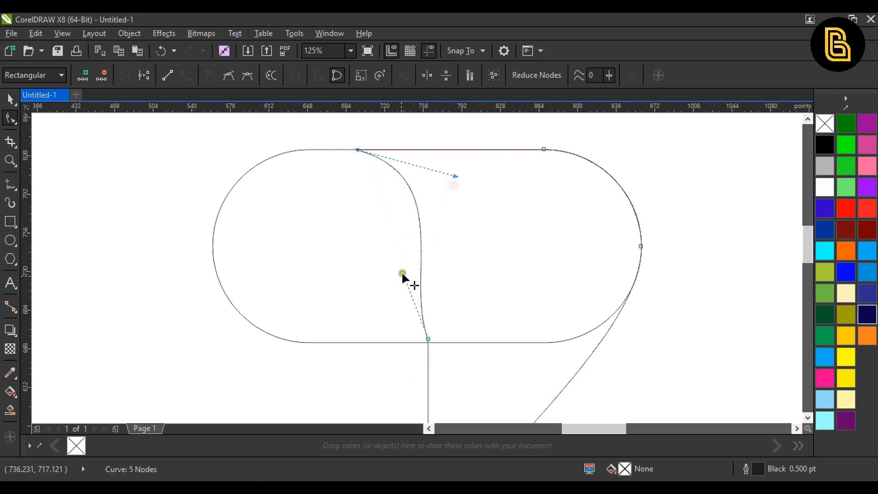
Step: Align the curve's lower handle vertically, shorten its upper handle and shift the top node slightly outward for a smooth arc
left_click_drag(402, 279, 428, 270)
left_click(455, 177)
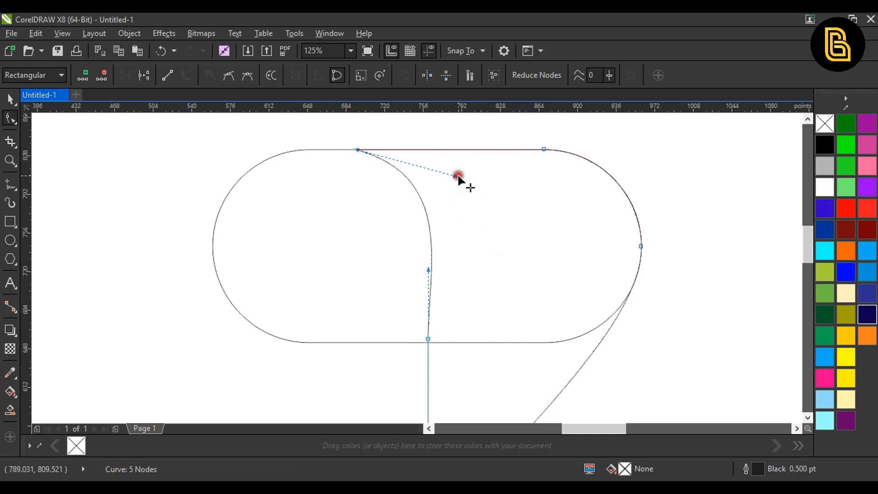
left_click_drag(455, 177, 435, 171)
mouse_move(335, 142)
left_mouse_down()
mouse_move(369, 156)
mouse_move(346, 149)
left_mouse_up()
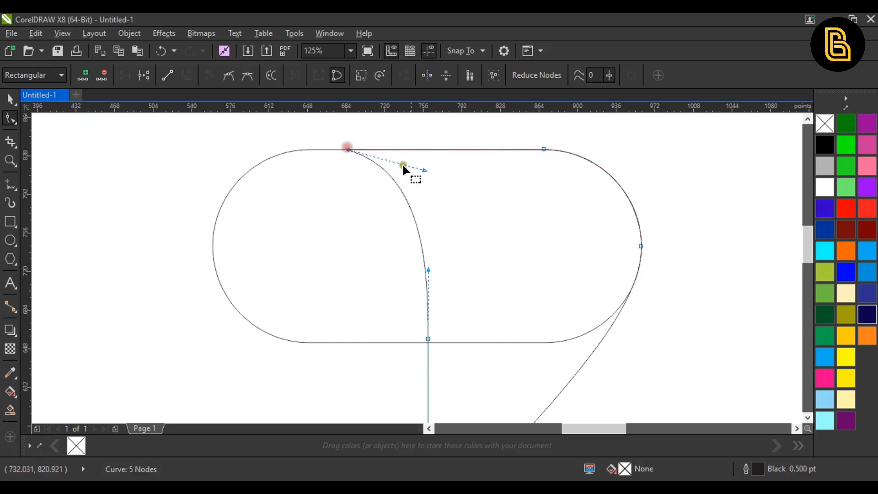
Step: Convert the capsule to curves and extend its rounded left end outward to an overall width of about 434 pt
key("space")
scroll(450, 231, "down", 2)
key("Tab")
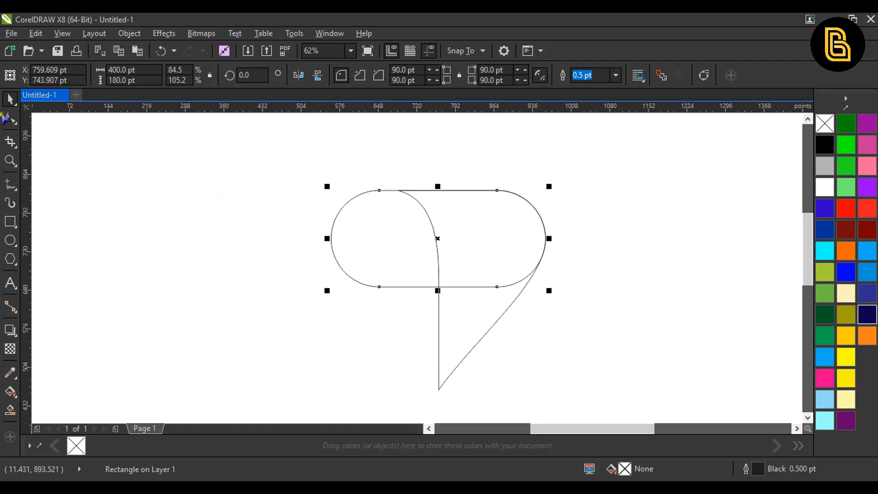
left_click(9, 118)
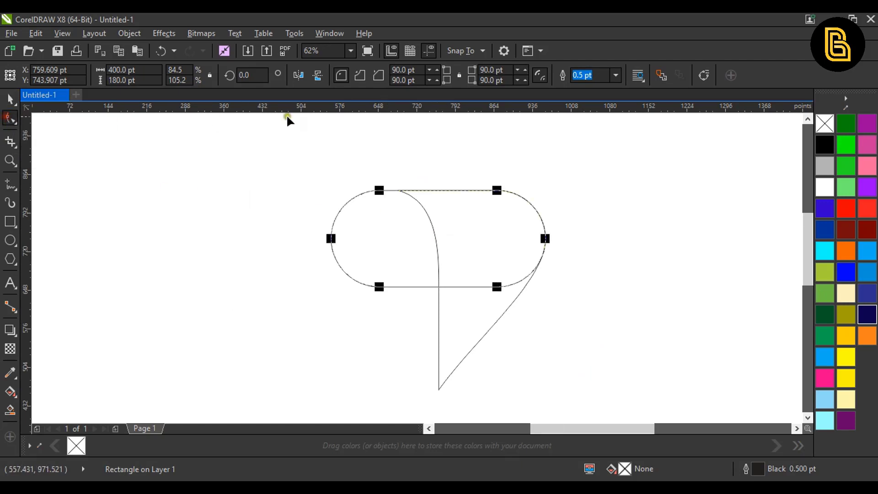
left_click(704, 76)
left_click_drag(396, 163, 298, 310)
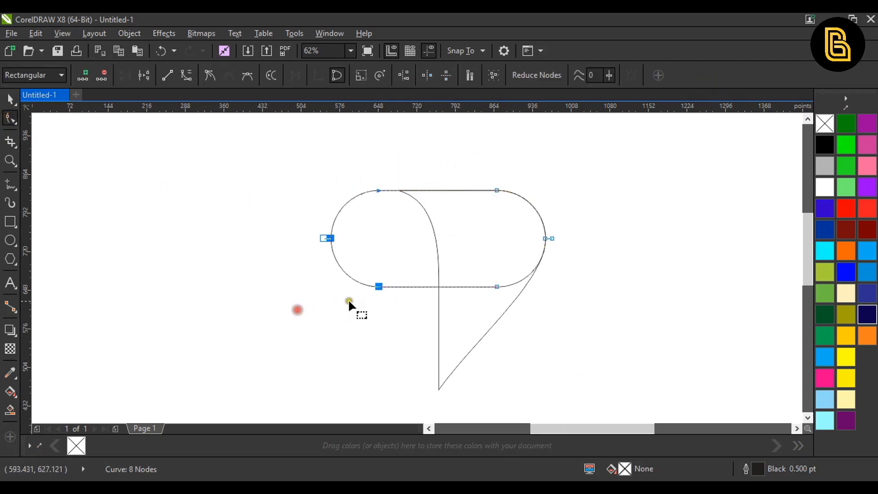
left_click_drag(378, 287, 361, 287)
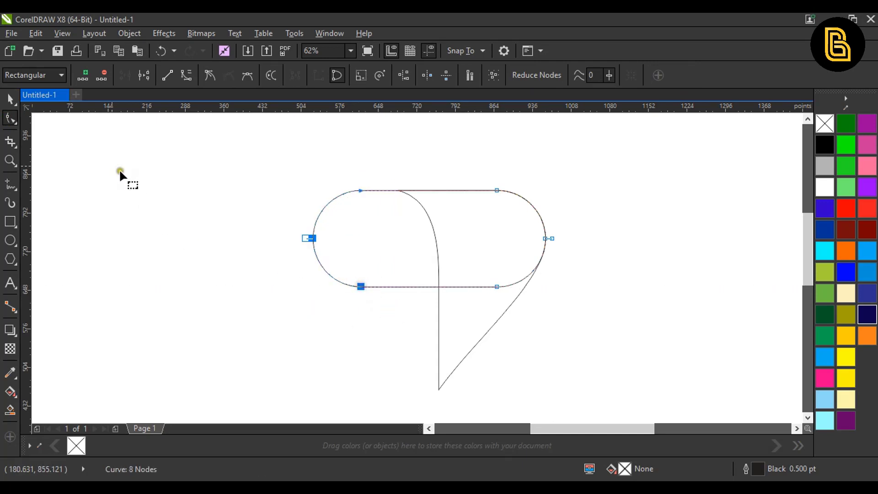
left_click(16, 103)
left_click(264, 180)
Step: Simplify the capsule with the overlapping curved shape to cut away the area they share
left_click_drag(526, 281, 519, 245)
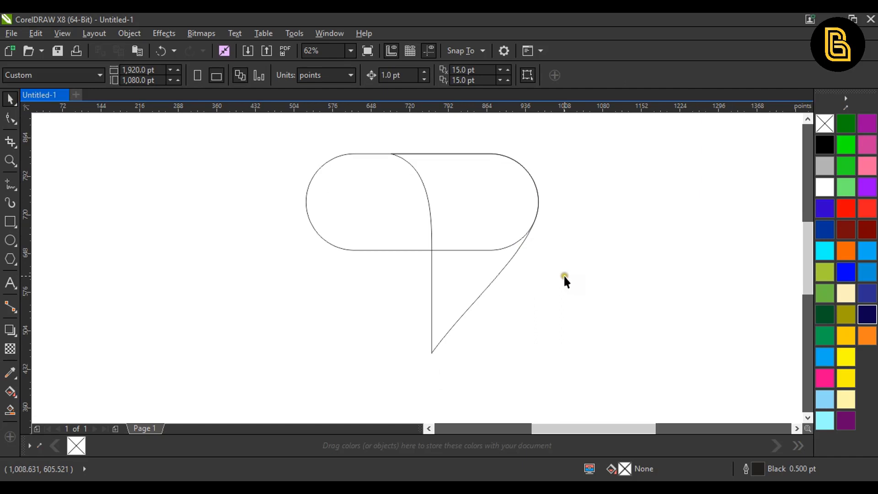
left_click(378, 215)
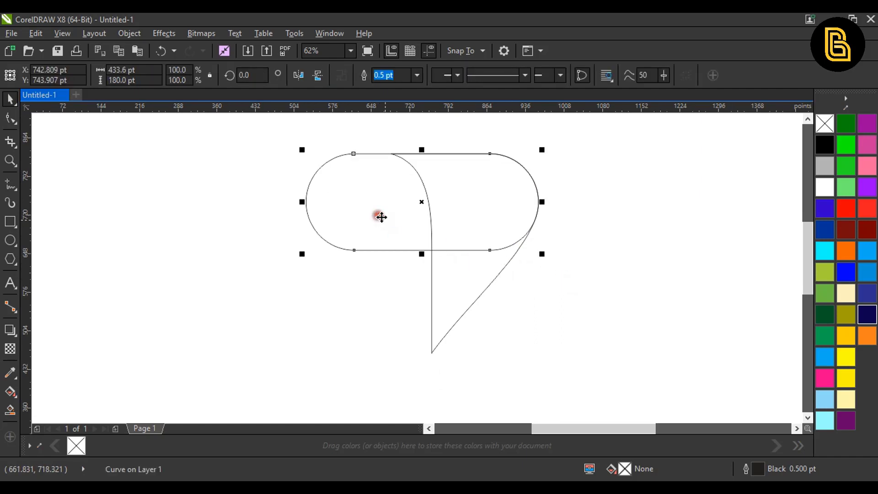
left_click(444, 274, "shift")
left_click(421, 75)
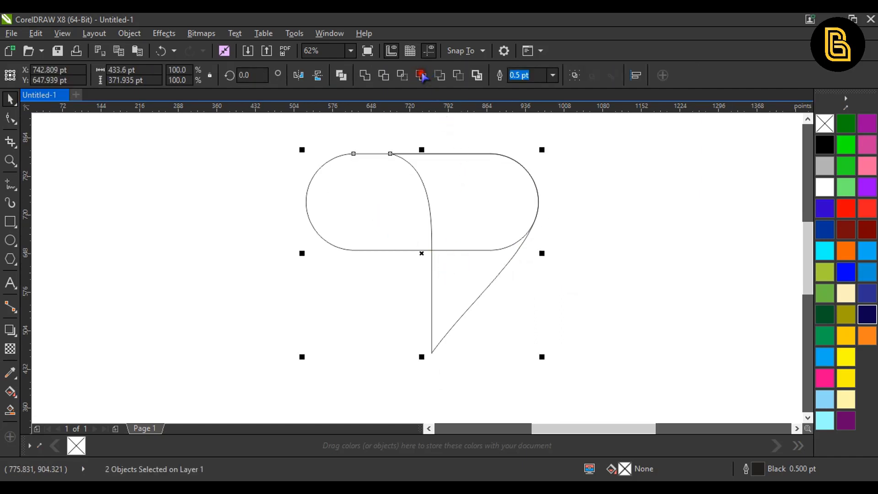
left_click(592, 198)
Step: Delete the capsule's leftover sliver nodes along the curved shape's rounded right side, keeping only the left piece
left_click(384, 210)
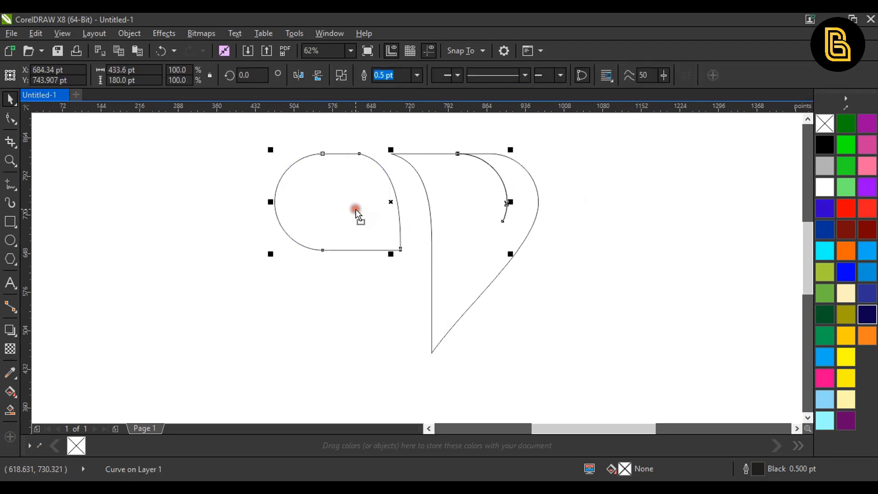
left_click(10, 118)
left_click_drag(469, 131, 590, 224)
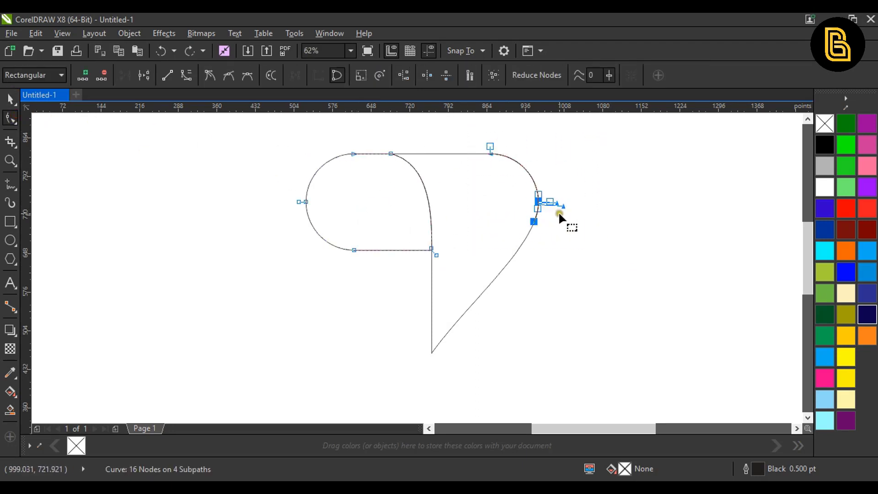
right_click(538, 203)
left_click(569, 224)
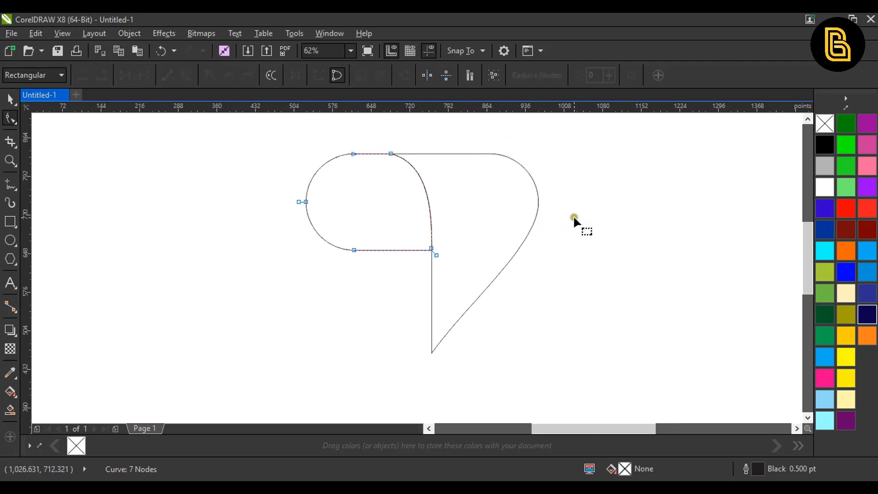
left_click(8, 100)
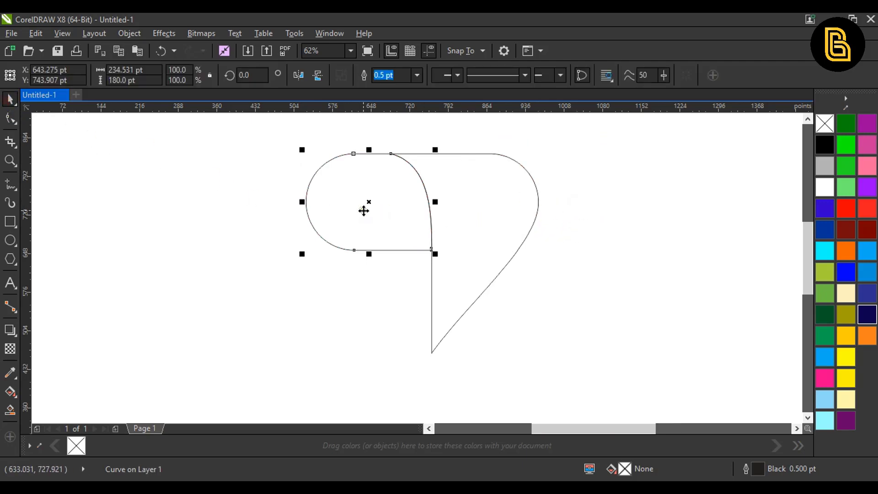
Step: Move the left and right pieces apart to check the cut, and undo both moves
left_click_drag(364, 210, 321, 214)
key("ctrl+z")
left_click(458, 211)
left_click_drag(459, 212, 533, 215)
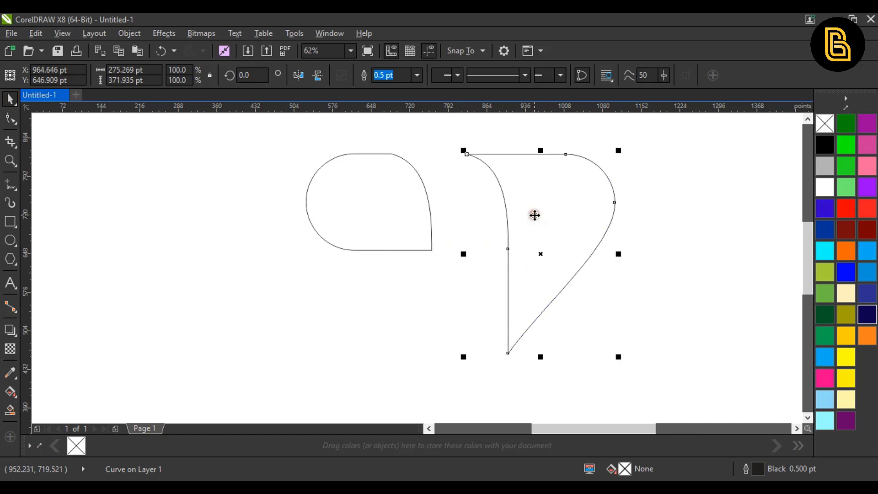
key("ctrl+z")
left_click(319, 187)
left_click(319, 188)
scroll(384, 192, "down", 2)
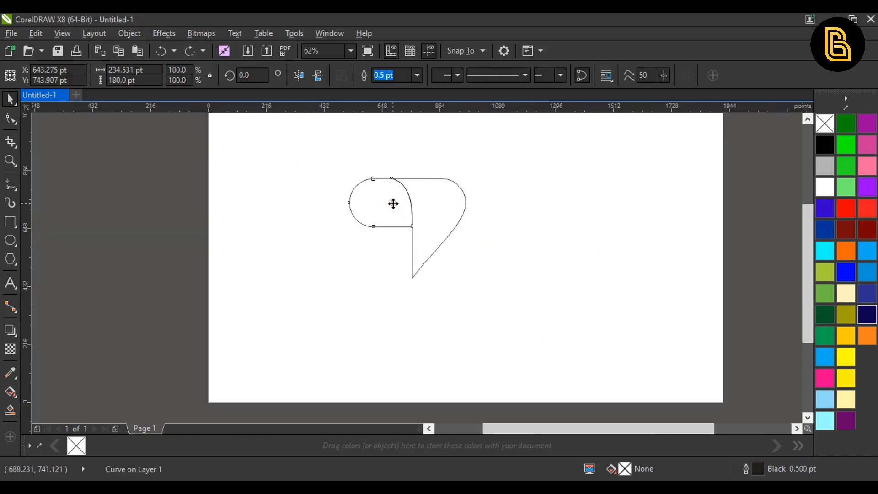
left_click_drag(501, 154, 322, 291)
scroll(384, 192, "up", 2)
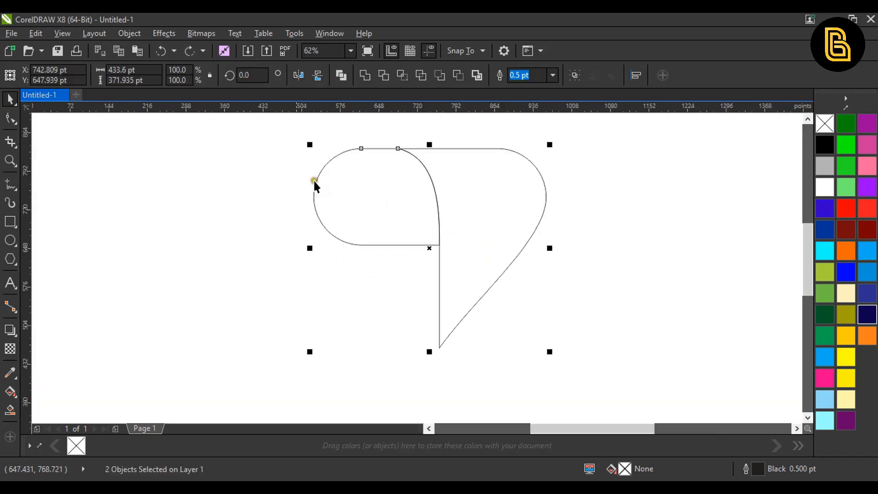
key("h")
left_click(288, 200)
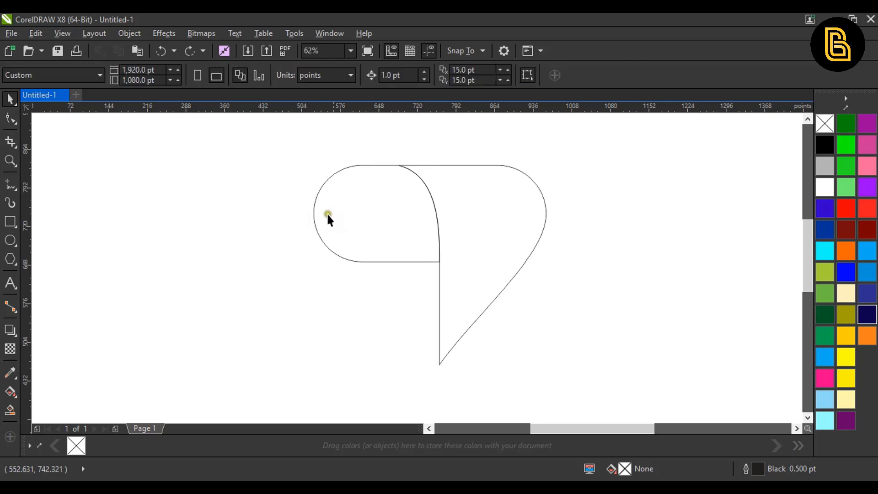
Step: Apply a linear fountain fill to the left piece, running from its lower-left edge to its upper-right edge, with a purple start color
left_click(386, 215)
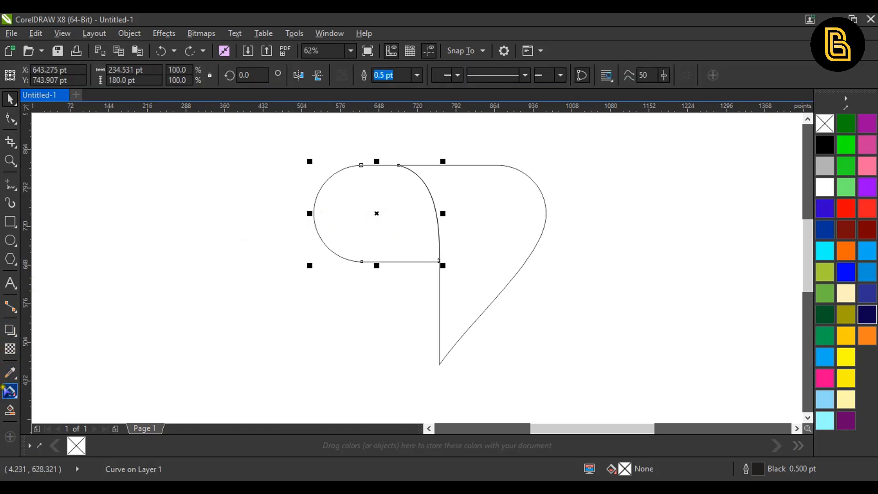
left_click(9, 391)
left_click_drag(316, 231, 431, 184)
left_click(317, 231)
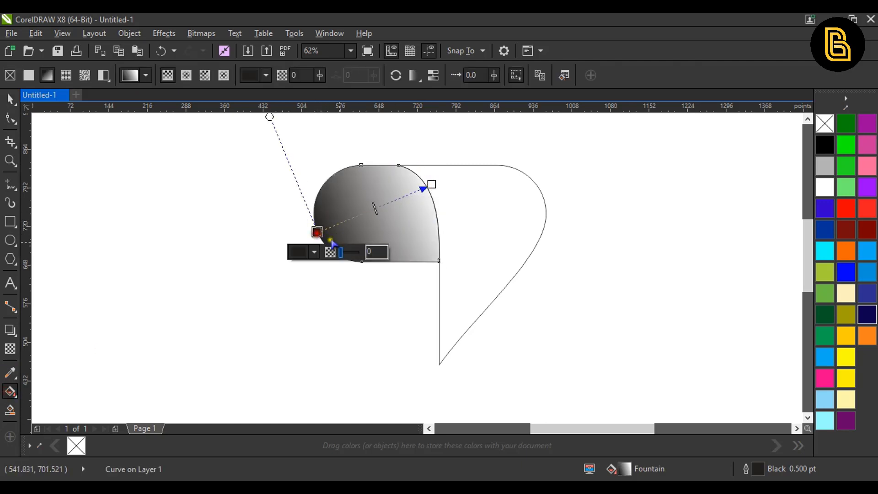
left_click(868, 123)
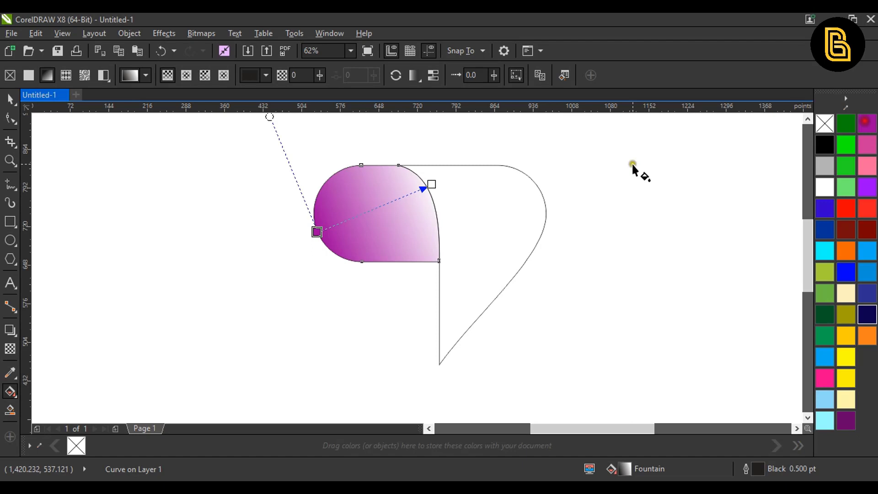
Step: Add a violet-blue stop at 18% and a bright blue one at 78%, make the end stop light blue and pull it slightly inward
double_click(337, 222)
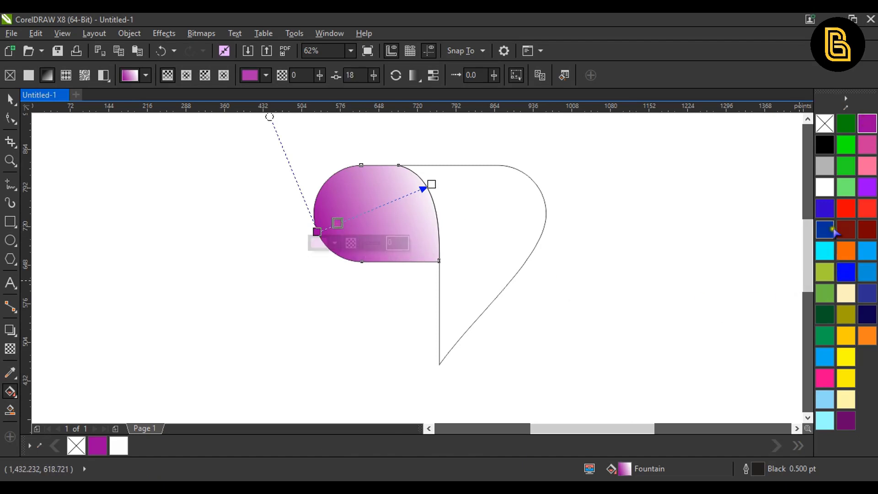
left_click(825, 208)
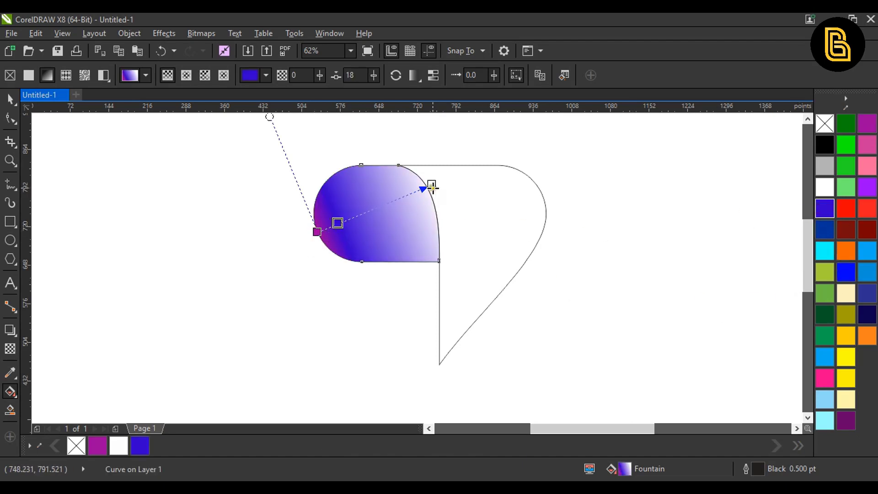
left_click(432, 184)
left_click(867, 271)
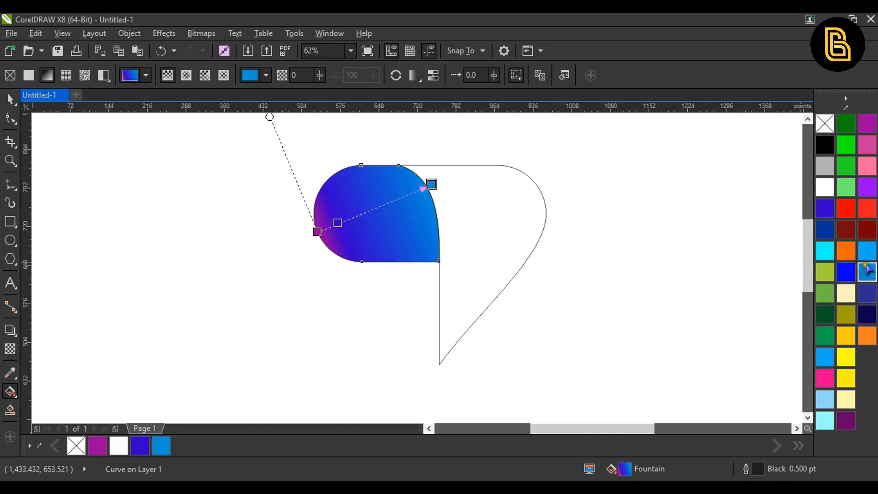
mouse_move(431, 185)
left_mouse_down()
mouse_move(448, 173)
mouse_move(409, 195)
mouse_move(422, 181)
left_mouse_up()
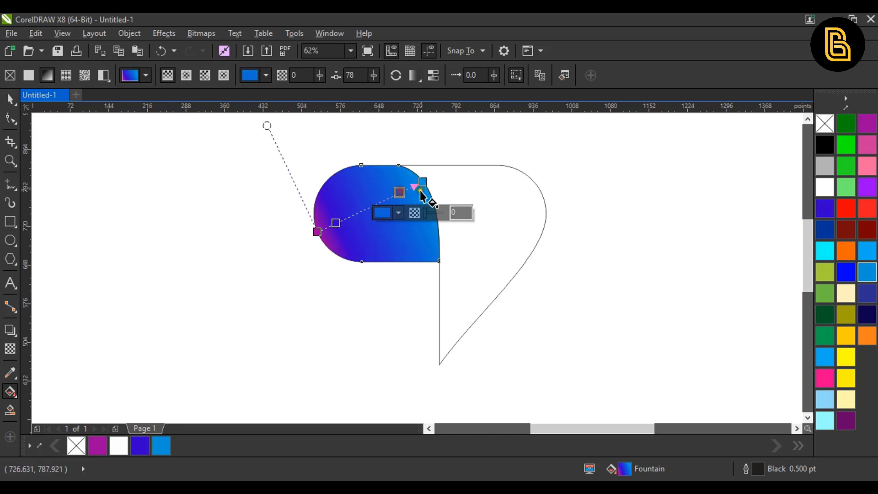
Step: Color the gradient's end stop purple, extend the gradient past the left piece's edges and place the bright blue stop at 66%
left_click(864, 127)
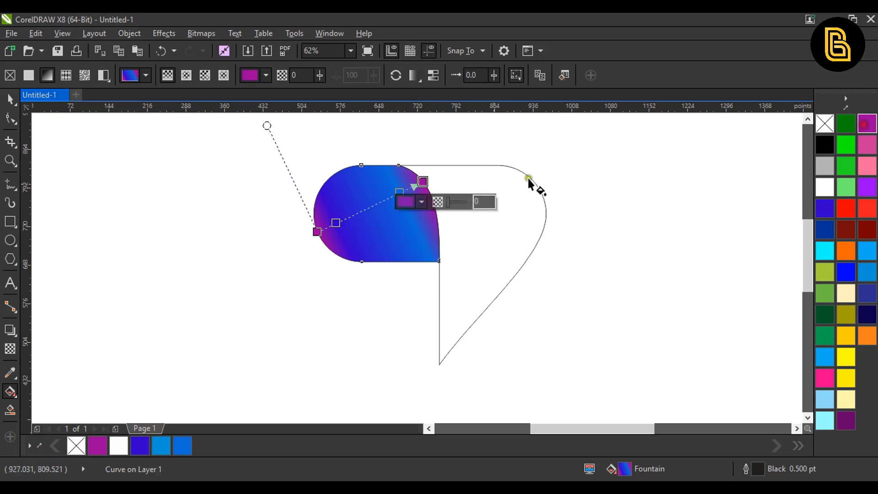
left_click_drag(423, 181, 370, 210)
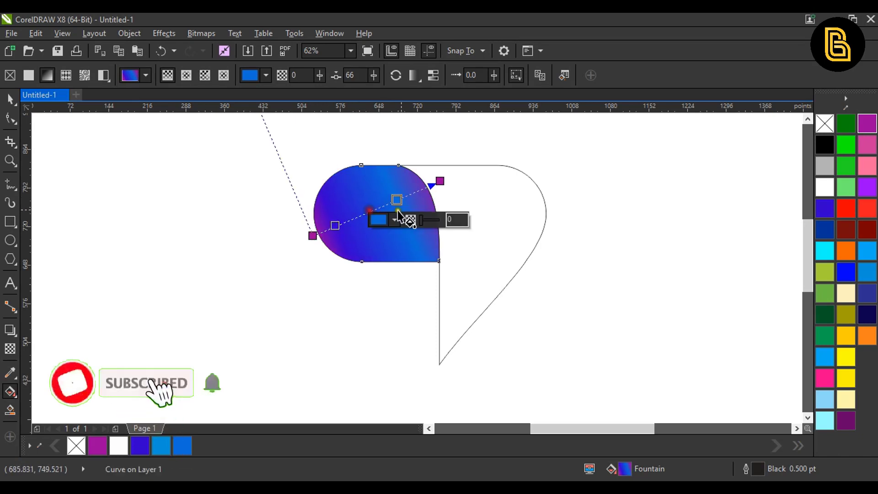
left_click(259, 216)
left_click(339, 220)
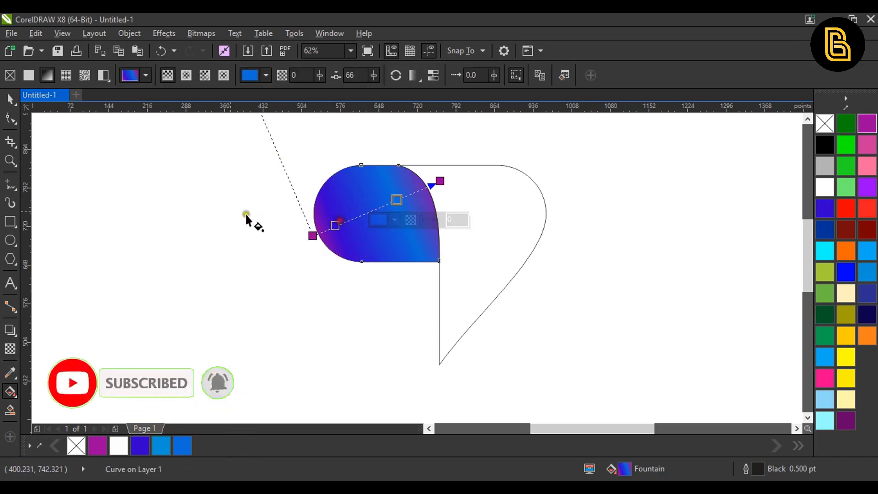
left_click(10, 99)
left_click(164, 181)
left_click_drag(586, 224, 506, 205)
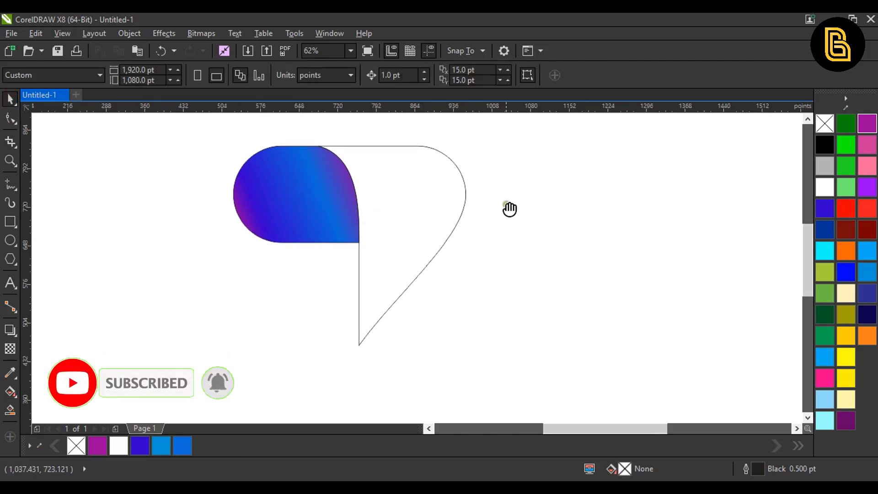
left_click(421, 196)
left_click_drag(424, 180, 426, 187)
left_click(560, 284)
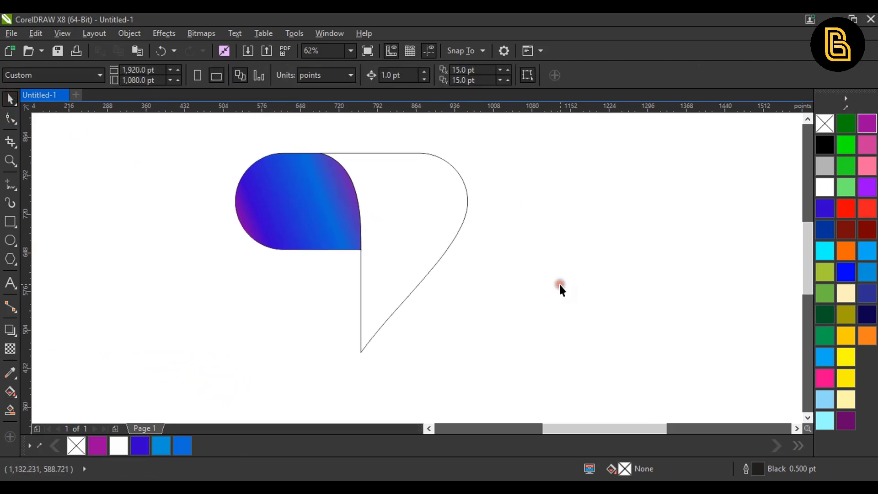
left_click(430, 216)
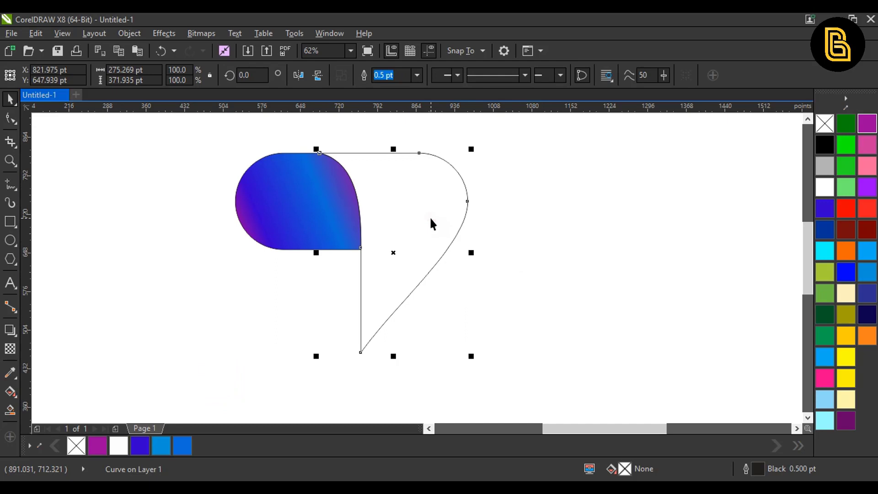
left_click(496, 218)
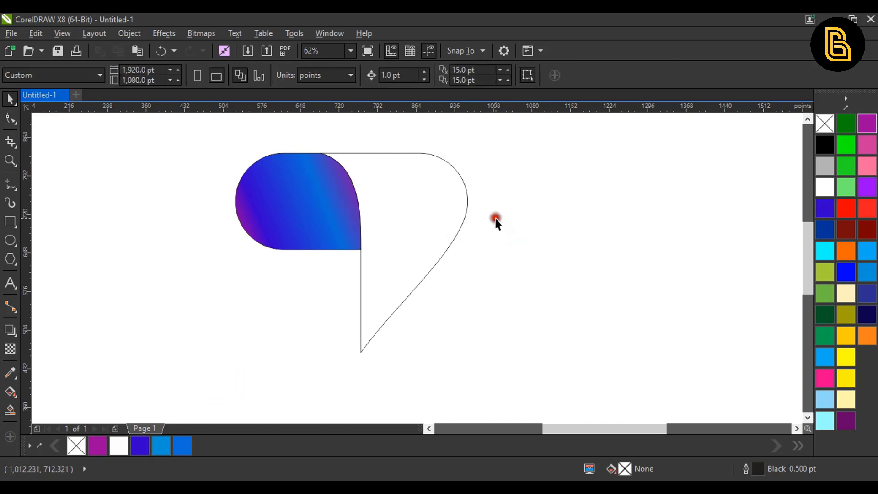
Step: Apply a linear fountain fill to the right piece, running from its rounded upper-right corner past its pointed lower tip
left_click(427, 214)
left_click(11, 392)
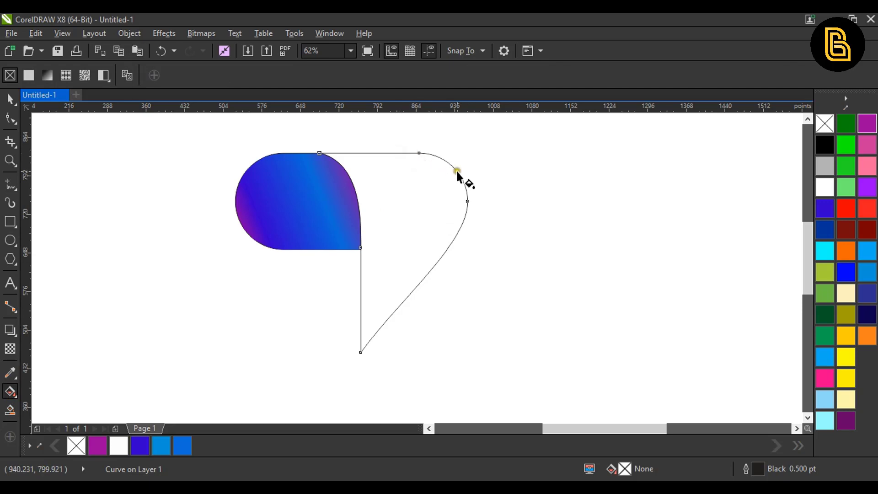
left_click_drag(457, 171, 334, 341)
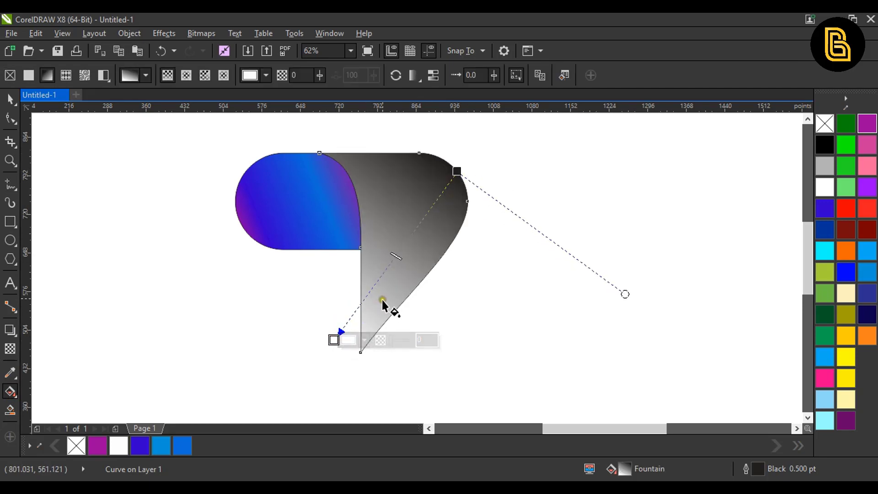
Step: Color the right piece's end stop cyan, add a medium blue stop at 68%, and make the start stop dark navy
left_click(824, 250)
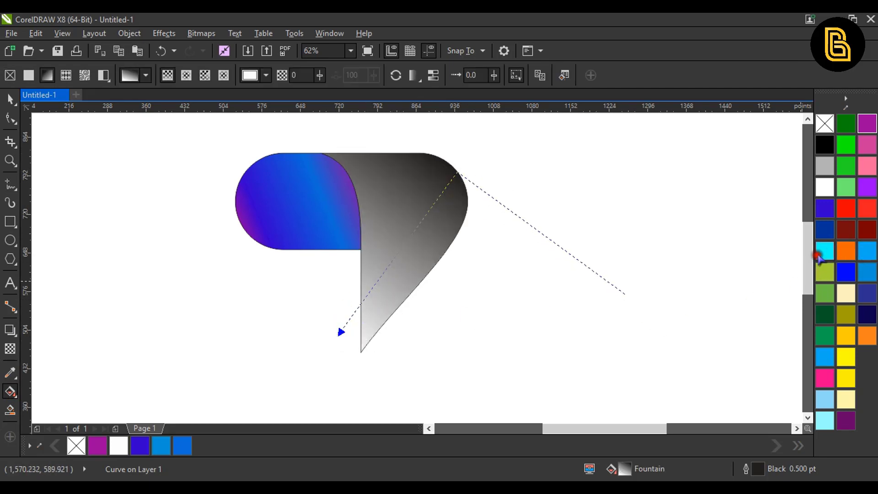
double_click(376, 287)
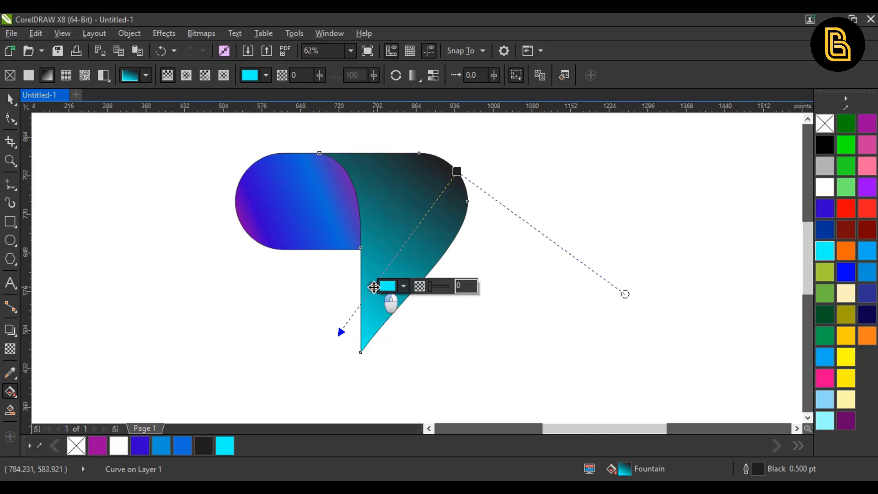
left_click(865, 271)
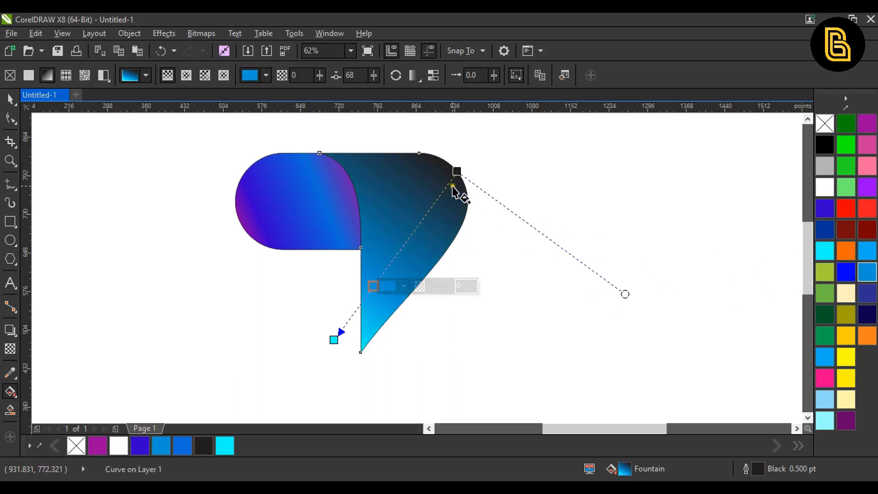
left_click(457, 171)
left_click(866, 314)
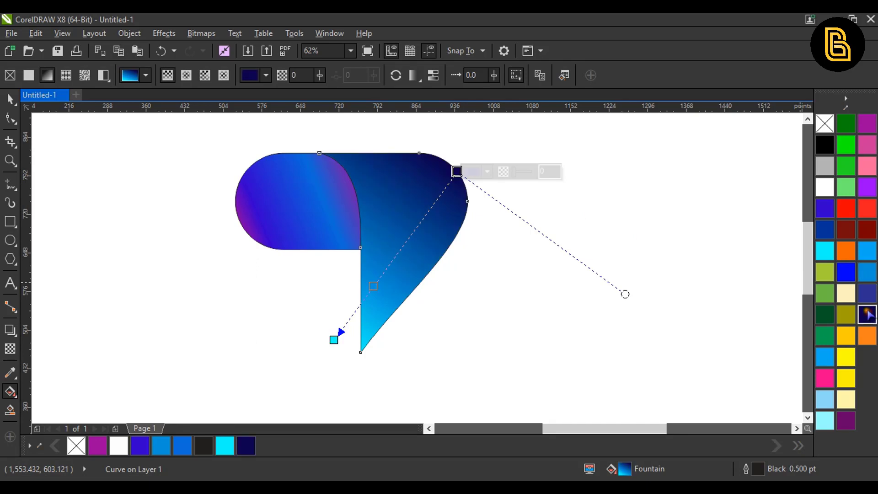
Step: Reverse the right piece's gradient so it starts beside the pointed lower tip and ends at the rounded upper-right corner
left_click_drag(361, 336, 359, 336)
mouse_move(456, 171)
left_mouse_down()
mouse_move(480, 156)
mouse_move(458, 169)
mouse_move(470, 157)
mouse_move(458, 156)
left_mouse_up()
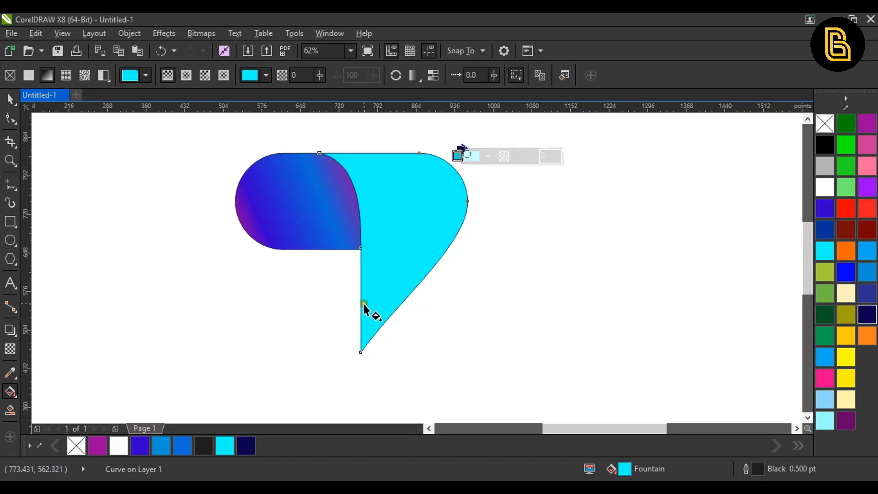
left_click_drag(356, 321, 456, 162)
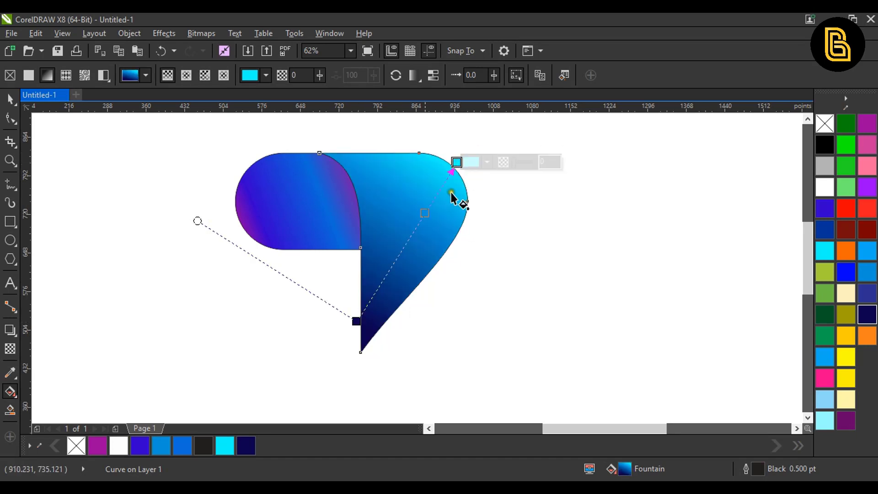
Step: Add a violet-blue stop at 24%, color the right piece's start stop dark purple and move it slightly inward
double_click(380, 284)
left_click(824, 209)
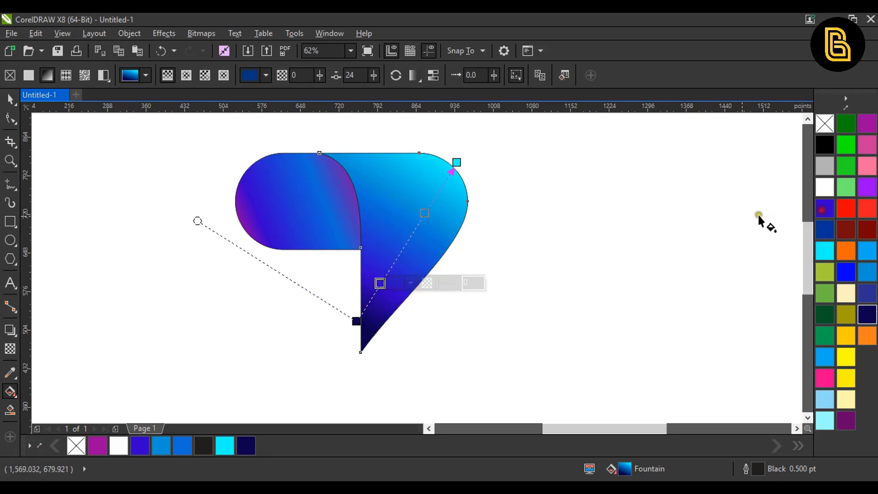
left_click(359, 324)
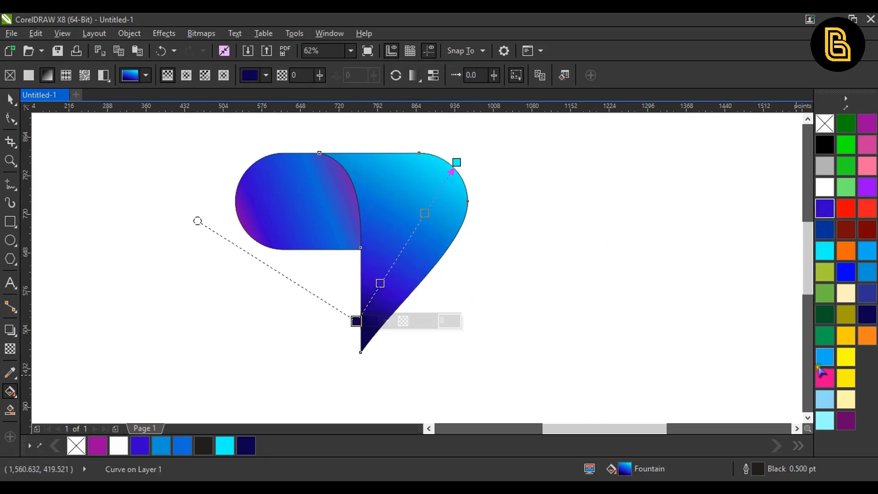
left_click(824, 378)
left_click(845, 420)
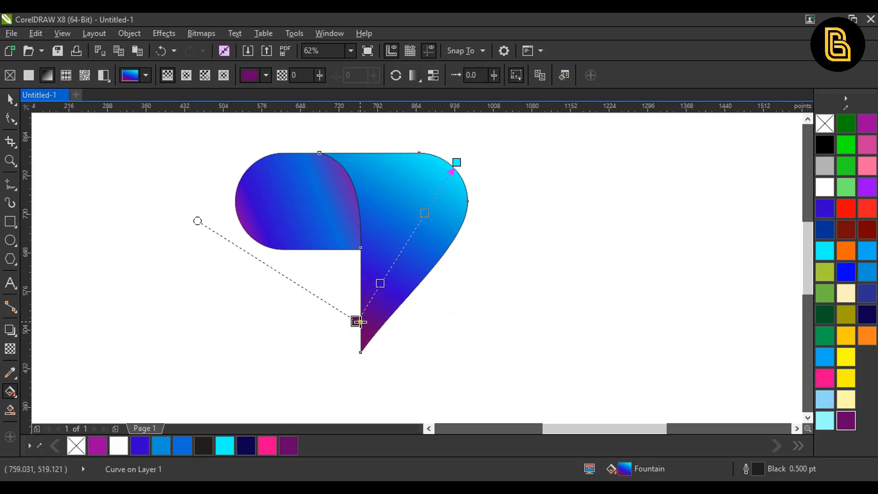
mouse_move(359, 322)
left_mouse_down()
mouse_move(350, 334)
mouse_move(360, 312)
left_mouse_up()
left_click(543, 273)
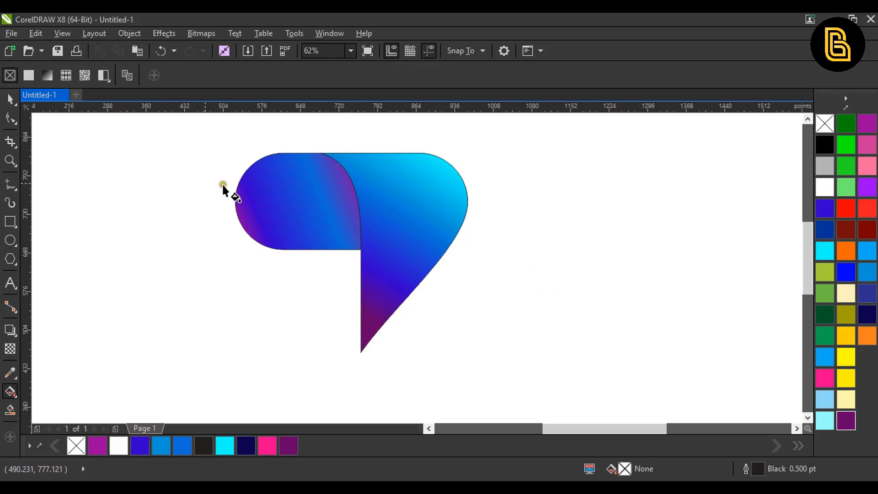
Step: Remove the outlines from both logo pieces
left_click(11, 97)
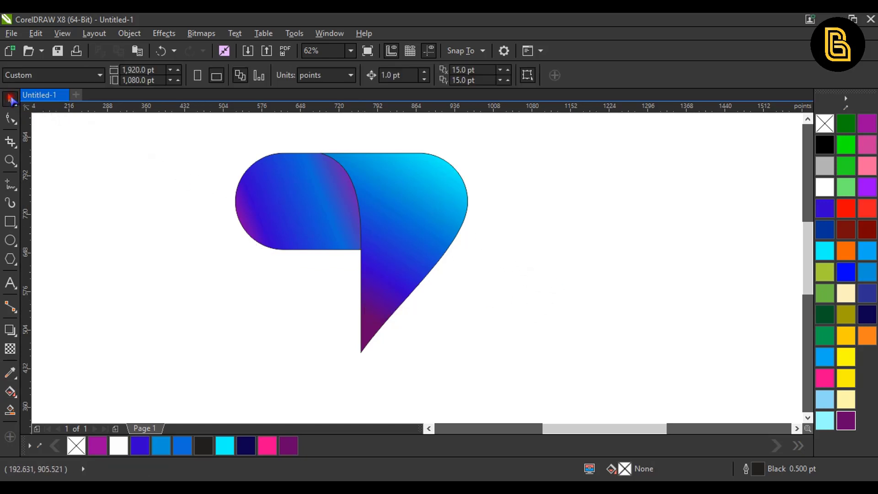
left_click(394, 180)
left_click(283, 191, "shift")
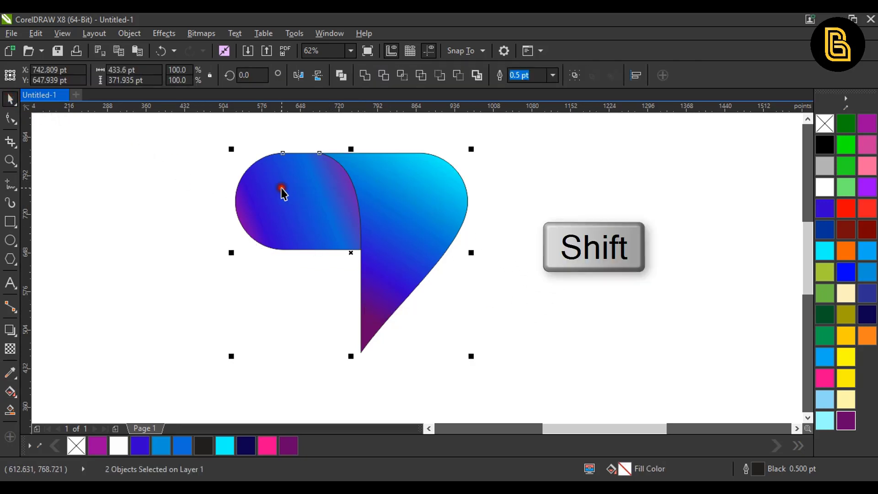
right_click(820, 129)
left_click(605, 160)
Step: Move the right piece's pointed tip node straight down by about 50 pt to lengthen the tip
left_click_drag(481, 200, 491, 180)
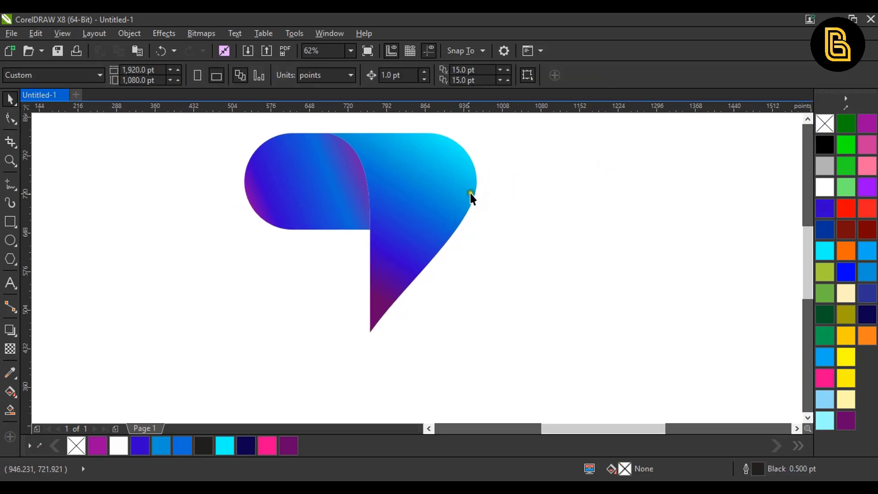
scroll(470, 193, "down", 2)
left_click_drag(274, 122, 402, 297)
left_click(10, 118)
scroll(404, 269, "up", 2)
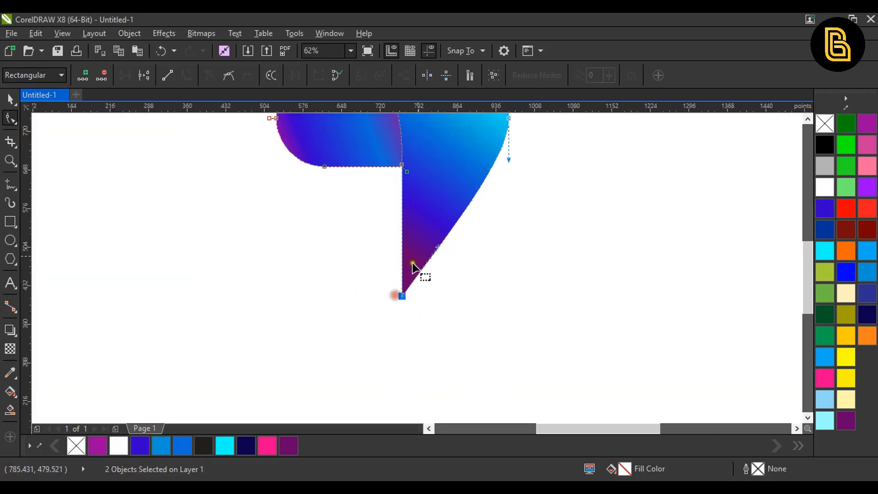
scroll(488, 254, "down", 2)
Step: Place a copy of both logo pieces to the right of the original and mirror it vertically and horizontally
left_click(10, 98)
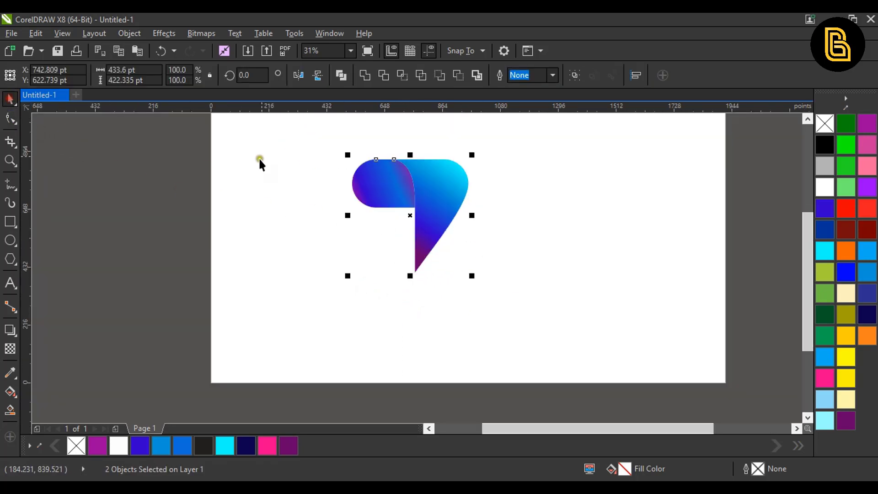
left_click_drag(284, 139, 533, 303)
left_click_drag(432, 201, 587, 204)
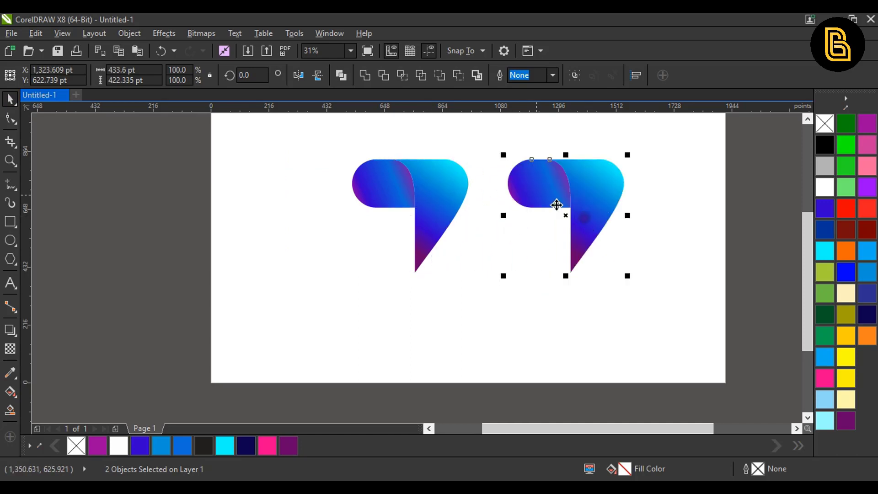
left_click(317, 75)
left_click(298, 76)
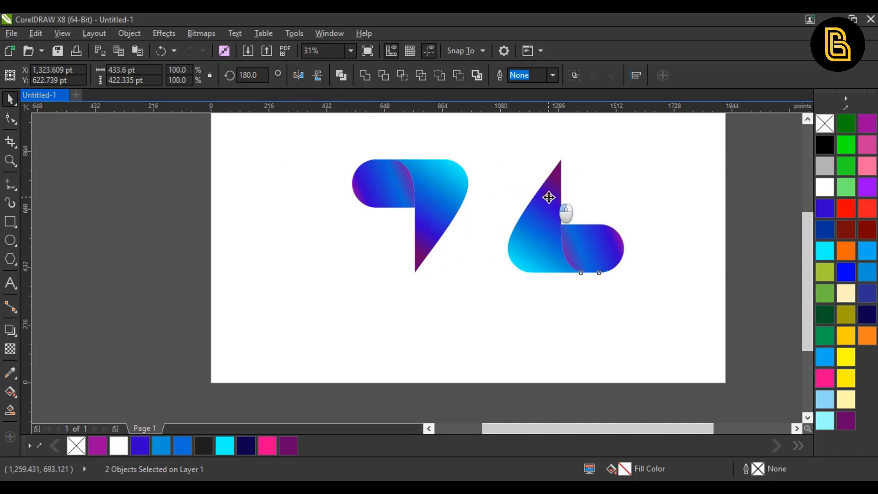
Step: Move the mirrored copy below the original so their straight vertical edges meet and its upper tip touches the original's curve
left_click_drag(550, 191, 415, 236)
scroll(421, 245, "up", 1)
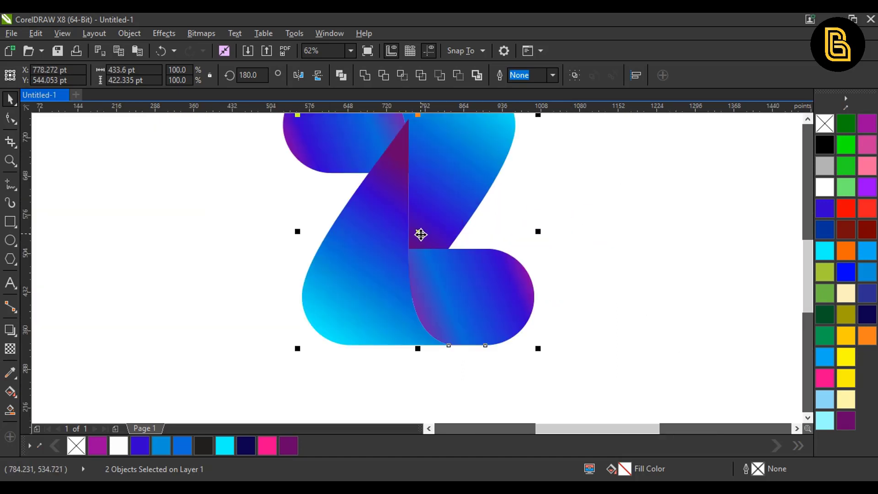
left_click_drag(405, 172, 403, 187)
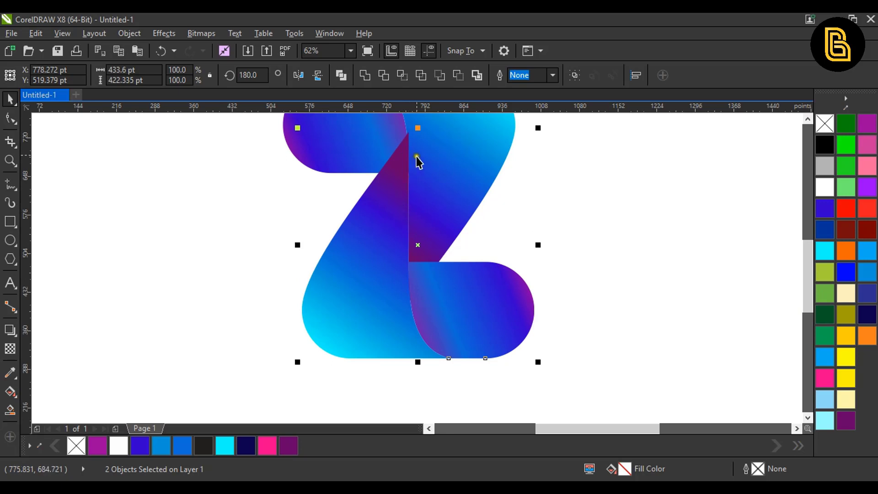
scroll(416, 142, "up", 1)
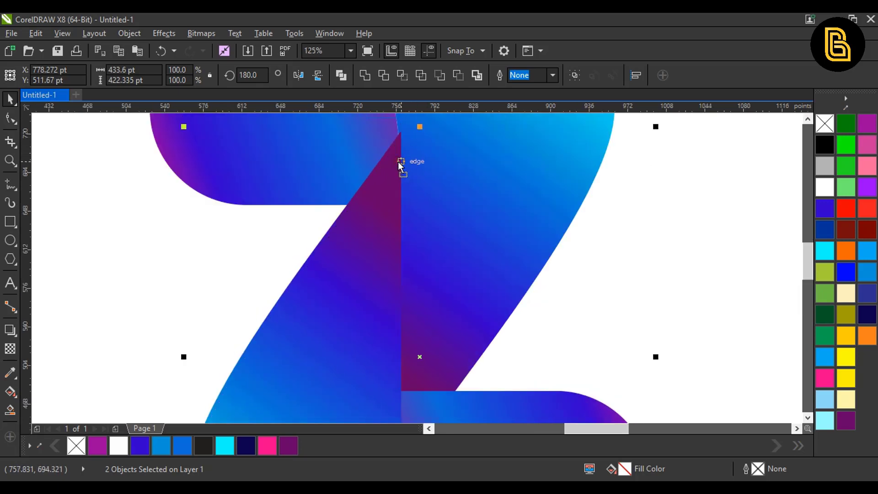
scroll(398, 160, "down", 1)
Step: Bring the original's upper-right curved piece to the front of the page
left_click(495, 213)
left_click(462, 196)
scroll(472, 218, "up", 1)
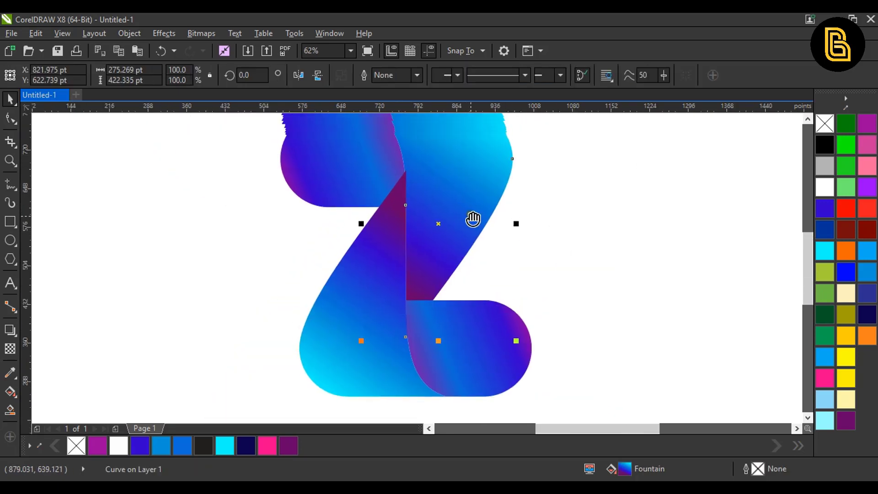
right_click(478, 207)
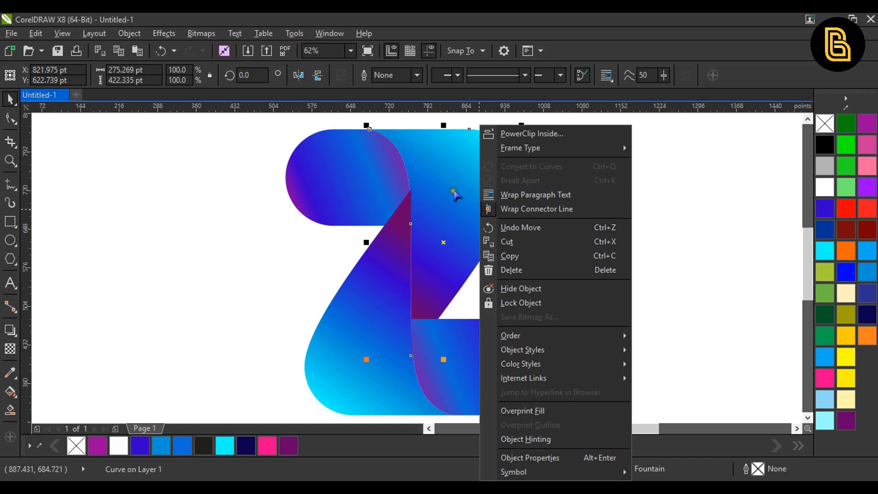
mouse_move(590, 338)
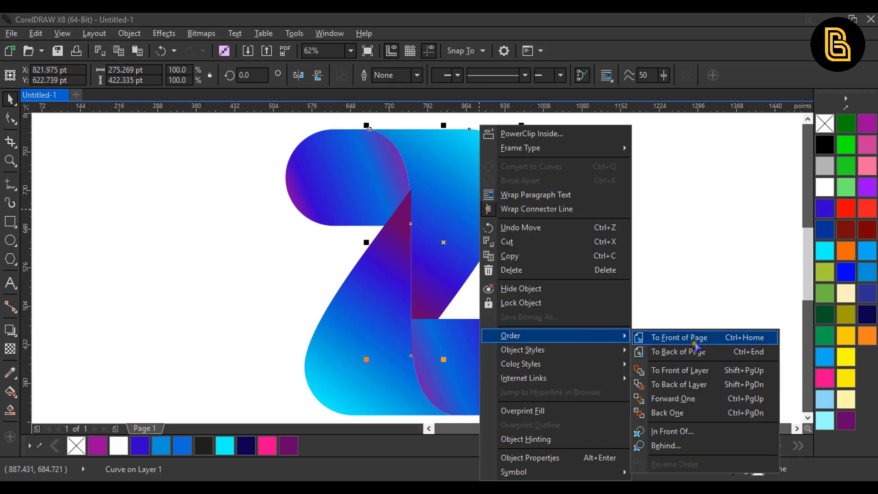
left_click(694, 342)
left_click(585, 266)
left_click_drag(544, 292, 536, 252)
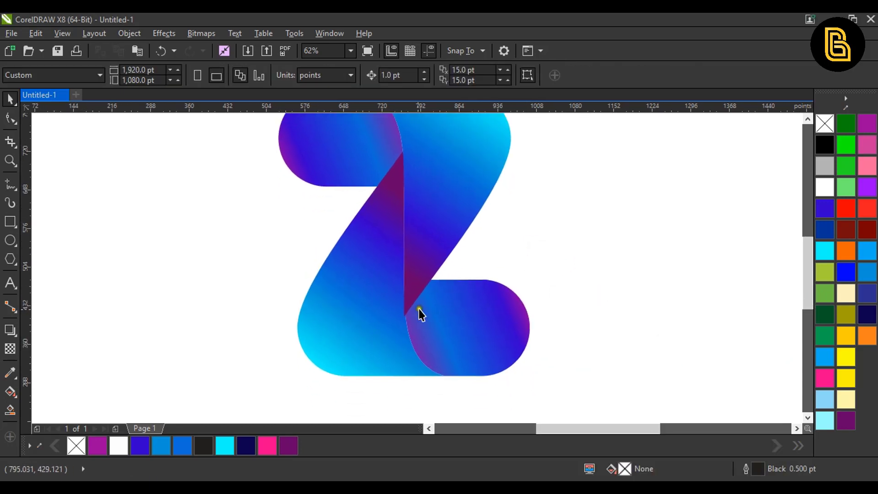
Step: Try to nudge both pieces of the lower copy slightly left, toward the upper piece's pointed tip
left_click(375, 324)
left_click(454, 332, "shift")
scroll(405, 321, "up", 5)
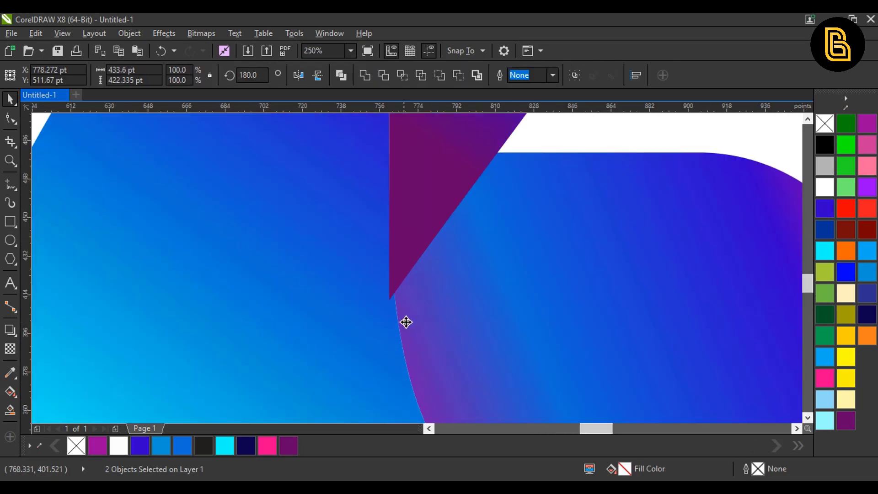
key("ctrl+z")
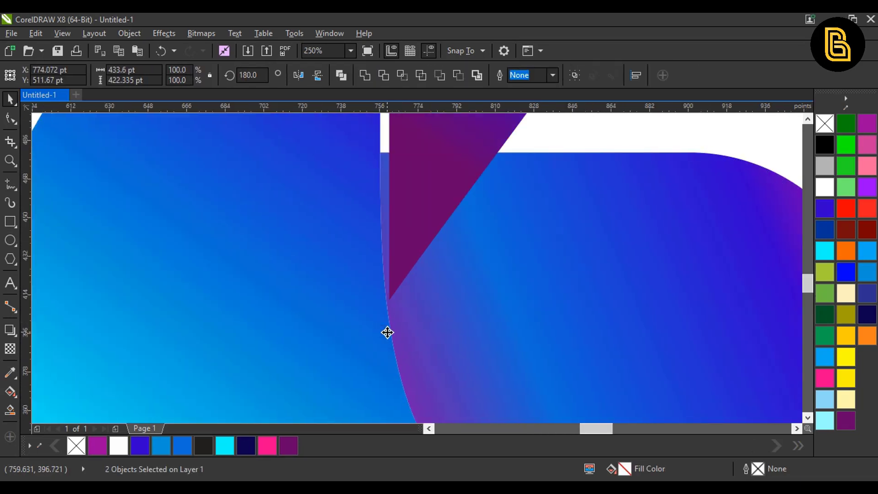
scroll(387, 331, "down", 5)
left_click(662, 298)
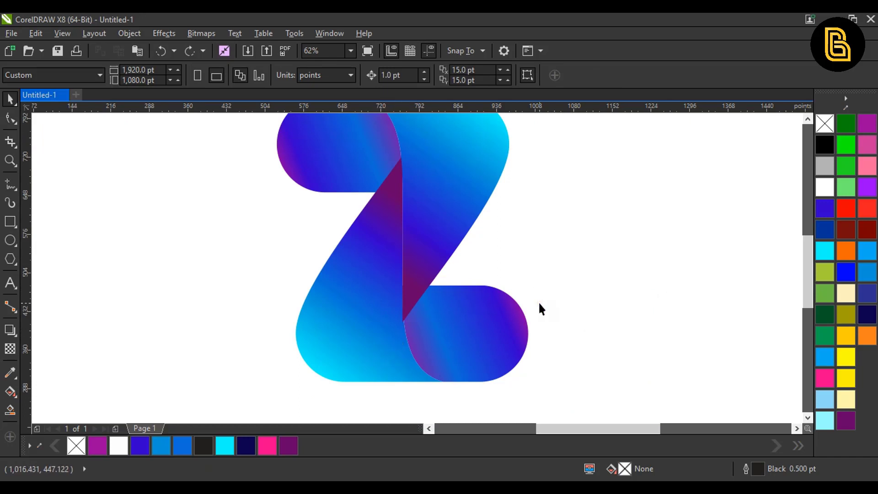
Step: Add a node on the upper-right piece's straight vertical edge, a short distance above its pointed lower tip
left_click(406, 285)
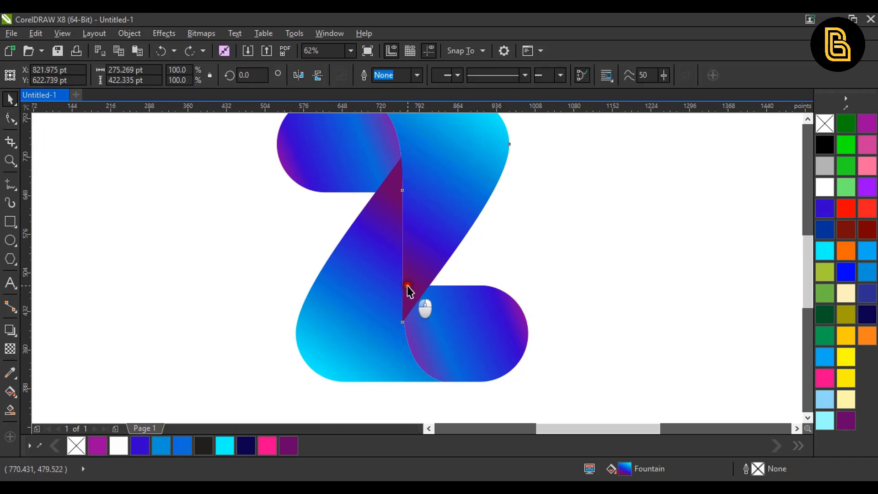
left_click(10, 118)
left_click(402, 322)
scroll(403, 321, "up", 4)
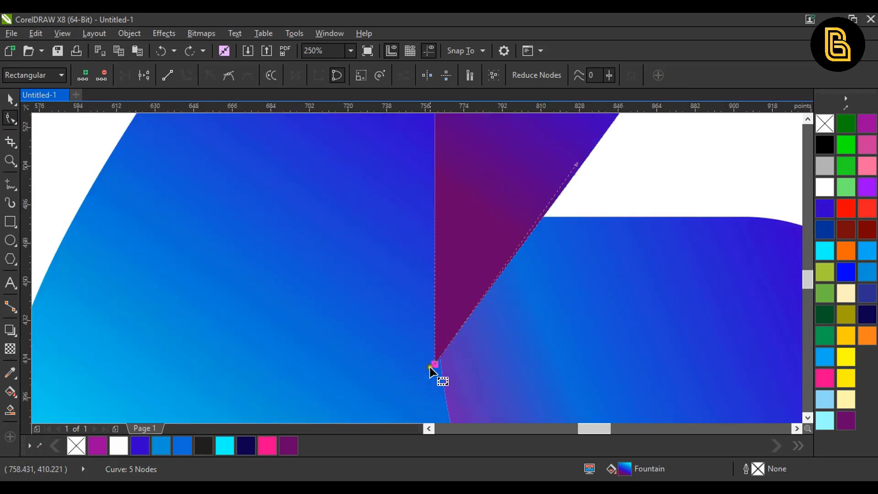
left_click(436, 199)
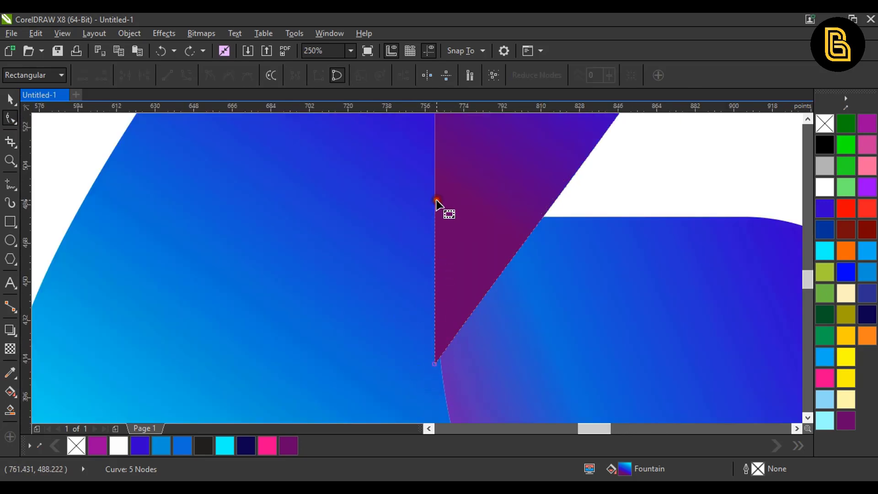
key("KP_Add")
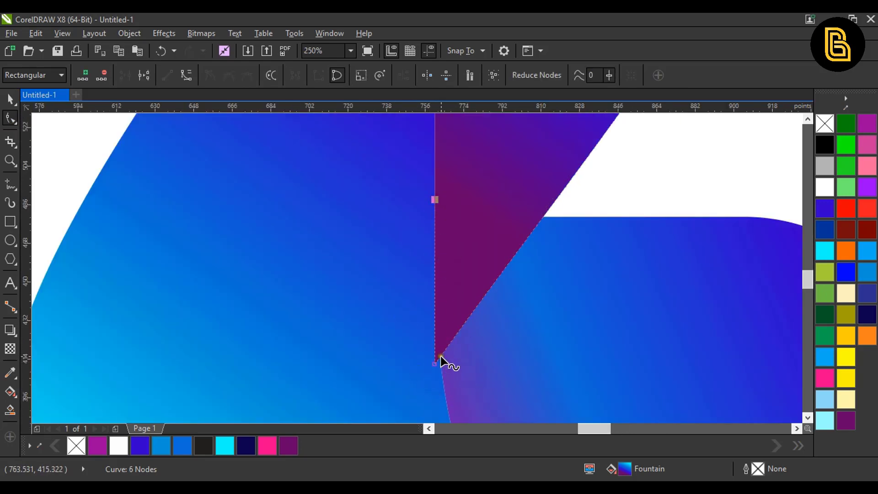
Step: Move the pointed tip node of the upper-right piece onto the curved edge of the lower capsule
scroll(441, 358, "up", 4)
left_click_drag(405, 373, 429, 361)
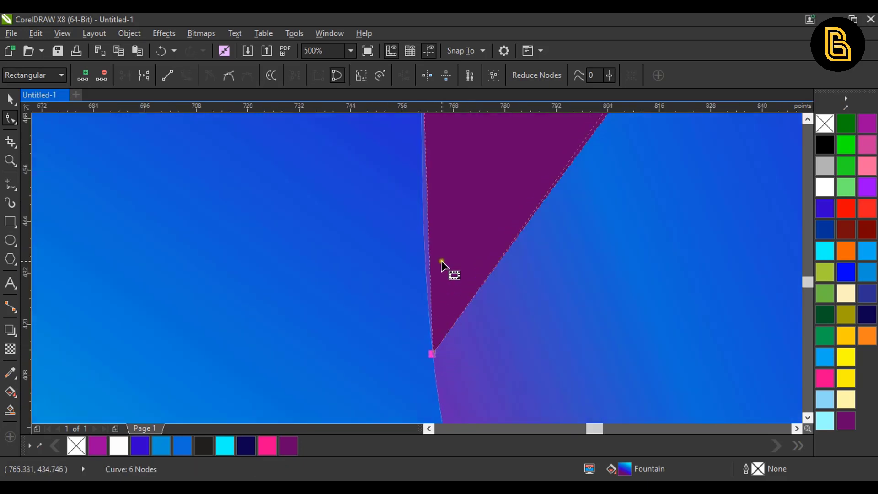
scroll(443, 263, "down", 4)
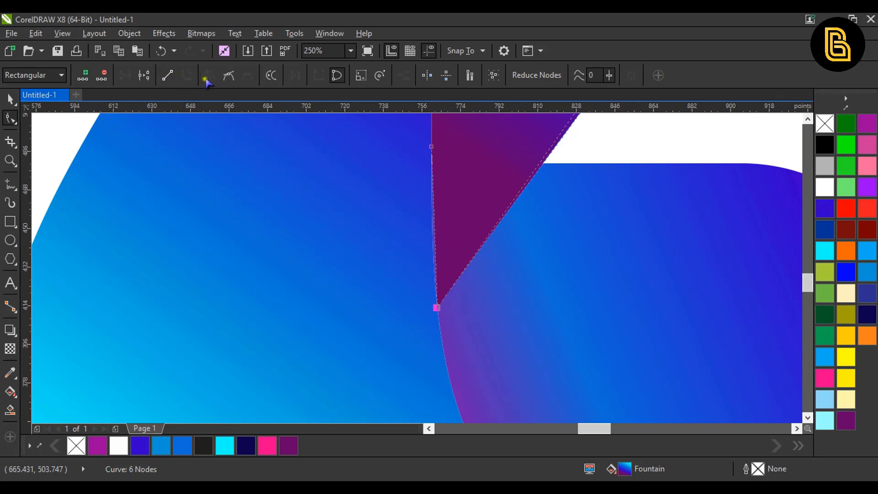
Step: Convert the segment above the upper-right piece's pointed tip to a curve and bend it onto the lower-left piece's edge
left_click(229, 75)
key("ctrl+z")
left_click_drag(422, 153, 444, 139)
scroll(409, 225, "up", 2)
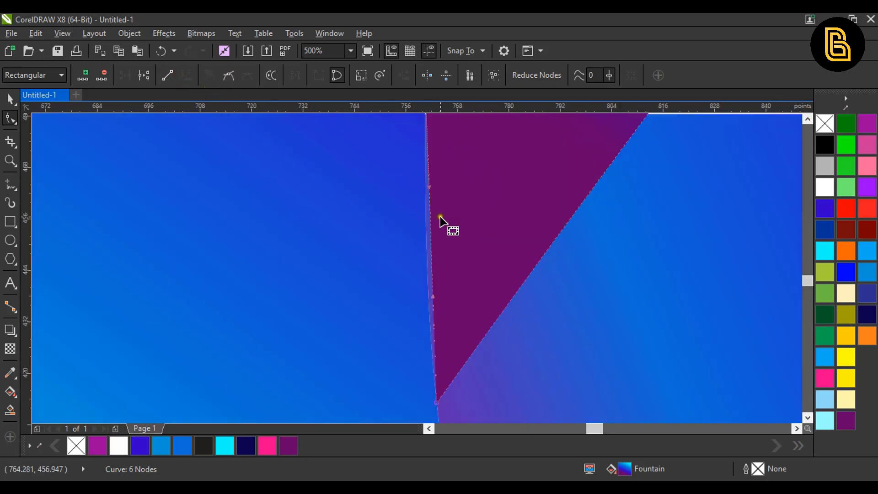
scroll(436, 302, "up", 4)
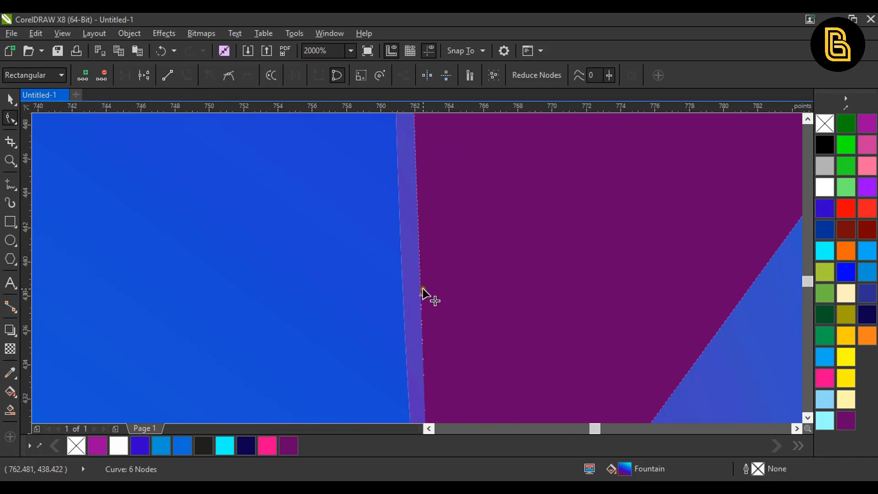
left_click_drag(421, 290, 381, 295)
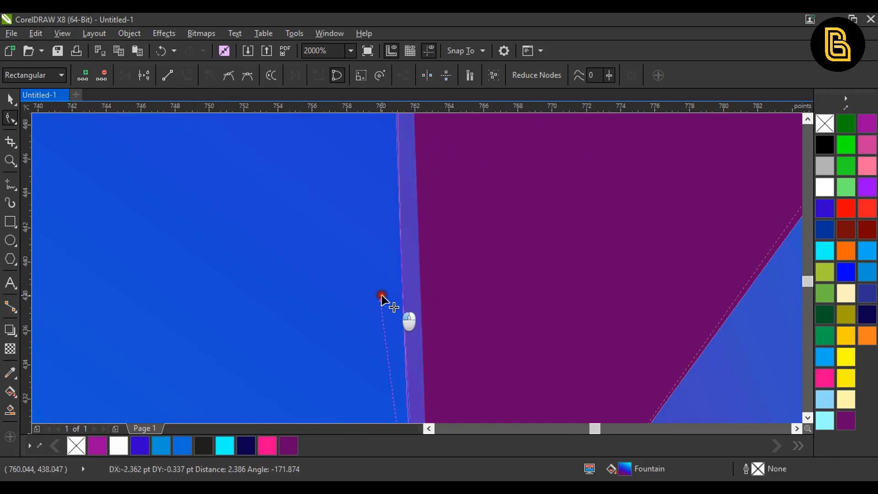
key("space")
scroll(438, 252, "down", 10)
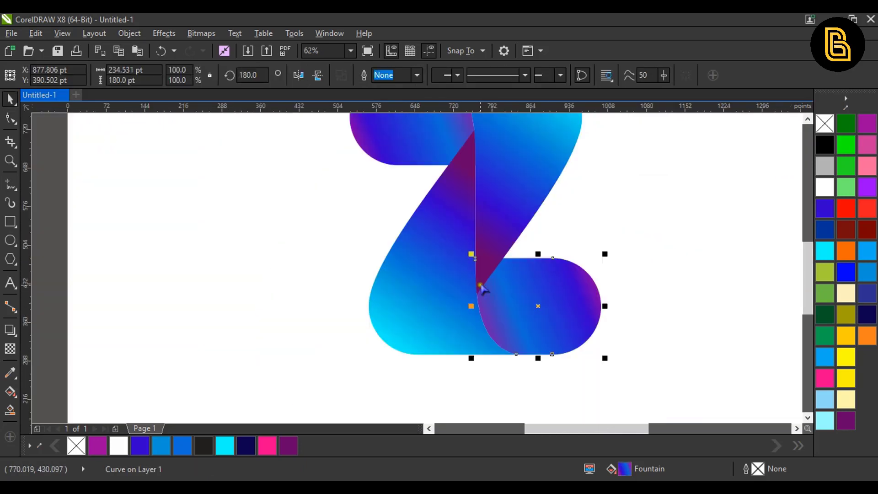
Step: Adjust the curve handle below the added node so the upper-right piece's edge follows the lower-left piece
left_click(630, 250)
scroll(478, 259, "up", 6)
left_click(489, 254)
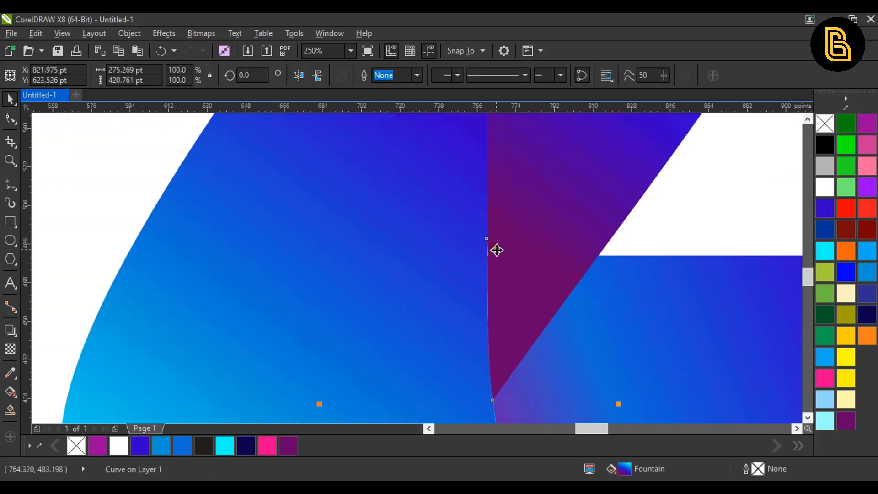
key("space")
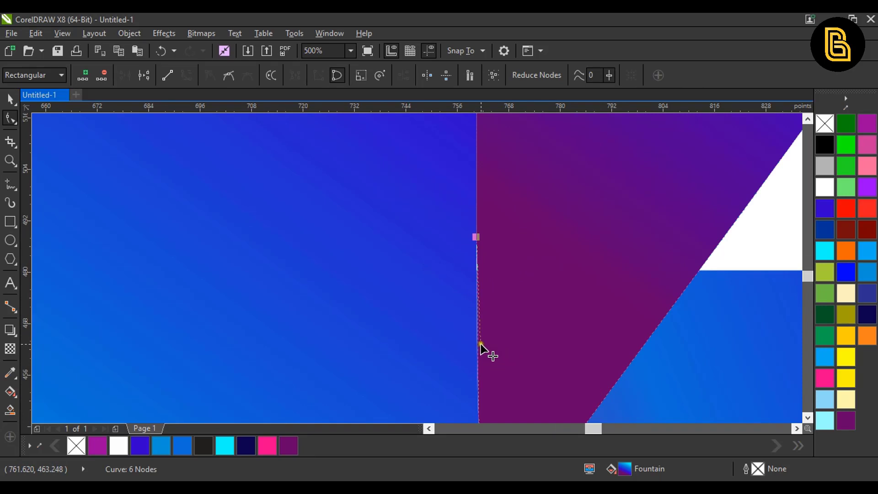
left_click_drag(480, 344, 474, 347)
key("space")
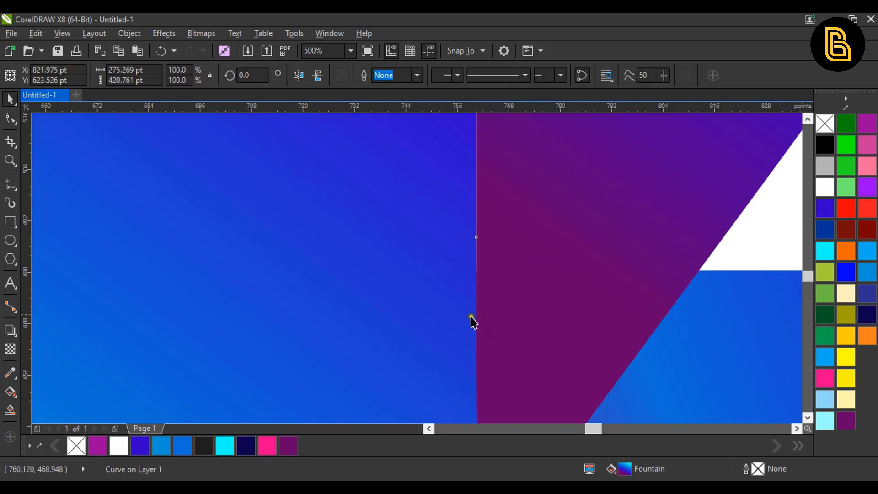
Step: Redirect the lower-left piece's fountain fill so it runs from its lower-right corner up past its slanted outer edge
scroll(424, 304, "down", 3)
left_click(571, 252)
left_click_drag(505, 287, 496, 303)
left_click(350, 336)
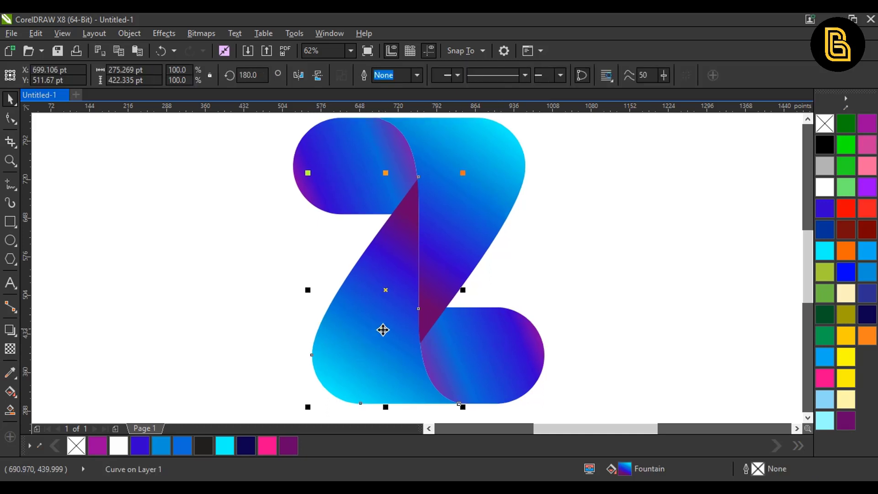
left_click_drag(381, 329, 370, 327)
key("g")
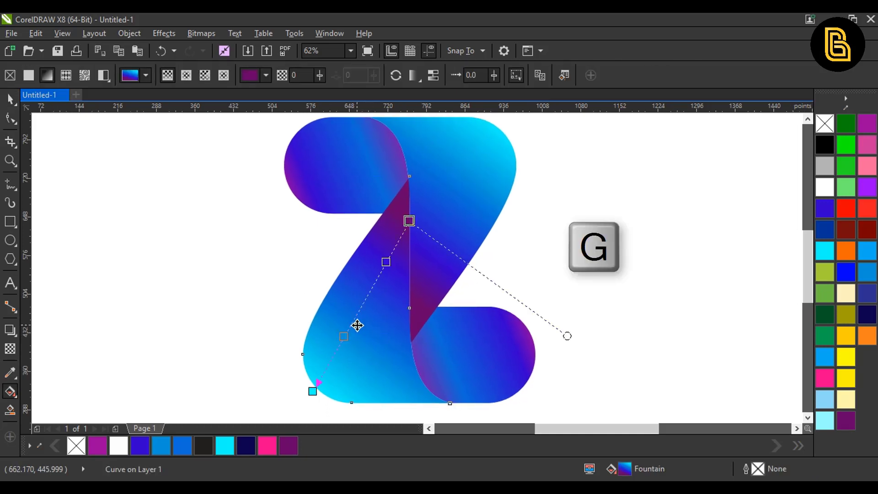
left_click_drag(436, 401, 322, 263)
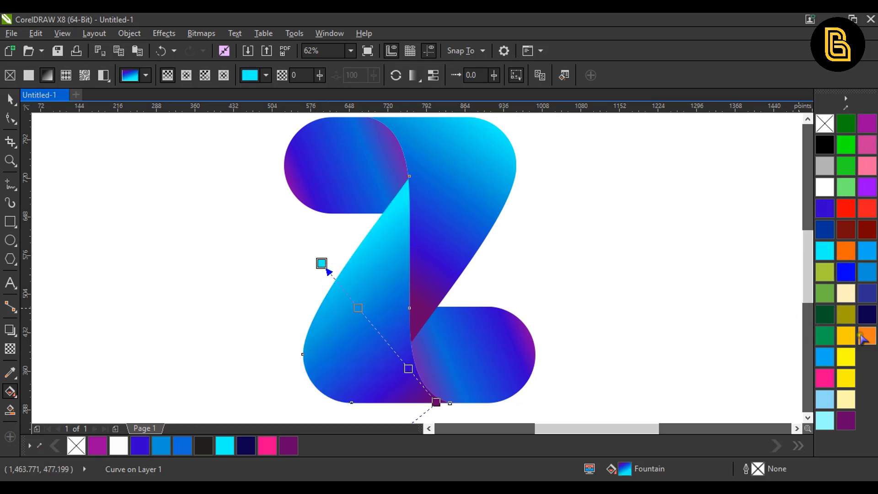
Step: Recolour the lower-left piece's gradient from orange at the upper end through red and dark red to maroon at the lower end
left_click(842, 252)
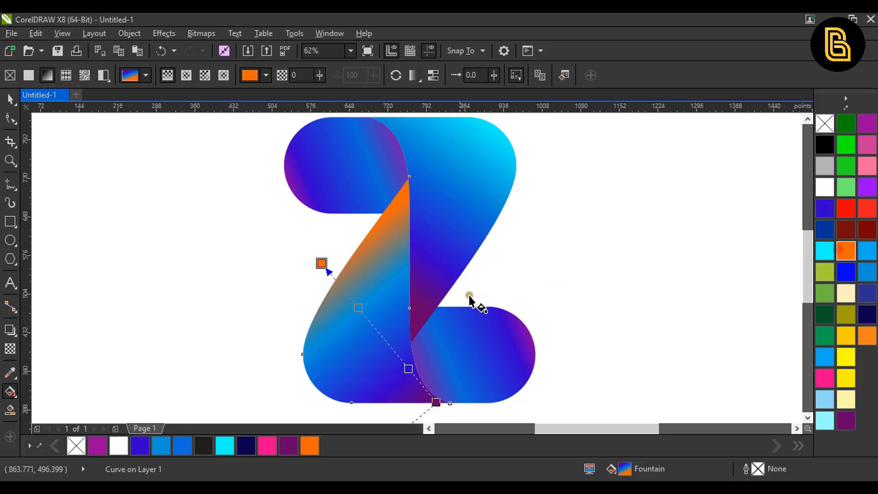
double_click(363, 309)
left_click(846, 208)
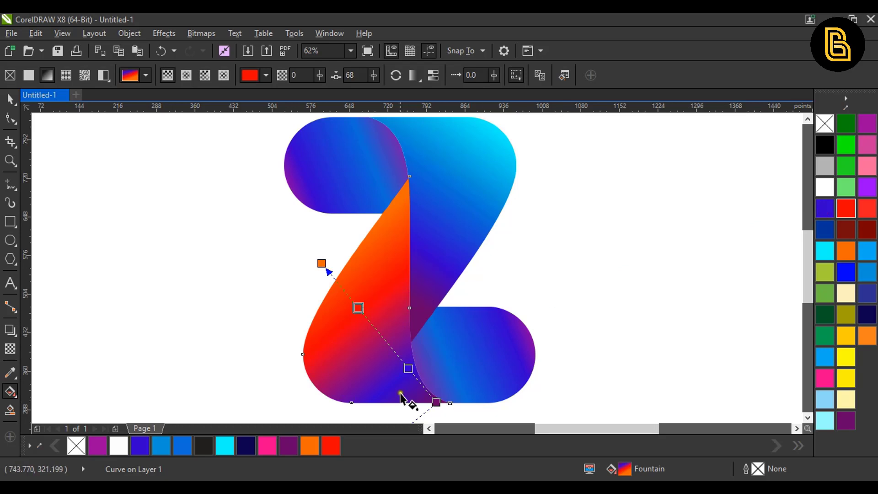
left_click(407, 369)
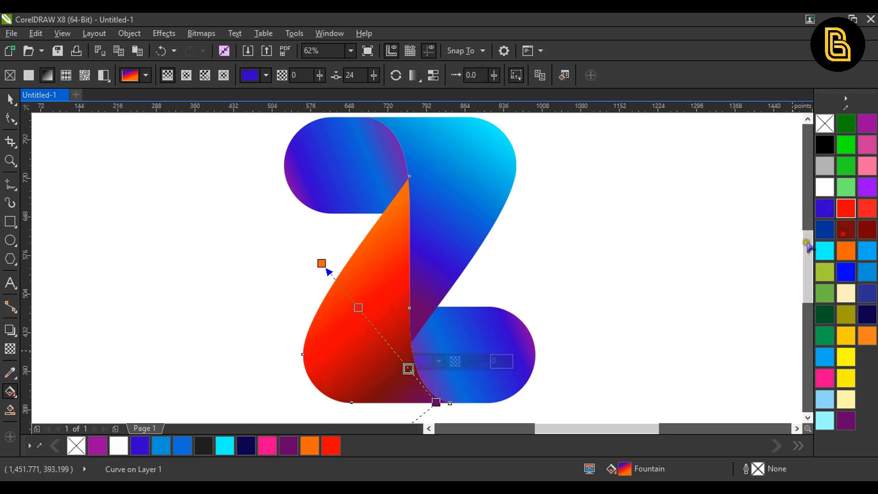
left_click(845, 229)
left_click(436, 402)
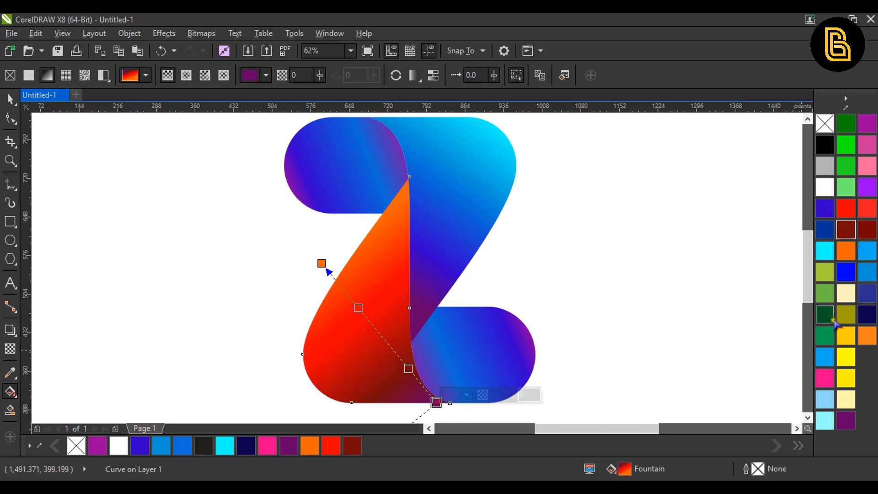
left_click(868, 231)
left_click(514, 279)
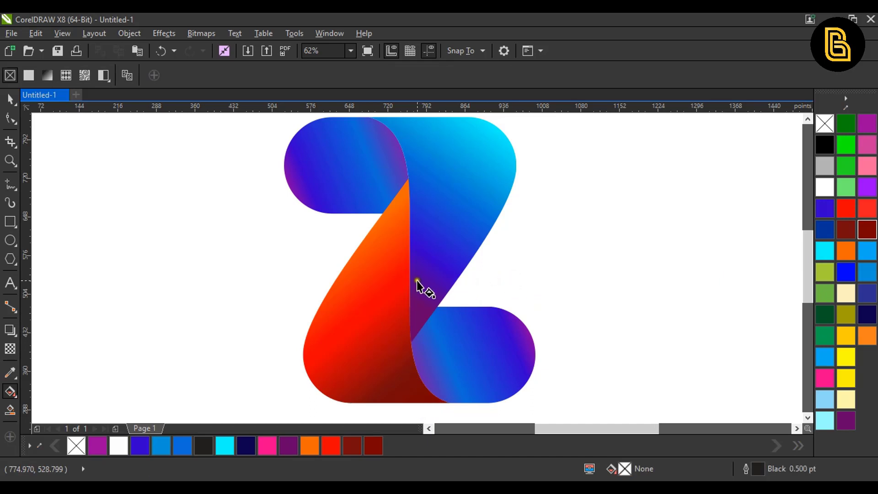
Step: Set the outer end and its neighbouring colour stop in the lower-right capsule's gradient to dark purple
left_click_drag(417, 280, 375, 291)
left_click(412, 366)
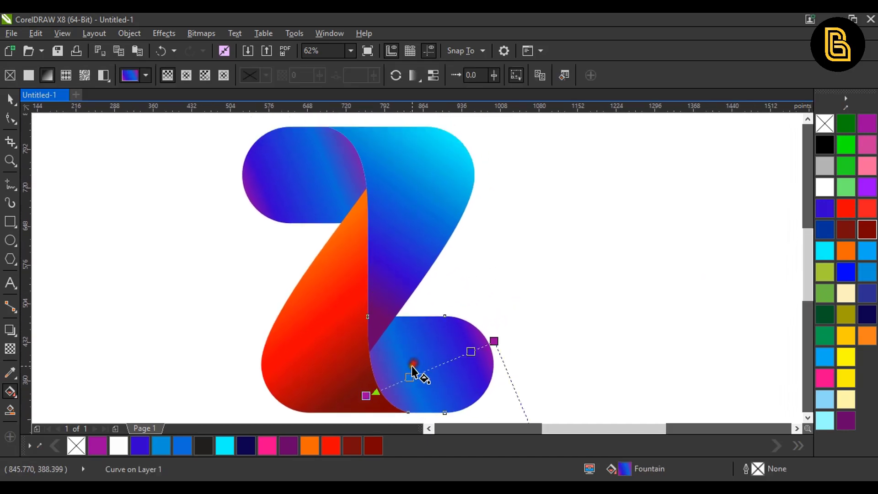
left_click(493, 343)
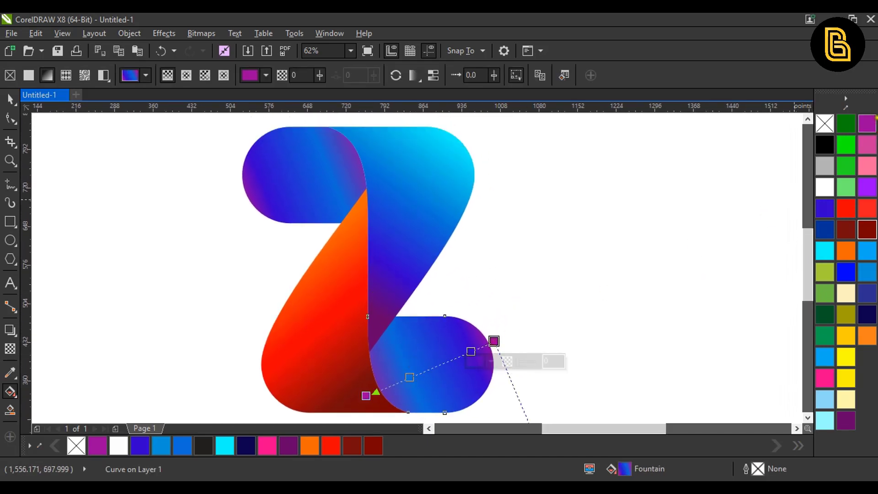
left_click(846, 419)
left_click(471, 351)
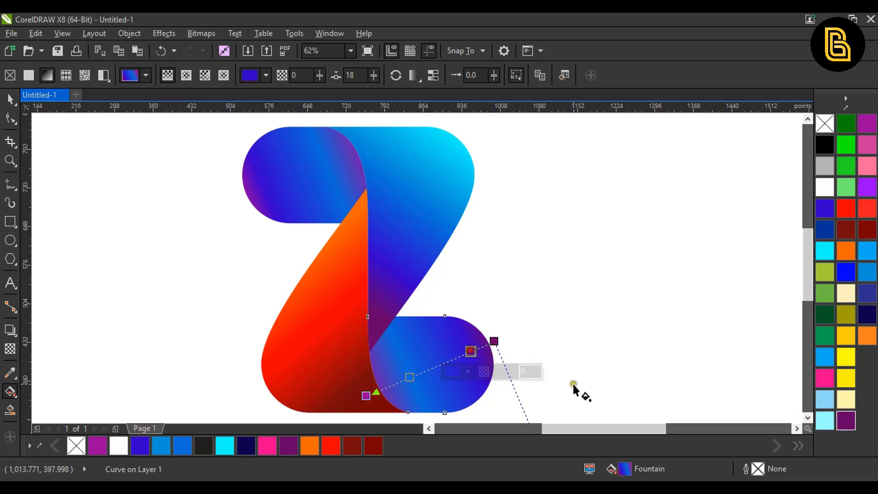
left_click(846, 419)
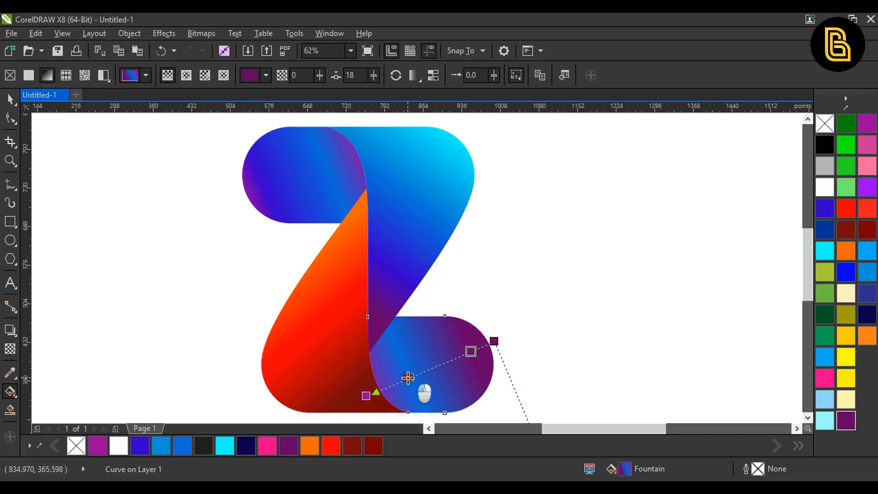
Step: Set the capsule gradient's inner middle stop to pink and its inner end to purple, after trying dark purple and hot pink there
double_click(408, 377)
left_click(865, 148)
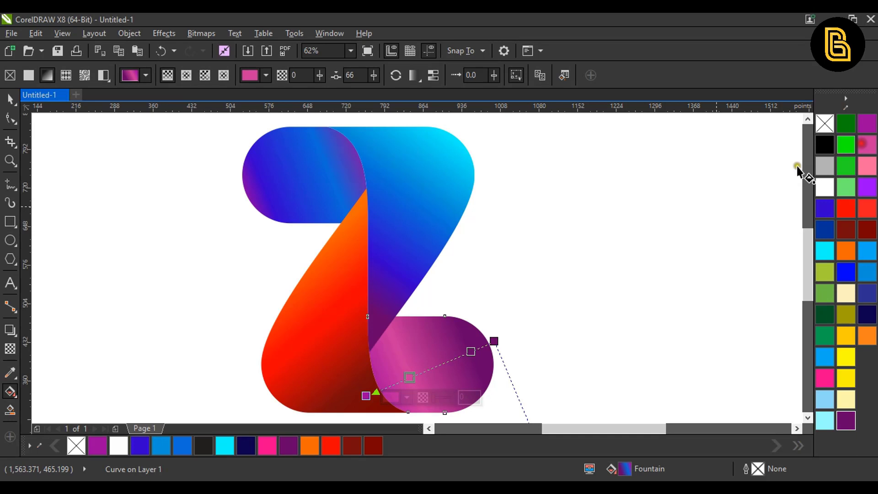
left_click(365, 396)
left_click(846, 420)
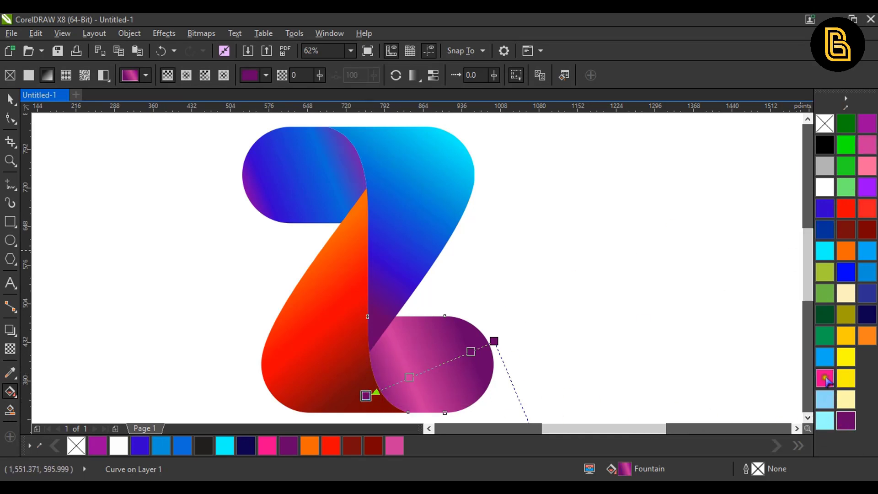
left_click(825, 378)
left_click(867, 124)
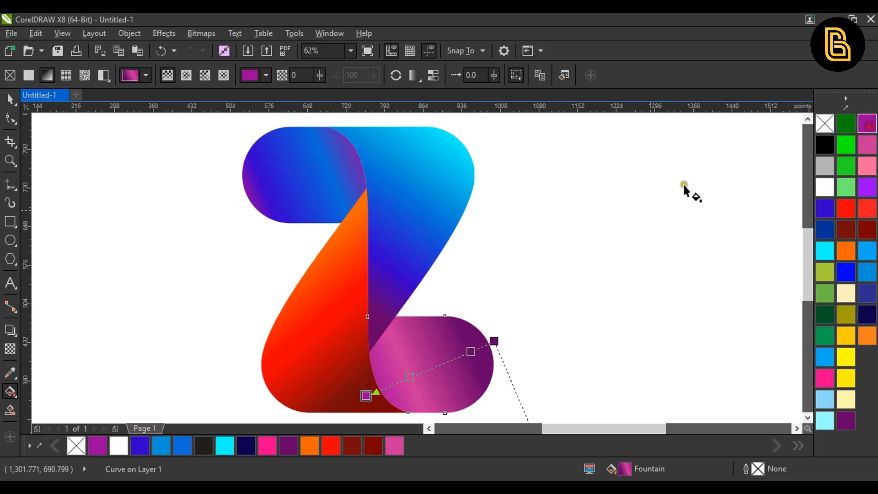
Step: Reduce the capsule's gradient to one dark purple middle stop and move its inner end onto the capsule's curved edge
left_click(411, 378)
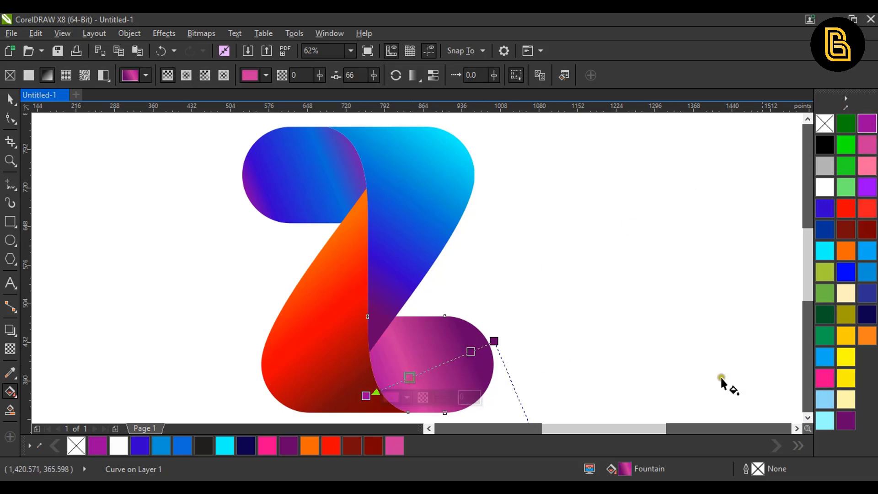
left_click(852, 422)
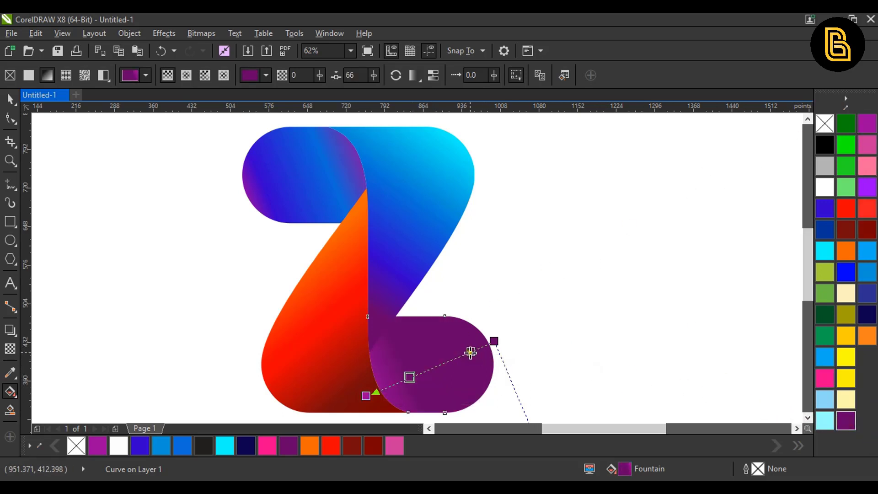
left_click_drag(410, 377, 419, 374)
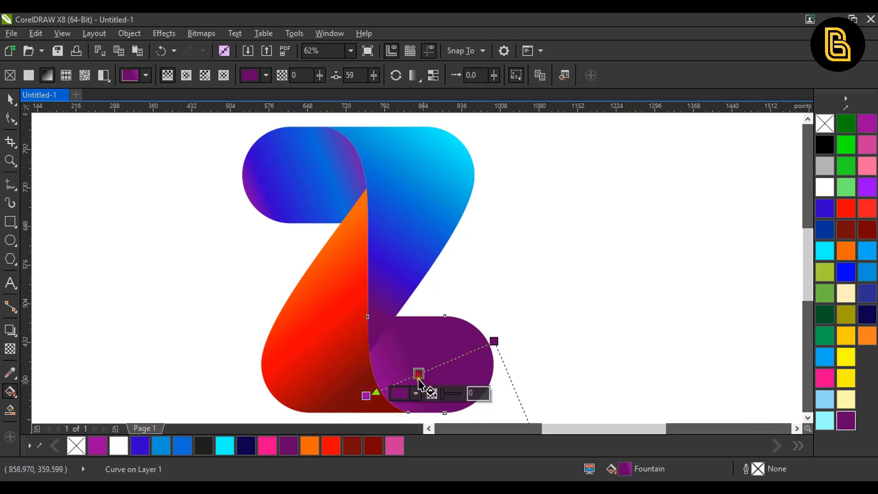
left_click_drag(366, 396, 376, 382)
left_click(425, 366)
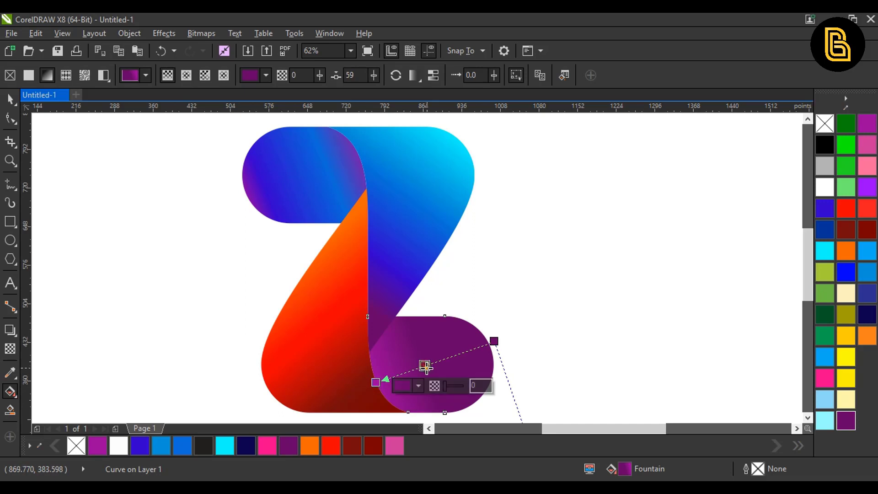
Step: Darken the outer end colour of the lower-right capsule's gradient to a deeper shade of purple
left_click(494, 341)
left_click(487, 361)
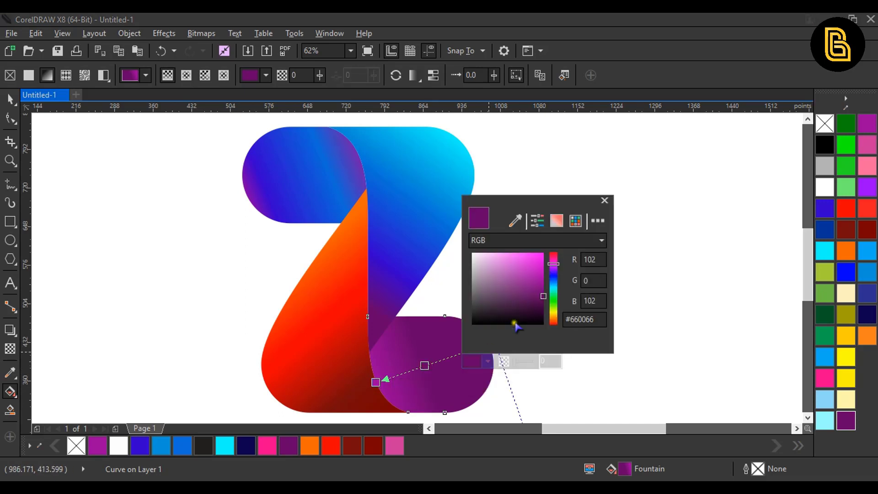
left_click_drag(542, 296, 540, 304)
left_click(510, 394)
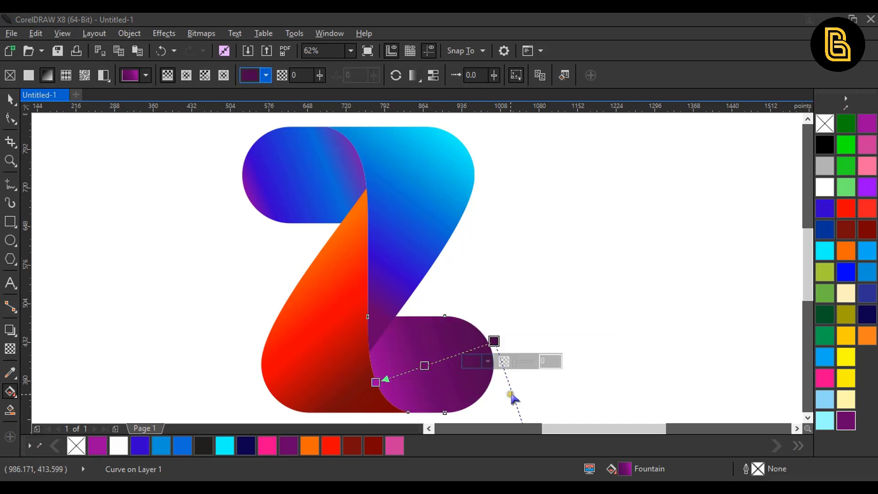
left_click(502, 393)
left_click_drag(510, 358, 529, 333)
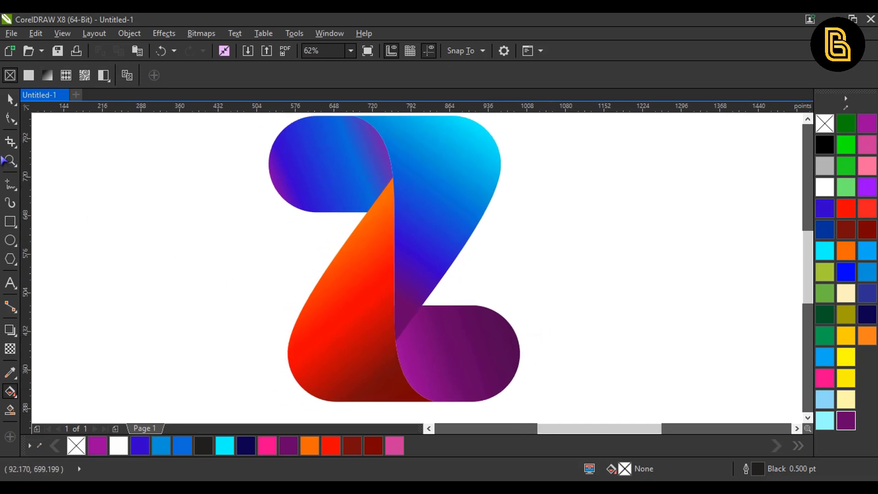
Step: Move all four logo pieces toward the page's upper-left corner and enlarge them to about 647 by 736 pt
left_click(9, 99)
scroll(341, 262, "down", 1)
left_click_drag(464, 158, 265, 355)
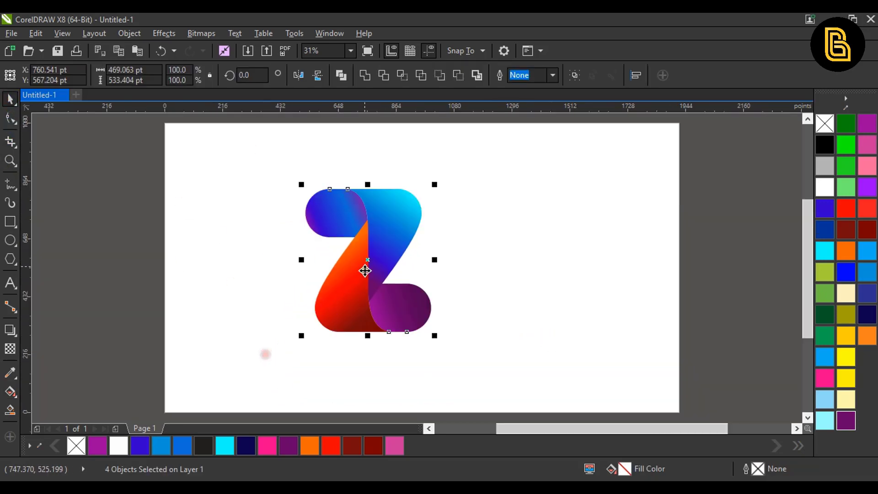
left_click_drag(364, 271, 289, 229)
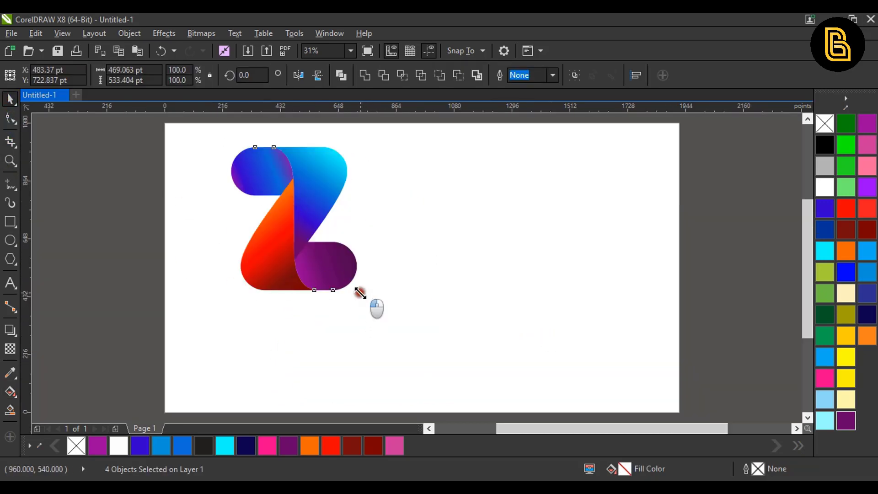
left_click_drag(360, 292, 418, 348)
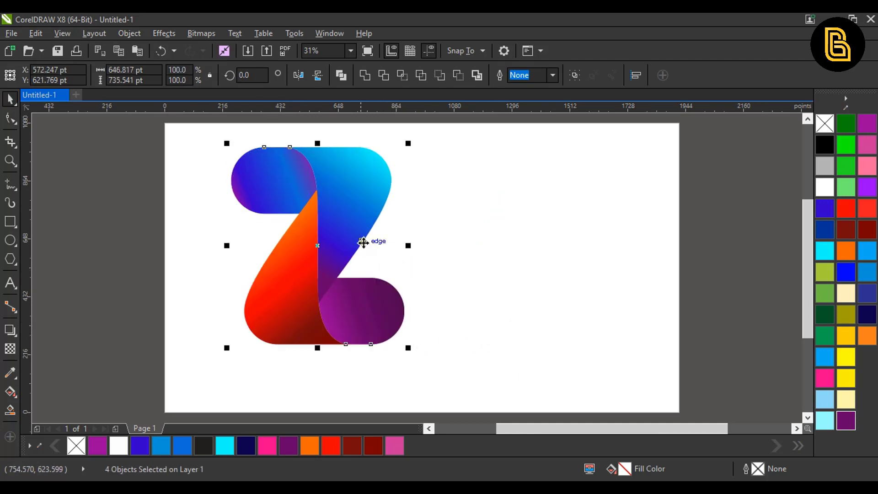
Step: Duplicate the logo to the right, shrink the copy to about 388 by 442 pt, and place it near the page's upper-right corner
left_click_drag(363, 243, 579, 239)
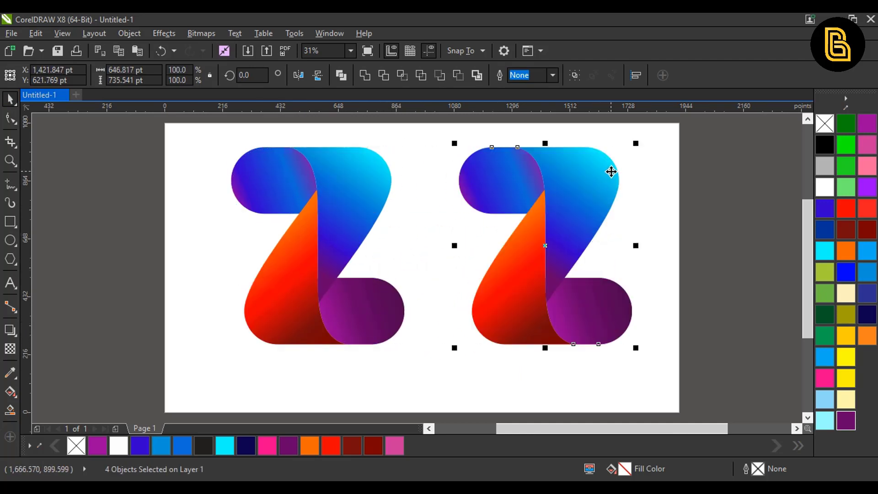
left_click_drag(636, 143, 637, 180)
left_click_drag(564, 212, 632, 173)
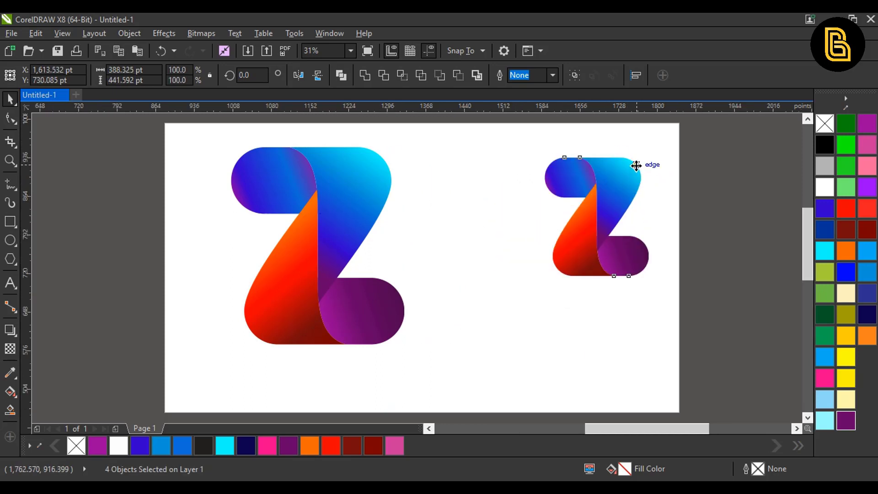
scroll(634, 166, "up", 2)
scroll(633, 172, "up", 1)
left_click(578, 200)
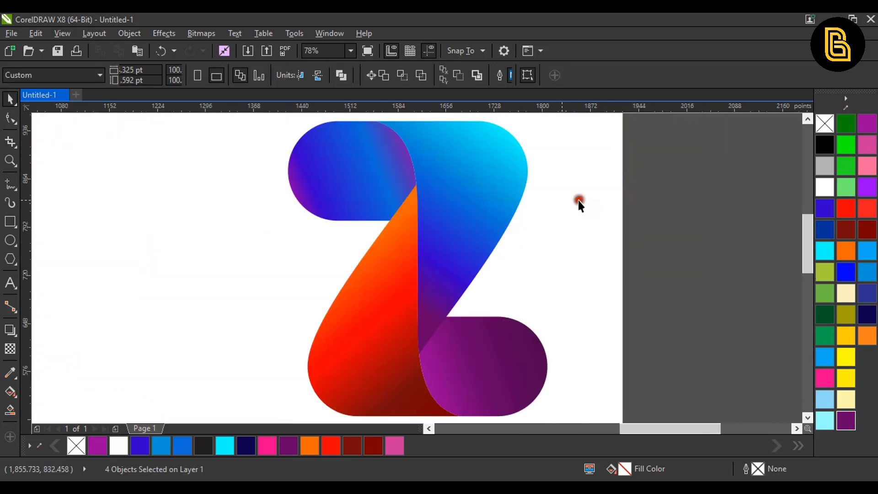
Step: Recolour the smaller logo's upper-left capsule gradient with a dark green inner end and a medium green stop beside it
left_click(364, 160)
key("g")
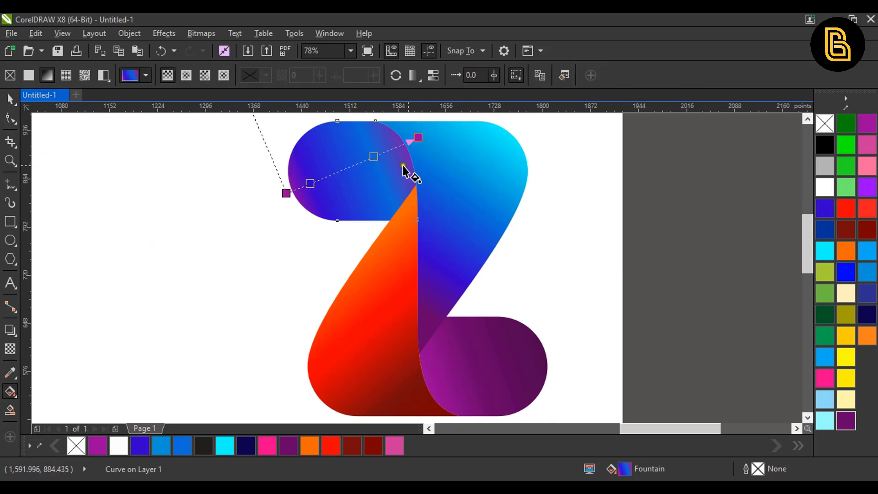
left_click(420, 138)
left_click(845, 124)
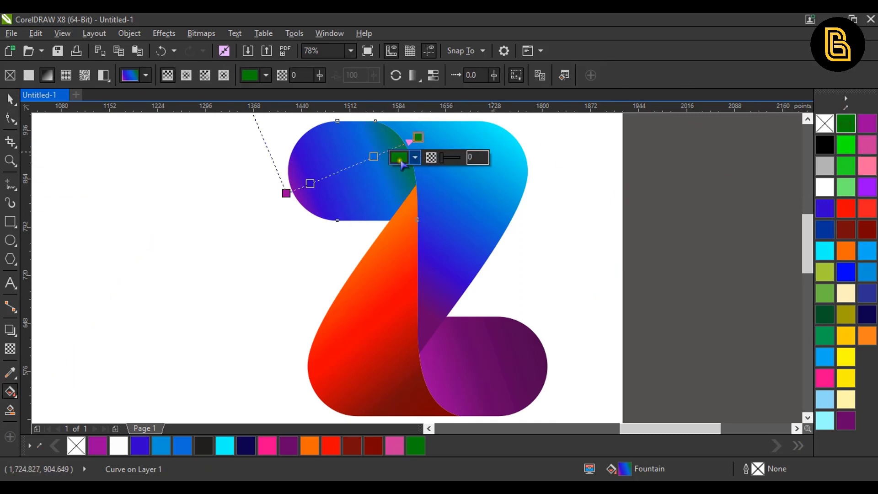
left_click(374, 156)
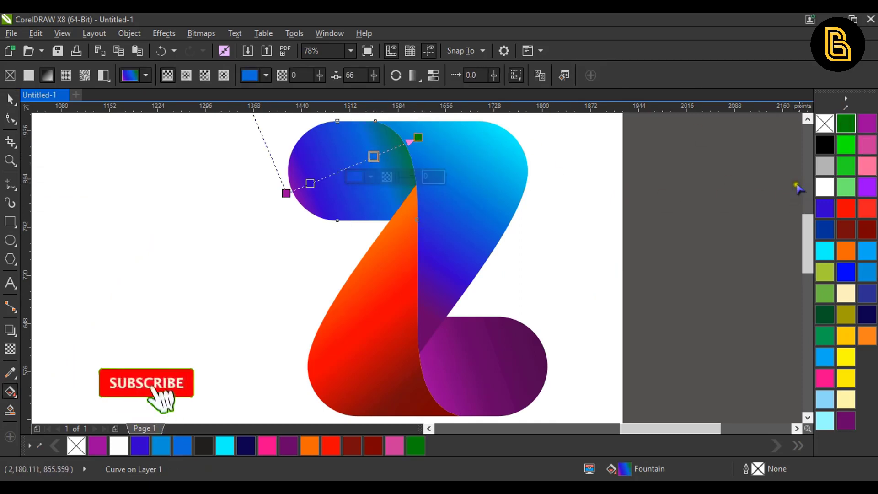
left_click(846, 166)
Step: Make the capsule's remaining middle stop light green and its outer end dark green, and move the light stop to 33%
left_click(310, 184)
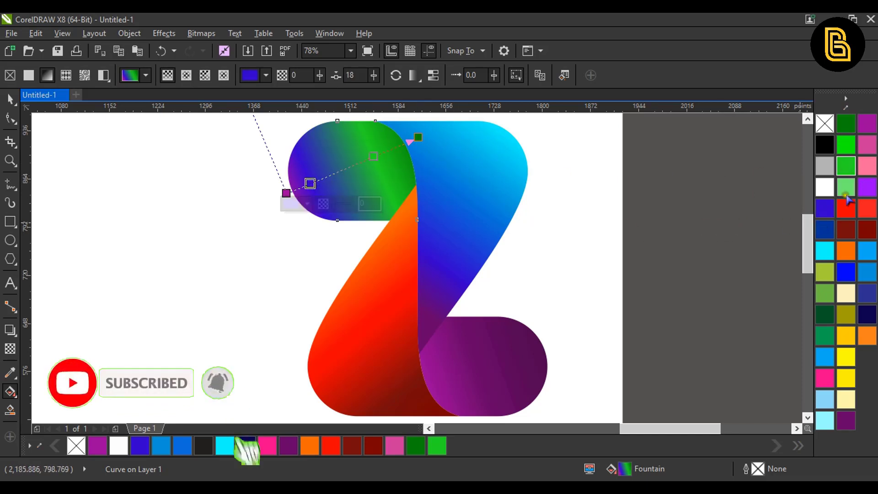
left_click(846, 187)
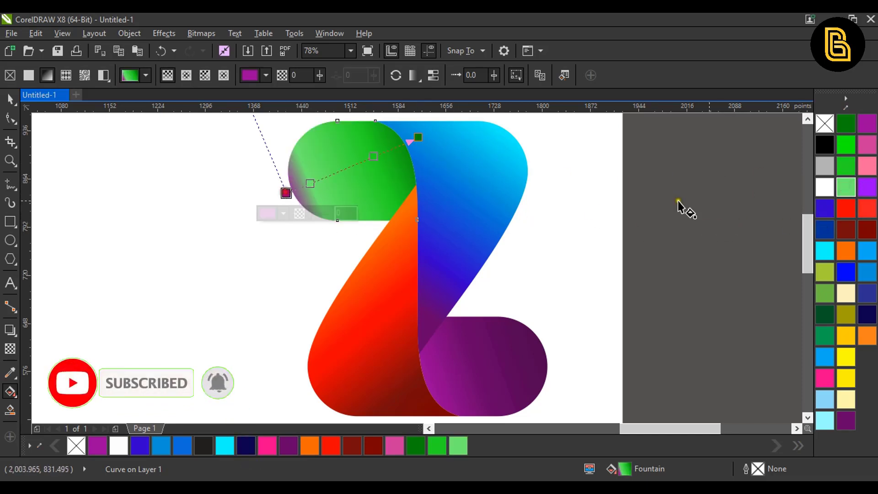
left_click(845, 123)
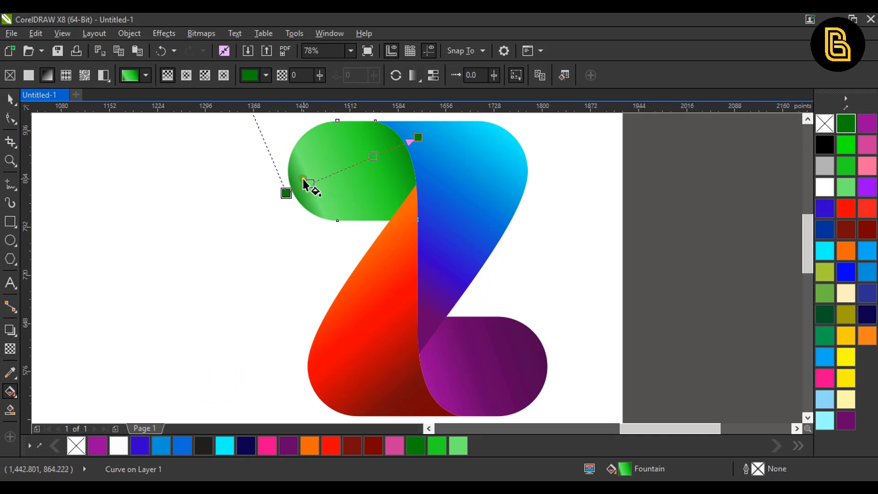
left_click_drag(310, 183, 330, 175)
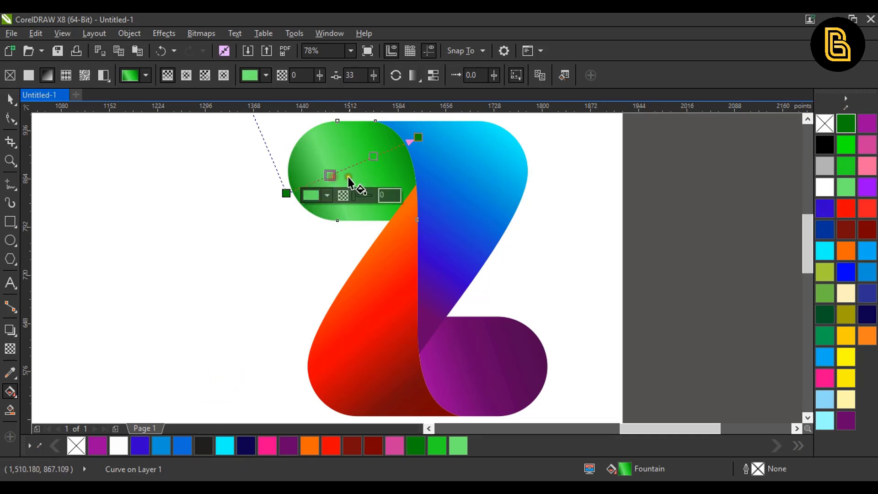
Step: Recolour the blue diagonal's gradient with a light green upper end, a dark green middle stop and a deep bluish-green lower stop
left_click(488, 181)
double_click(485, 188)
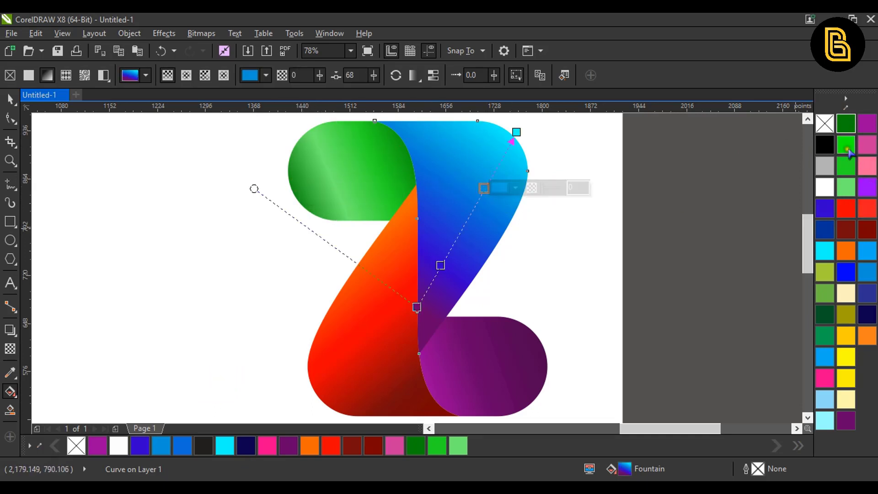
left_click(847, 148)
left_click(517, 132)
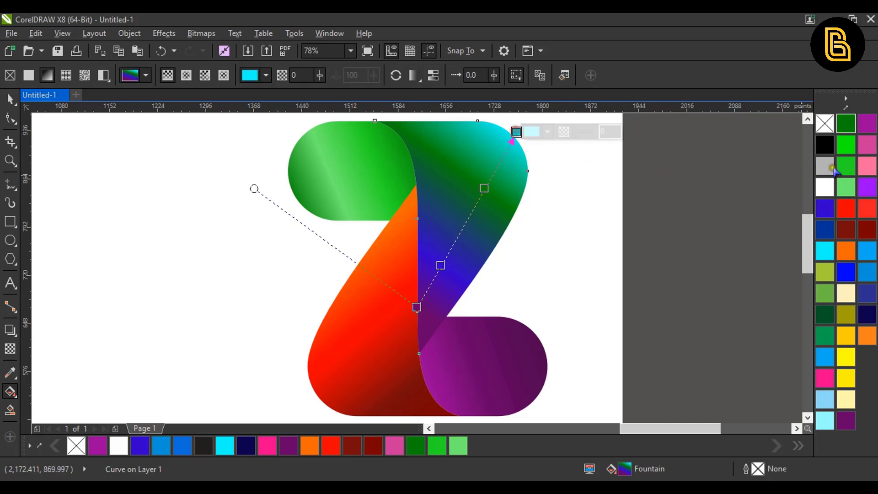
left_click(853, 188)
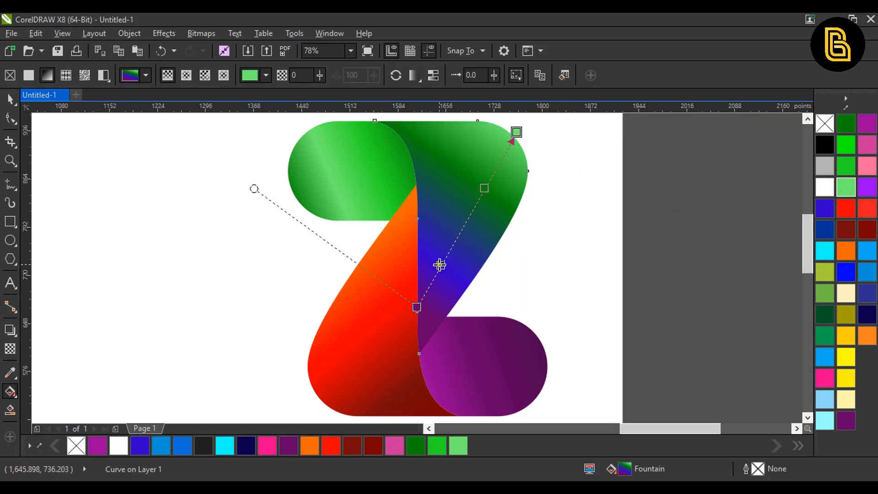
double_click(439, 265)
left_click(824, 314)
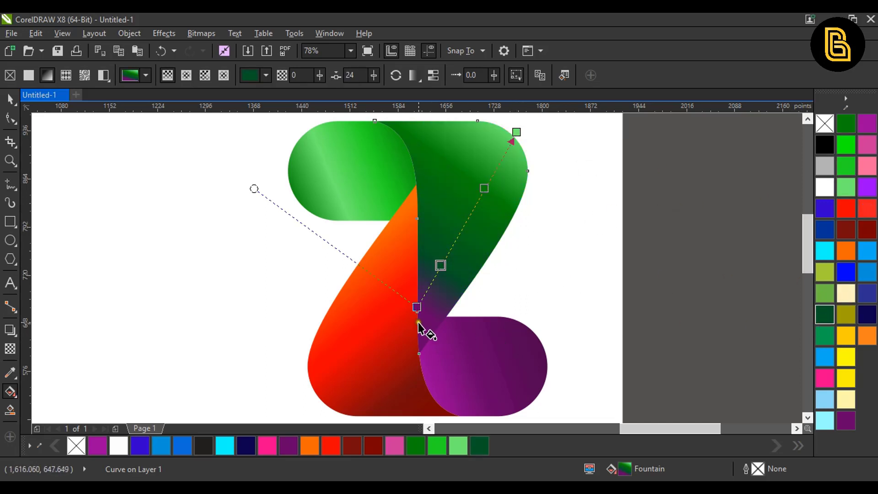
Step: Set the lower end of the green diagonal's gradient to a near-black shade of deep green
left_click(416, 308)
left_click(824, 144)
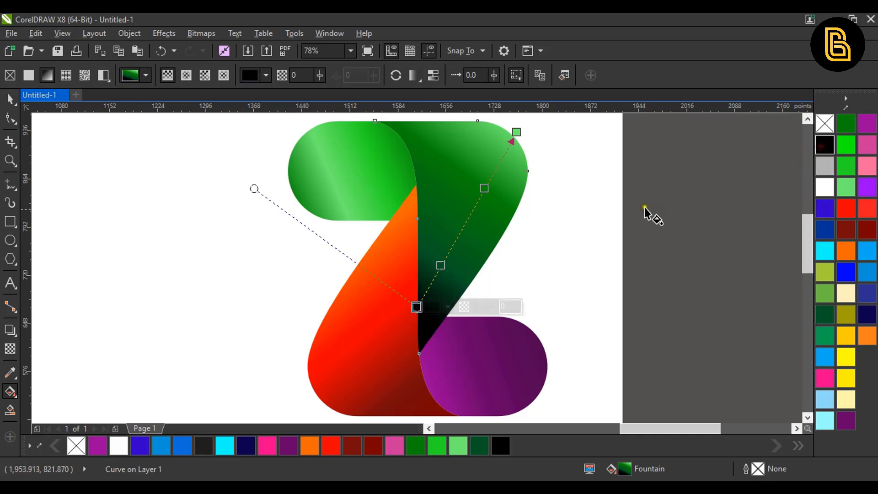
left_click(824, 314)
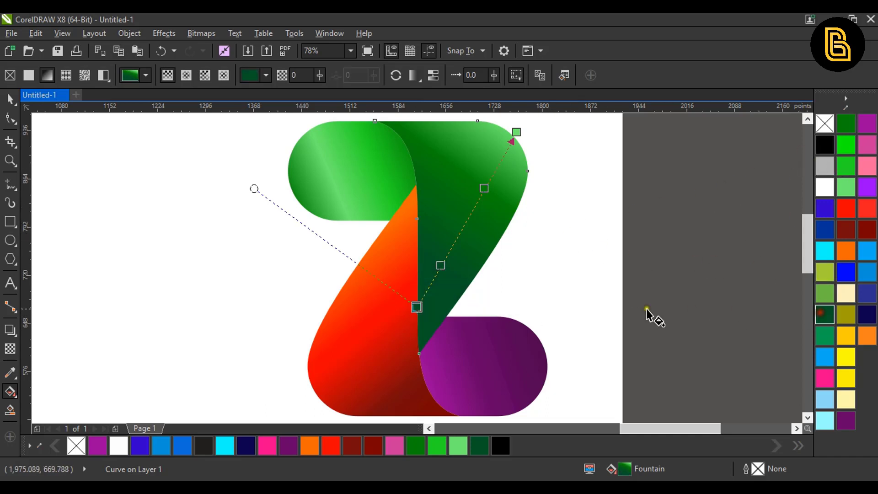
left_click(418, 308)
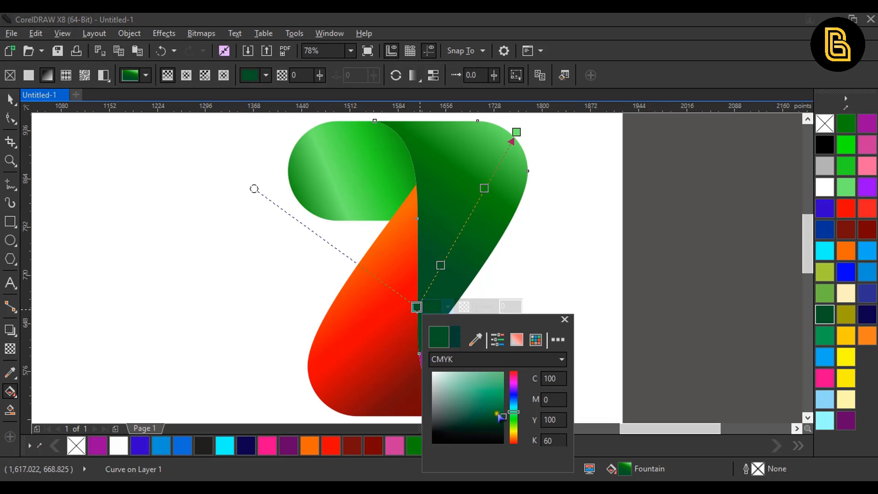
left_click(500, 427)
left_click(618, 262)
left_click(599, 259)
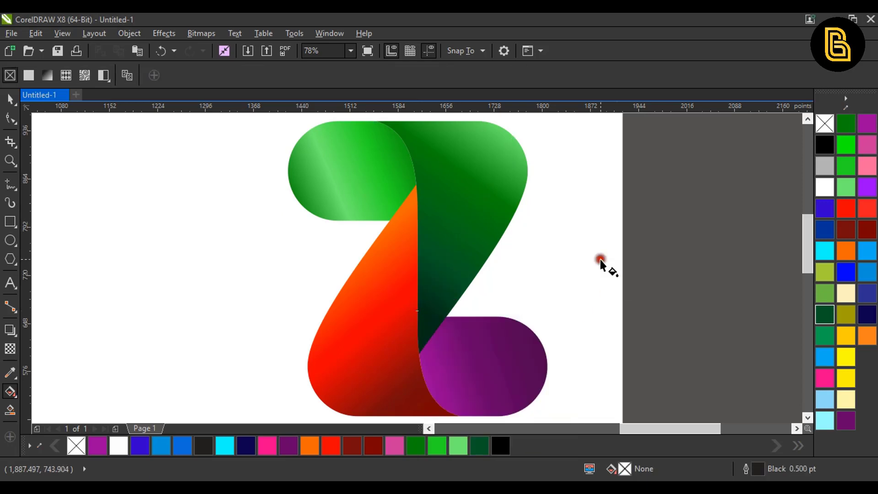
Step: Recolour the orange-red diagonal's gradient with a medium blue upper end and a bright blue stop beside it
left_click_drag(538, 280, 536, 264)
left_click(395, 320)
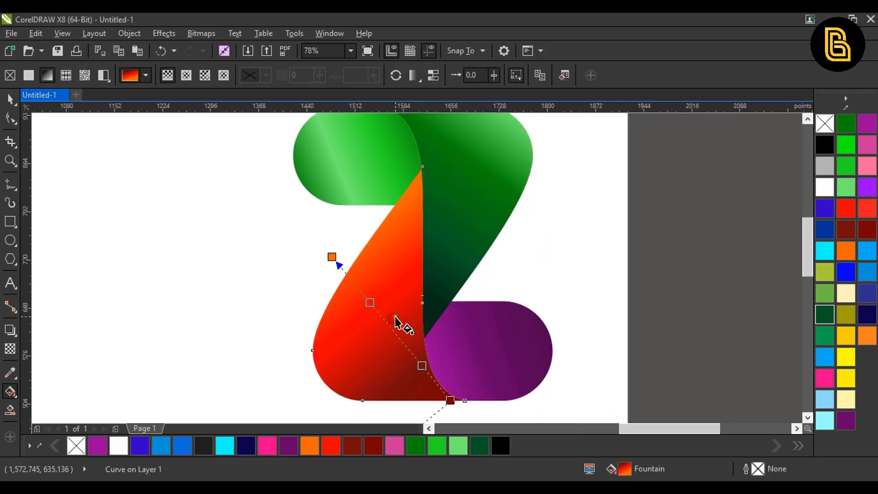
left_click_drag(394, 306, 396, 316)
left_click(631, 339)
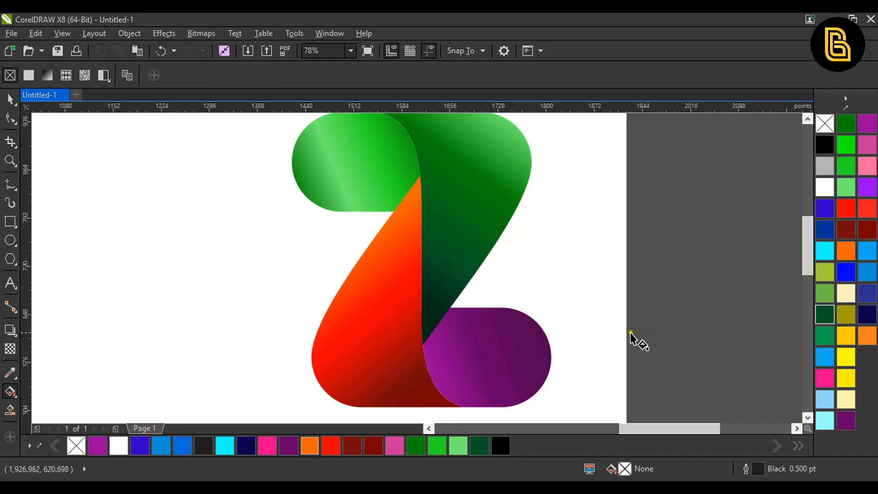
left_click(386, 324)
left_click(330, 263)
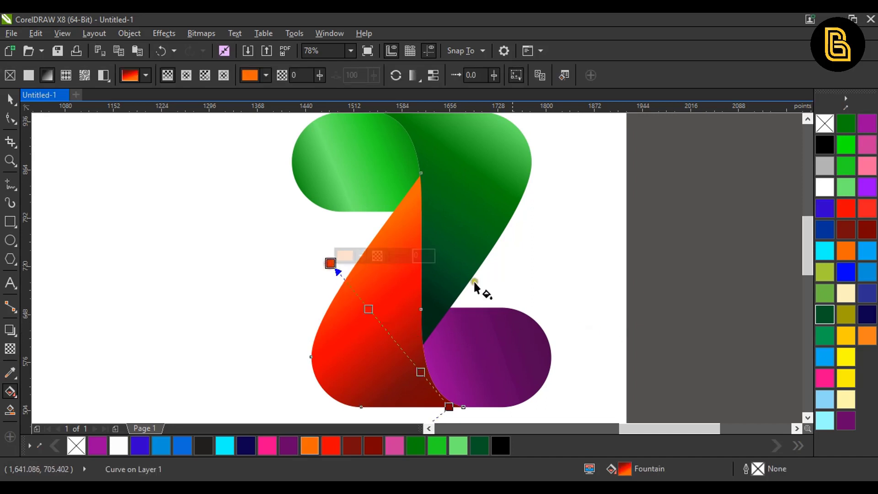
left_click(868, 270)
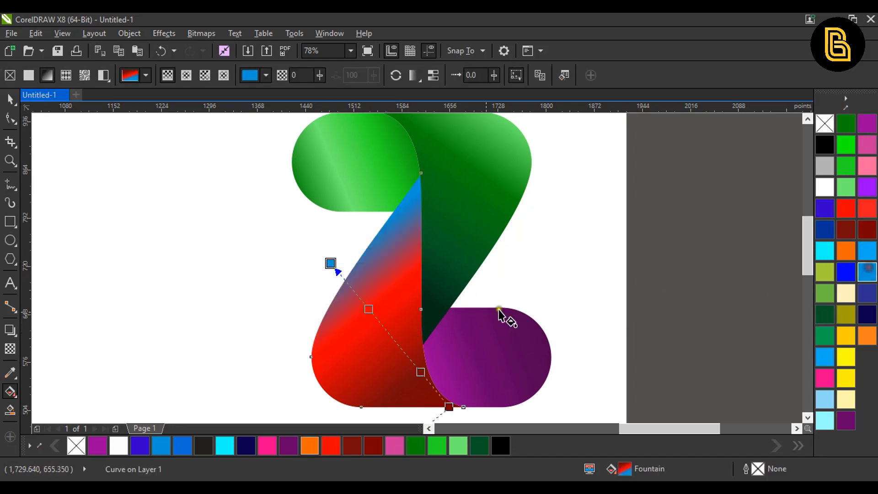
left_click(368, 309)
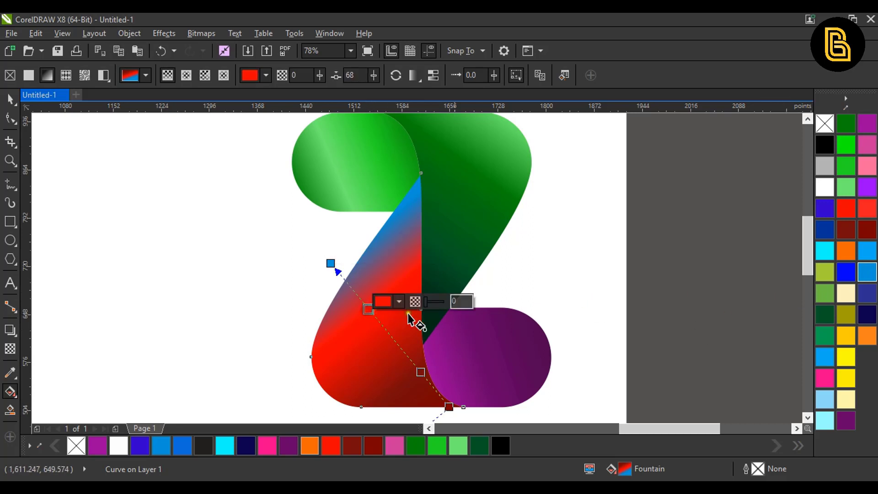
left_click(867, 251)
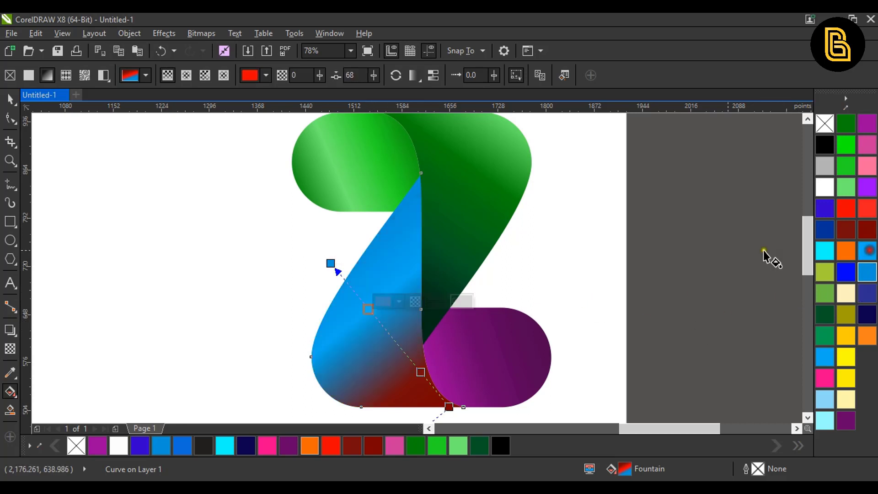
Step: Set the same diagonal's lower gradient stop to indigo blue and its lower end to dark navy
double_click(421, 373)
left_click(825, 208)
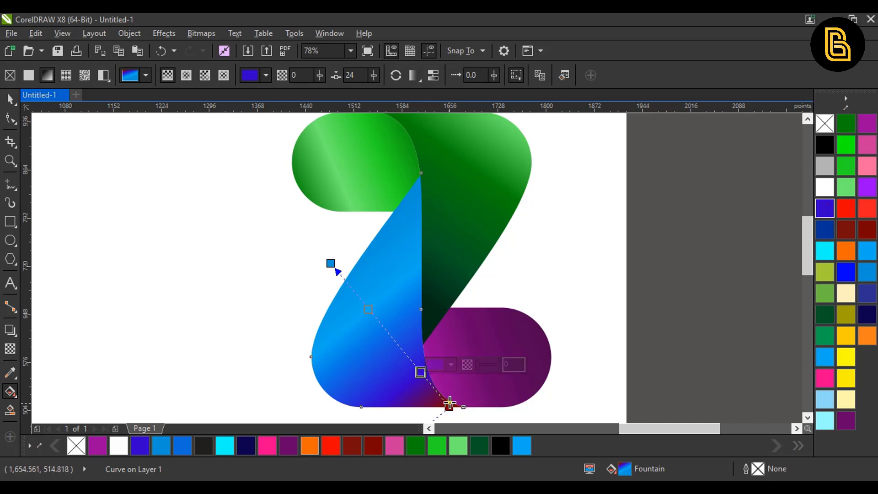
left_click(448, 406)
left_click(867, 314)
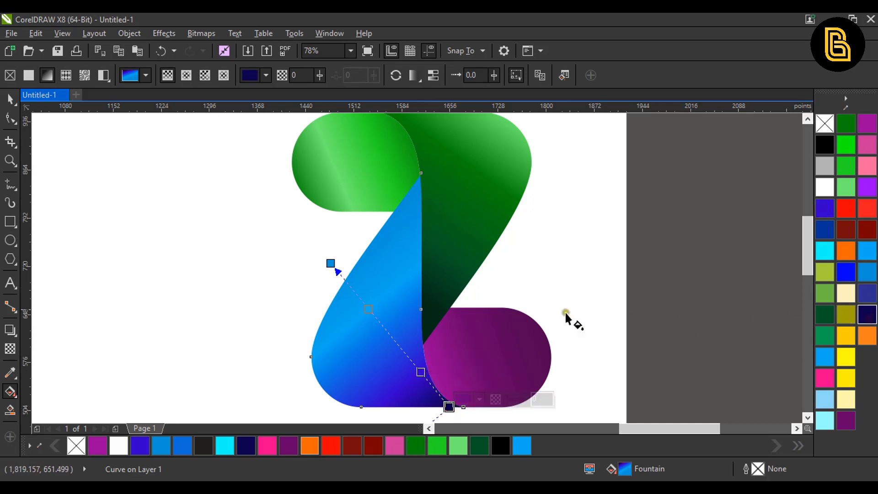
left_click(533, 284)
Step: Recolour the purple lower-right capsule's gradient with a dark navy outer end, an indigo blue middle stop and a medium blue inner end
left_click(474, 336)
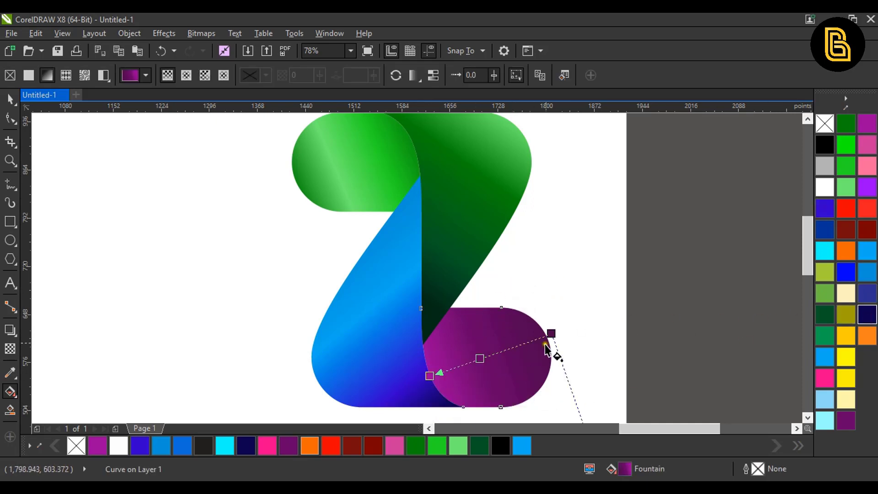
left_click(551, 333)
left_click(867, 315)
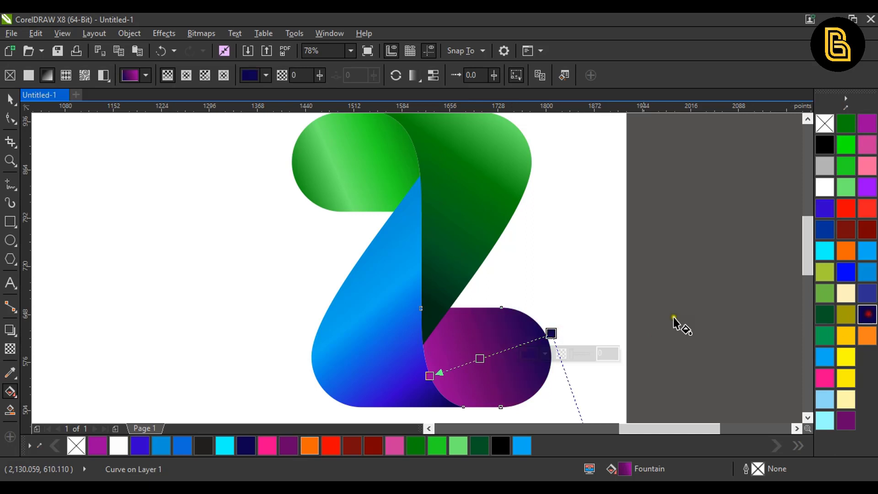
left_click(480, 358)
left_click(824, 208)
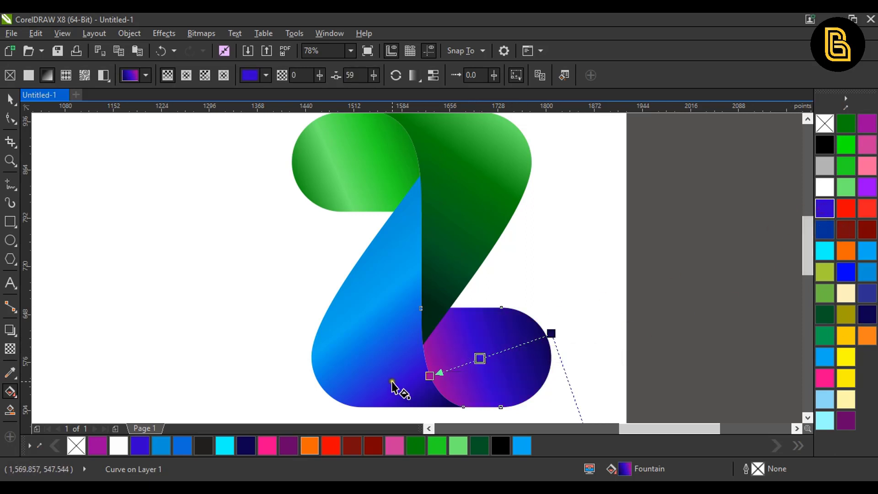
left_click(429, 375)
left_click(867, 251)
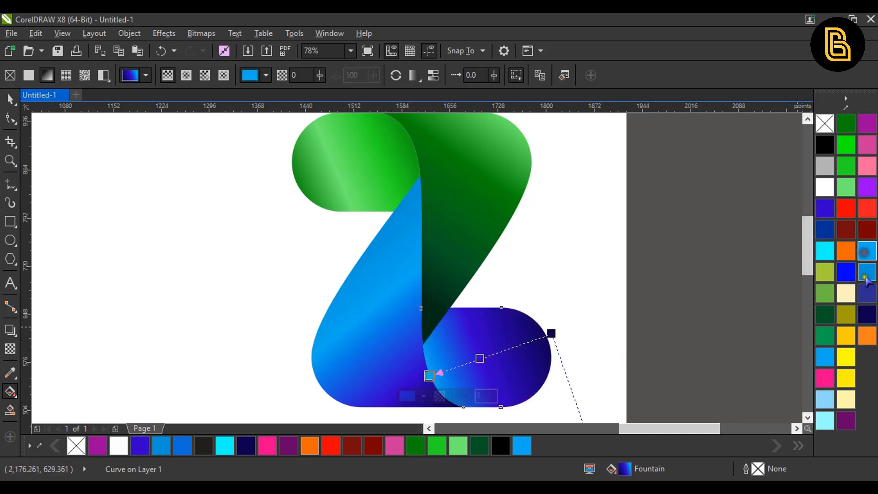
left_click(867, 272)
left_click(569, 278)
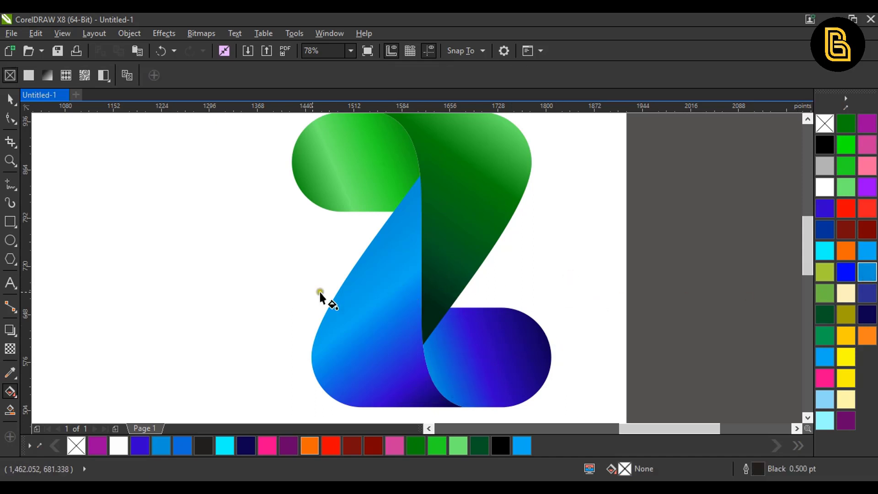
Step: Duplicate the small green-and-blue logo straight below itself near the page's lower-right corner and rotate the copy 90 degrees
left_click(10, 99)
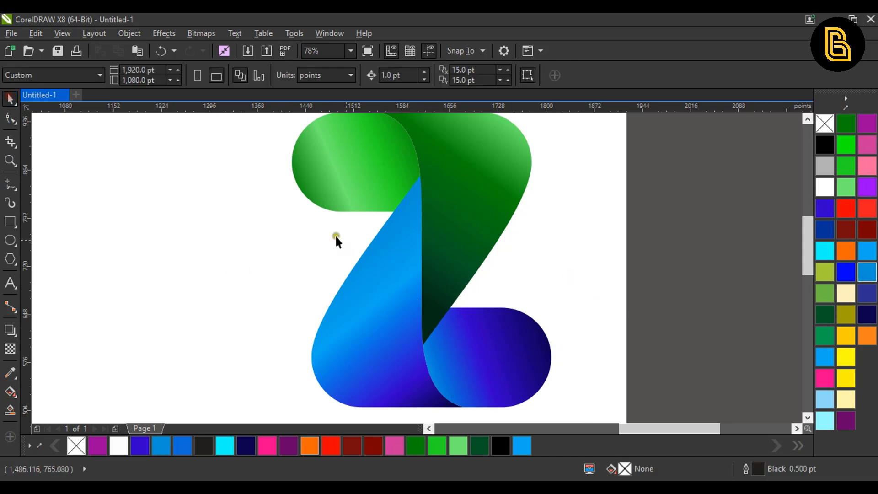
scroll(394, 243, "down", 2)
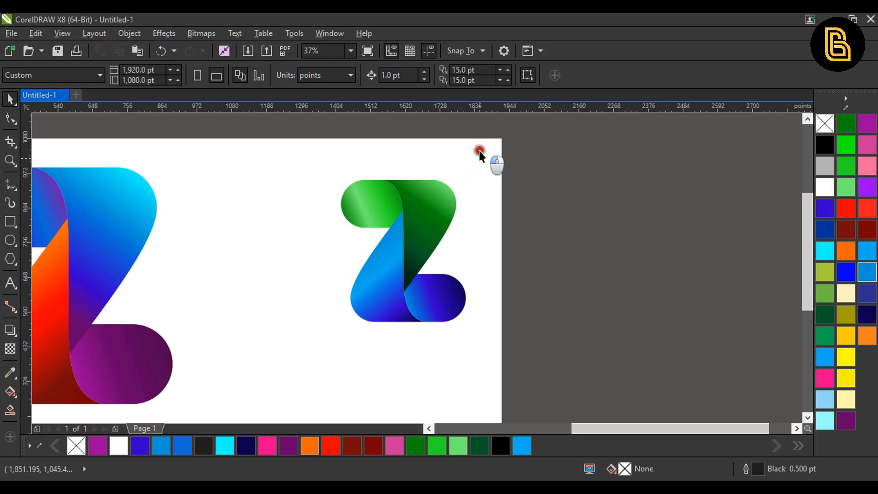
left_click_drag(479, 151, 276, 344)
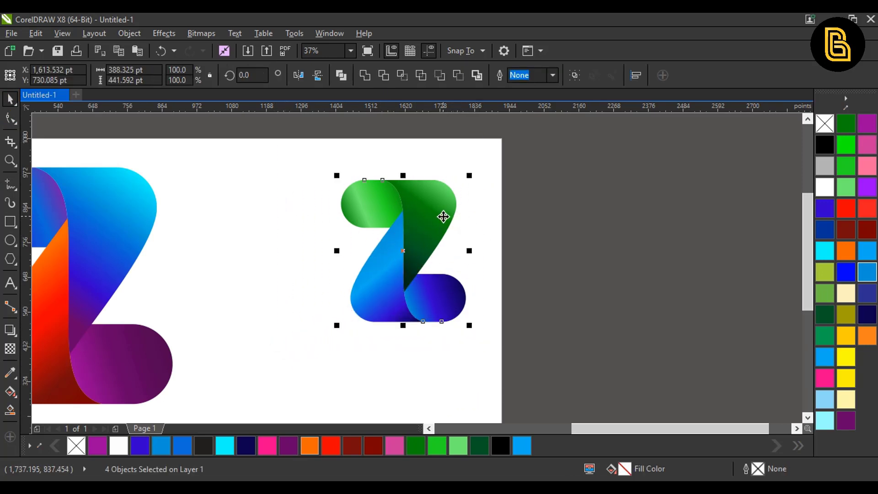
left_click_drag(438, 215, 385, 258)
scroll(454, 187, "down", 1)
right_click(425, 265)
left_click(435, 263)
scroll(420, 302, "up", 2)
left_click(327, 255)
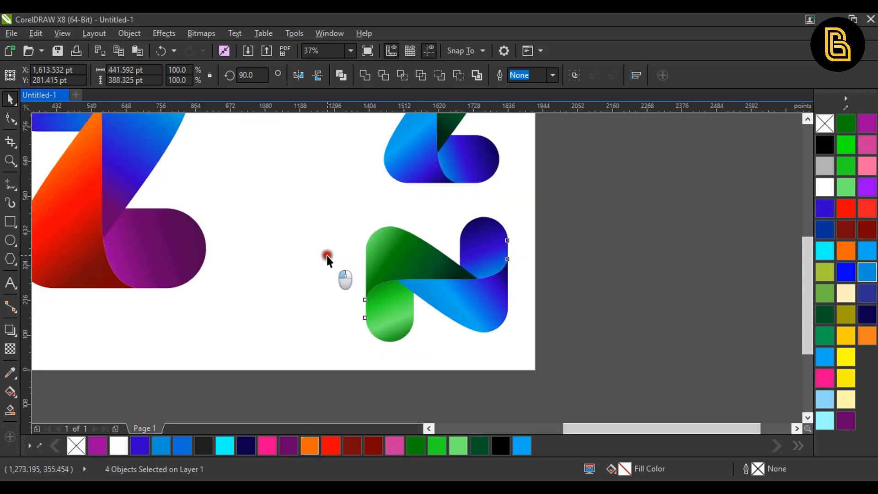
Step: Recolour the green diagonal of the rotated logo with an orange outer gradient end and a bright red stop beside it
left_click(383, 255)
key("g")
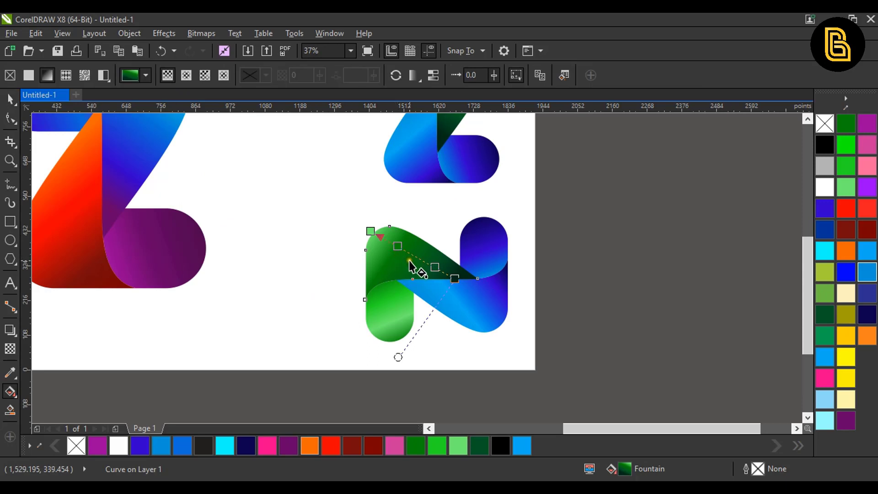
left_click(370, 232)
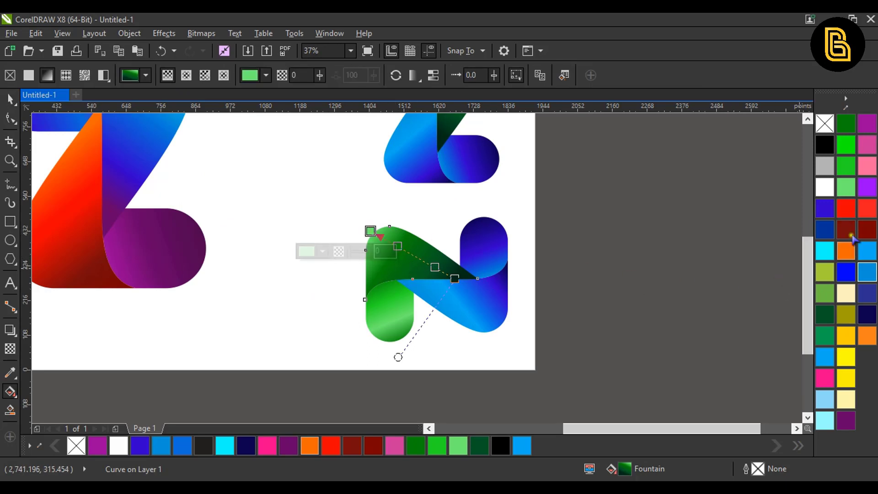
left_click(846, 251)
left_click(397, 246)
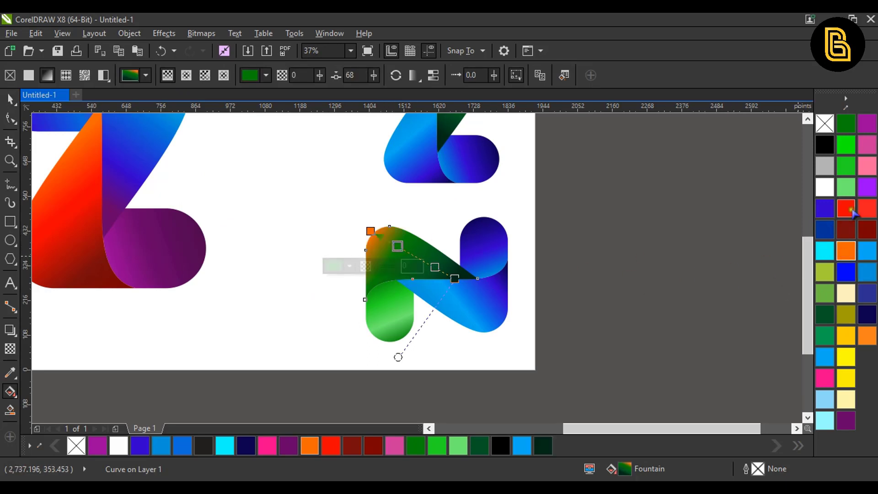
left_click(846, 208)
Step: Set the same diagonal's inner gradient stop to brownish red and its narrow end to dark red
left_click(434, 267)
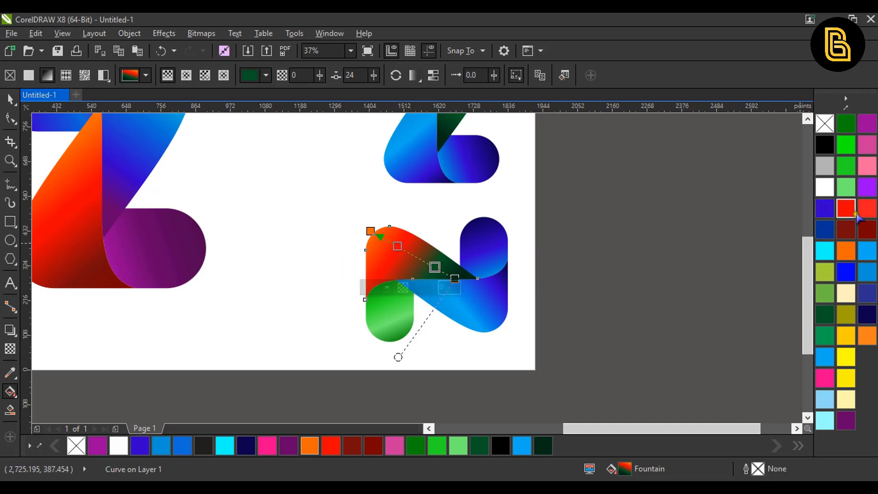
left_click(851, 233)
left_click(455, 279)
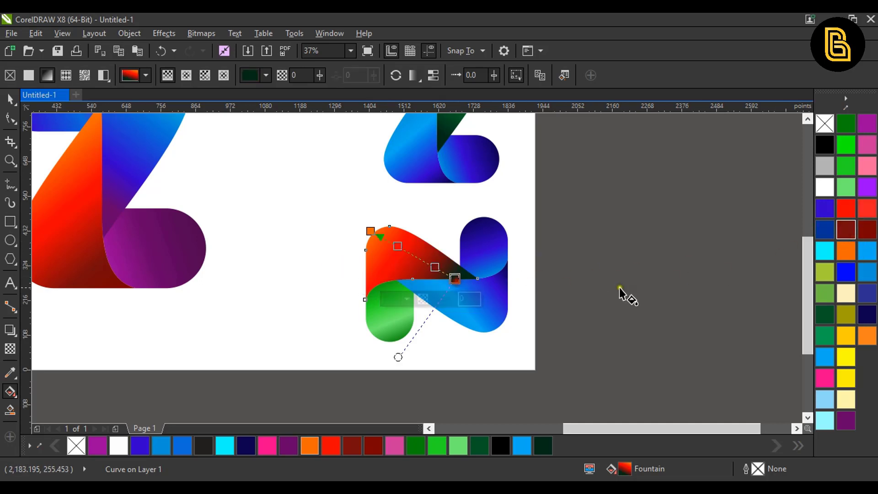
left_click(866, 230)
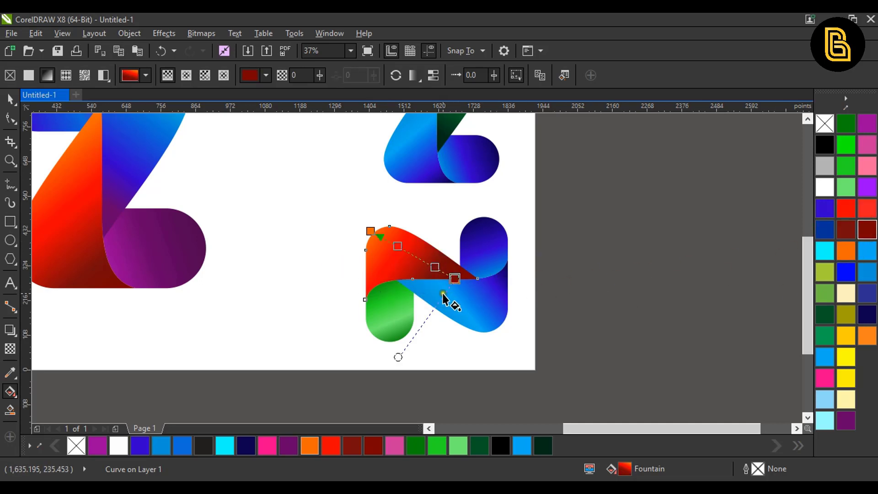
left_click(476, 251)
Step: Recolour the two middle gradient stops of the rotated logo's green capsule, the lower one orange and the upper one yellow
left_click(396, 313)
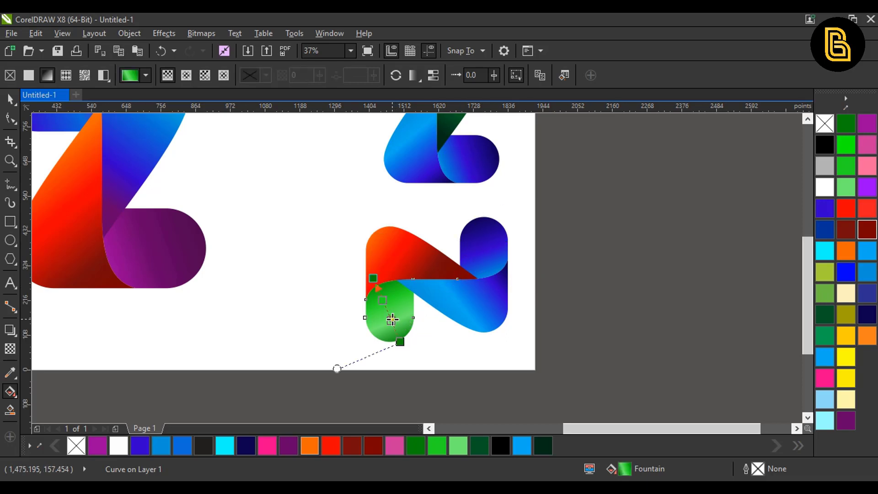
left_click(391, 320)
left_click(851, 255)
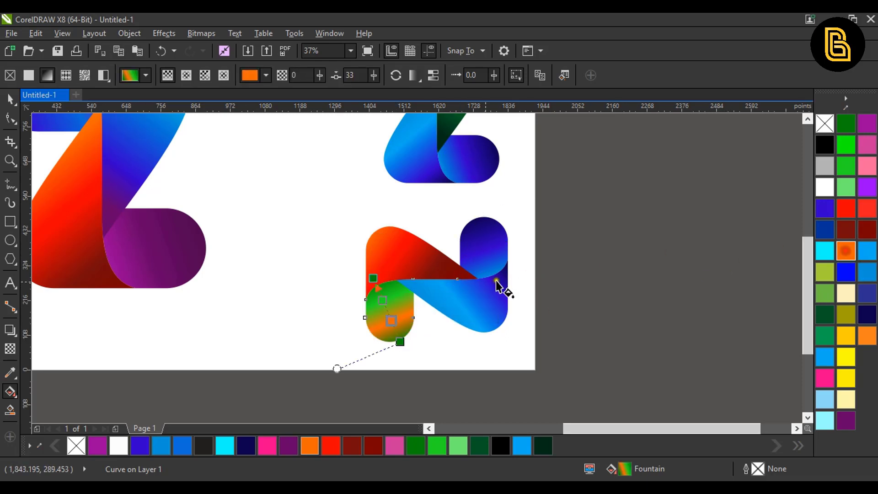
left_click(382, 300)
left_click(849, 356)
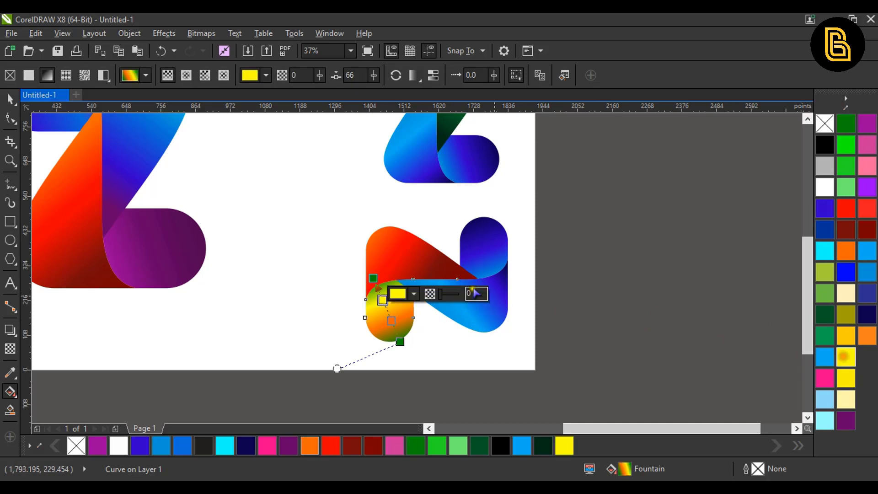
Step: Set the same capsule's upper gradient end to bright red and its lower end to dark brownish red
left_click(375, 278)
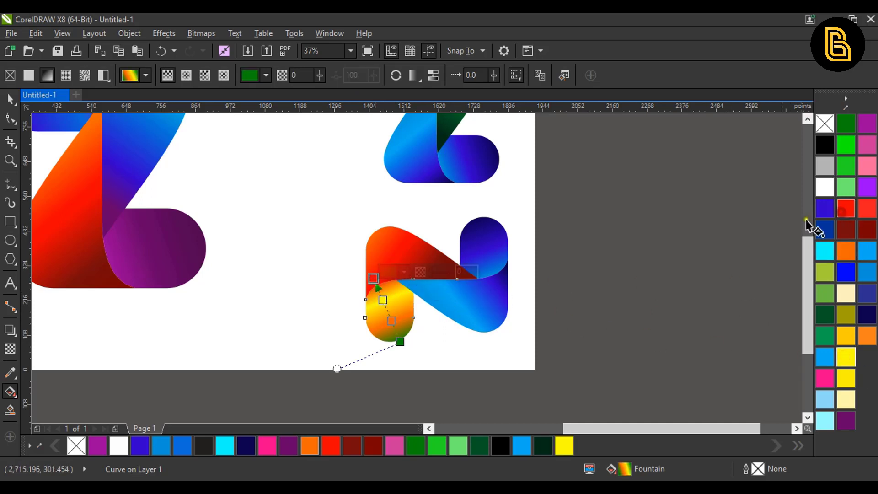
left_click(845, 208)
left_click(400, 341)
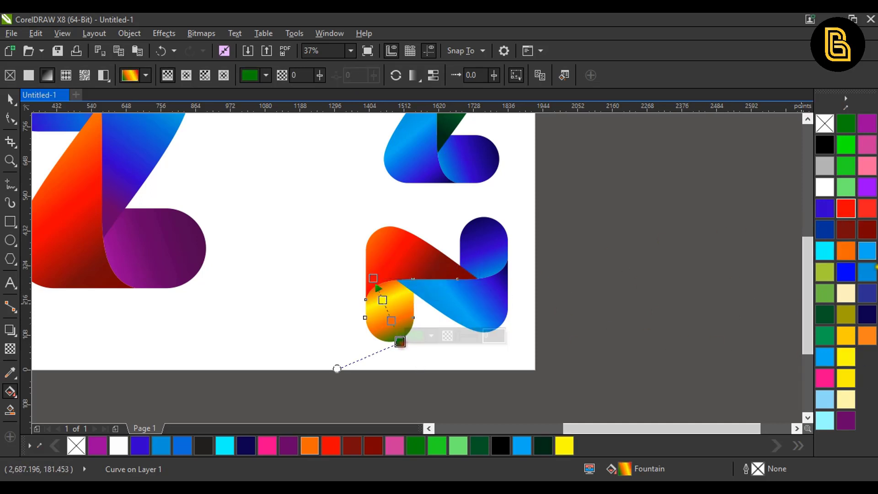
left_click(846, 229)
left_click(571, 278)
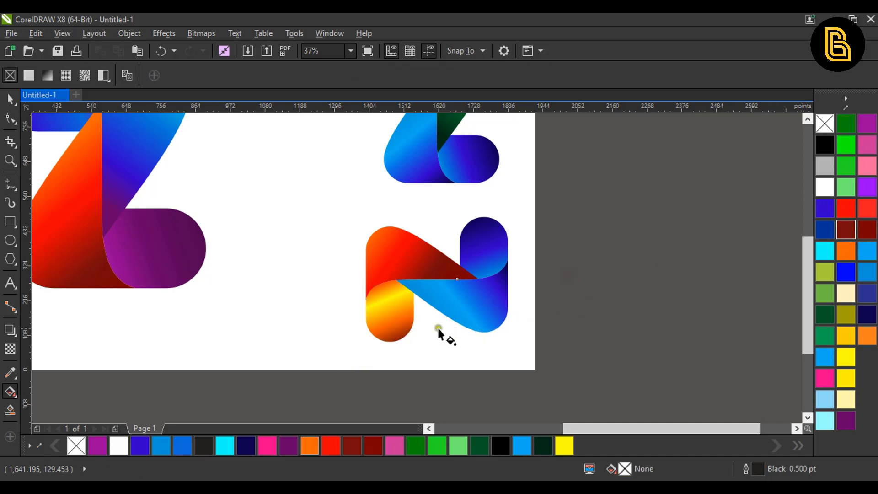
Step: Extend the light blue end of the navy capsule's gradient beyond the capsule's lower edge on the rotated logo
left_click(469, 305)
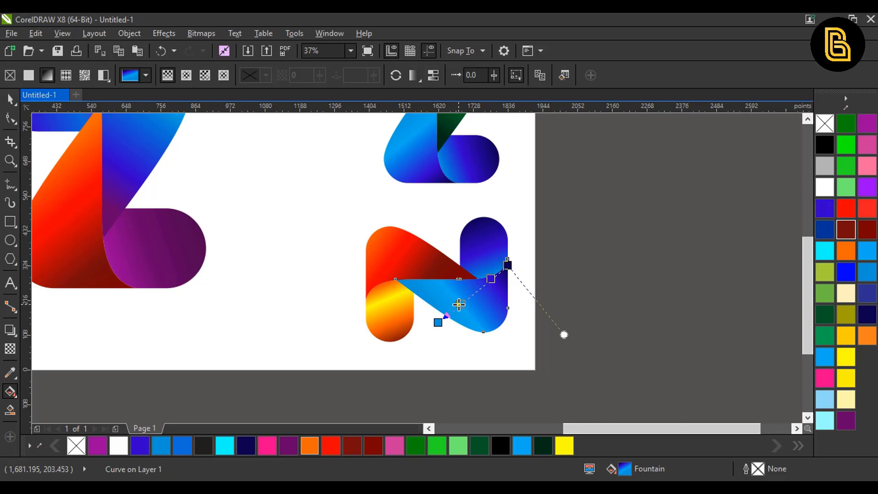
left_click(493, 255)
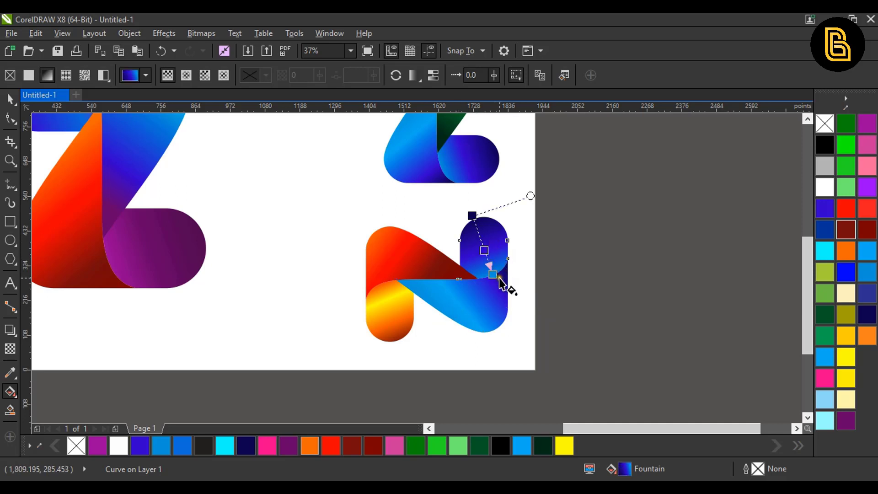
left_click_drag(493, 274, 507, 301)
left_click(561, 262)
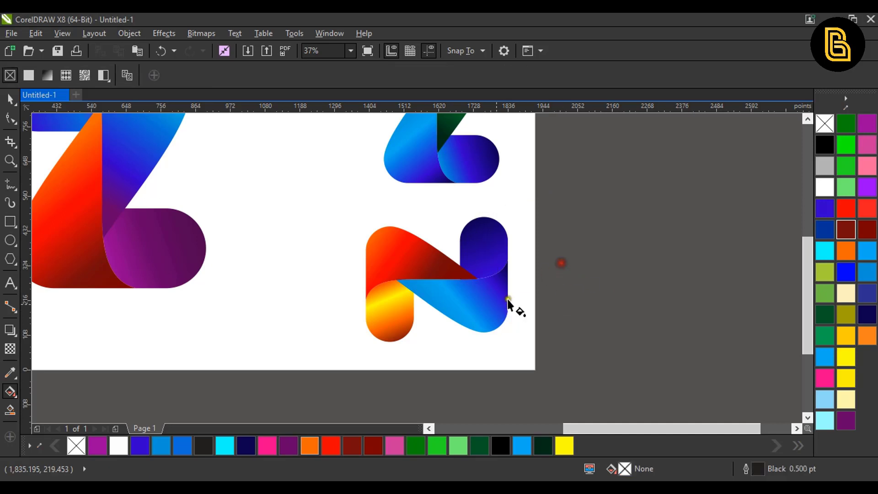
Step: Redirect the blue diagonal's gradient so dark navy starts at the narrow tip and bright blue ends at the rounded lower corner
left_click(474, 305)
mouse_move(420, 296)
left_mouse_down()
mouse_move(538, 264)
mouse_move(518, 268)
mouse_move(511, 302)
left_mouse_up()
mouse_move(442, 266)
left_mouse_down()
mouse_move(482, 296)
mouse_move(503, 331)
left_mouse_up()
left_click(542, 275)
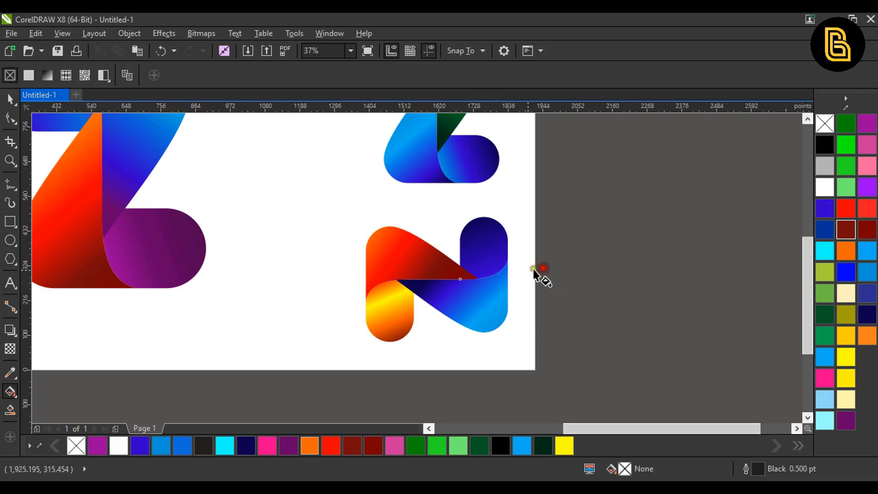
left_click(7, 103)
scroll(658, 239, "down", 3)
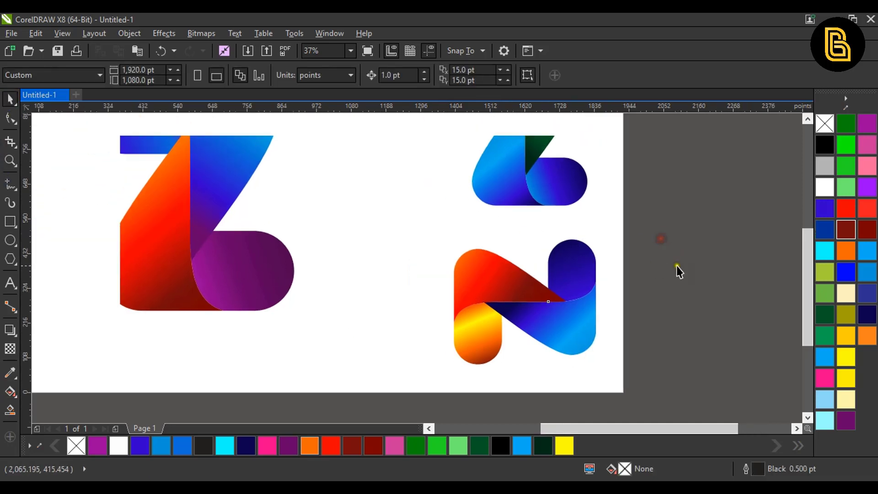
left_click_drag(679, 373, 505, 149)
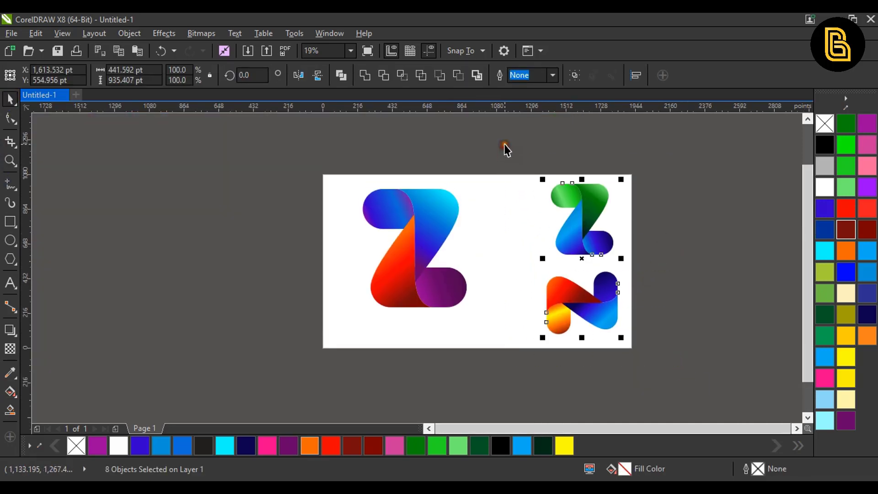
left_click(500, 186)
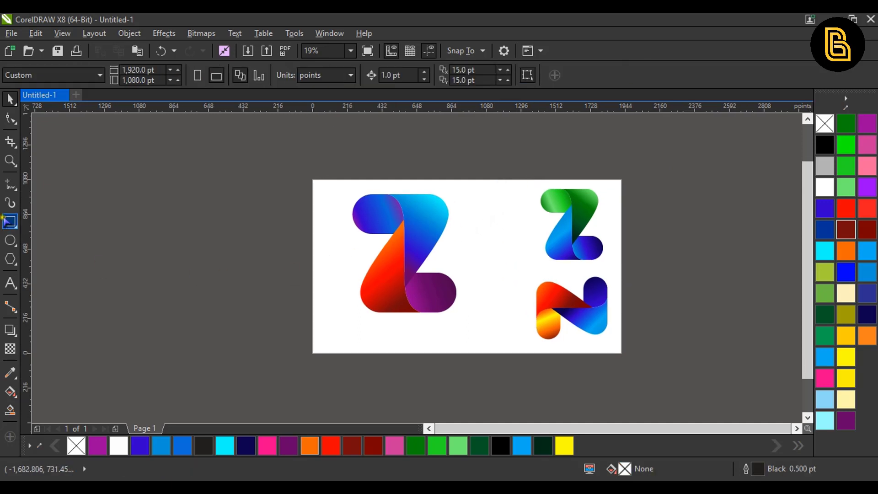
Step: Draw a flat ellipse about 772 by 91 pt below the large logo, filled dark red #730B0B without an outline
left_click(10, 240)
scroll(404, 342, "up", 3)
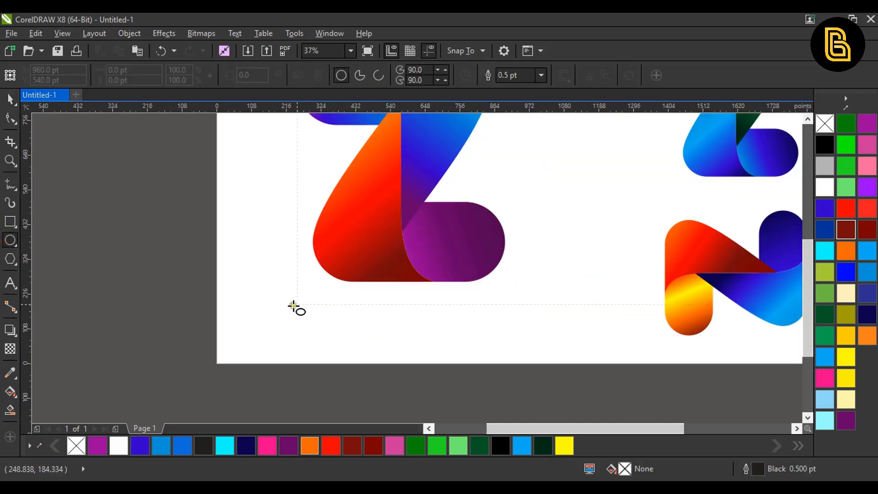
left_click_drag(293, 305, 549, 337)
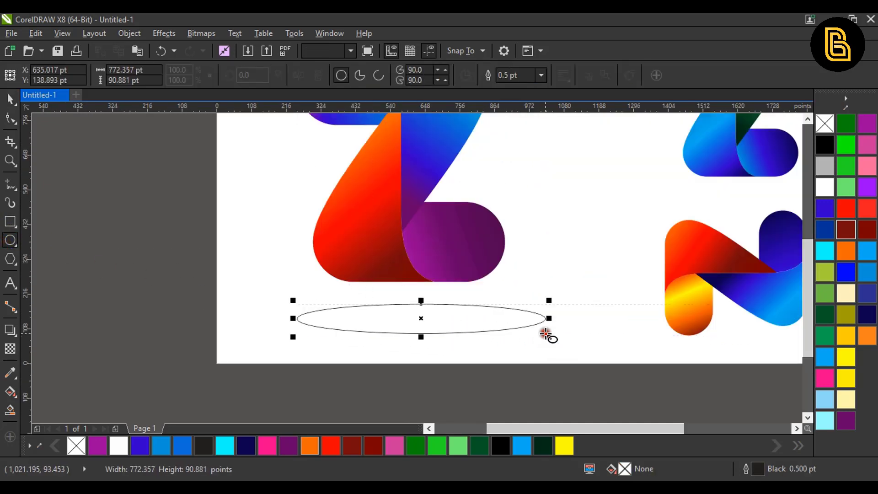
left_click(846, 229)
right_click(825, 123)
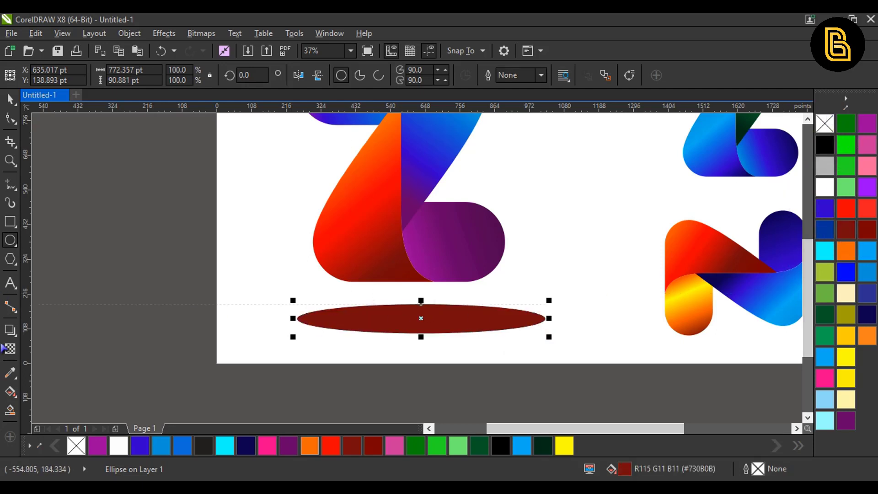
Step: Give the ellipse an elliptical fountain fill with dark red at the centre and a white outer end at 100% transparency
left_click(10, 393)
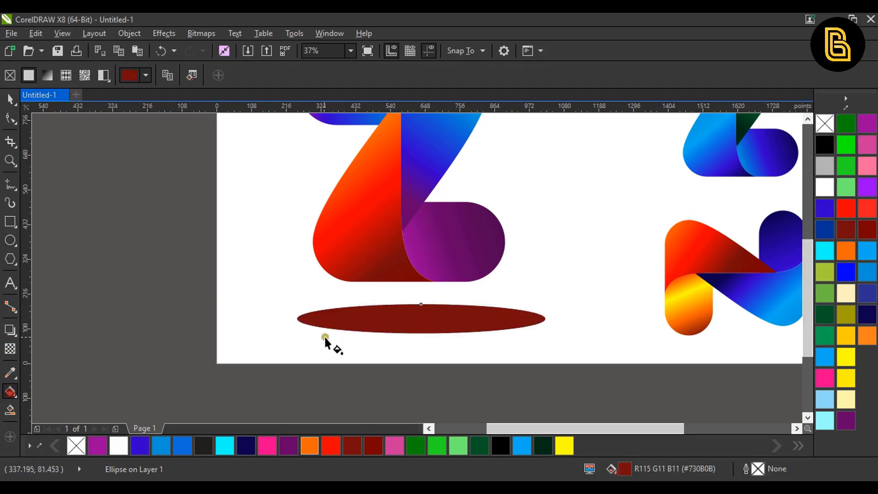
left_click_drag(299, 319, 544, 319)
left_click(185, 76)
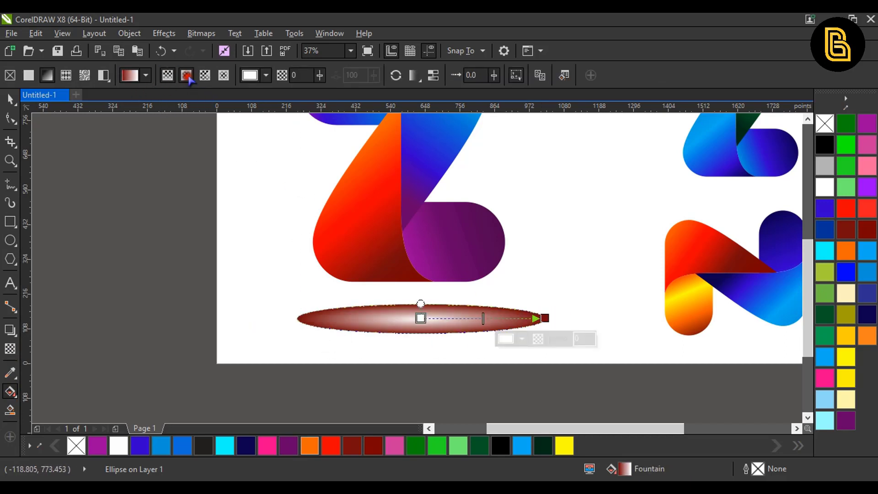
left_click(395, 76)
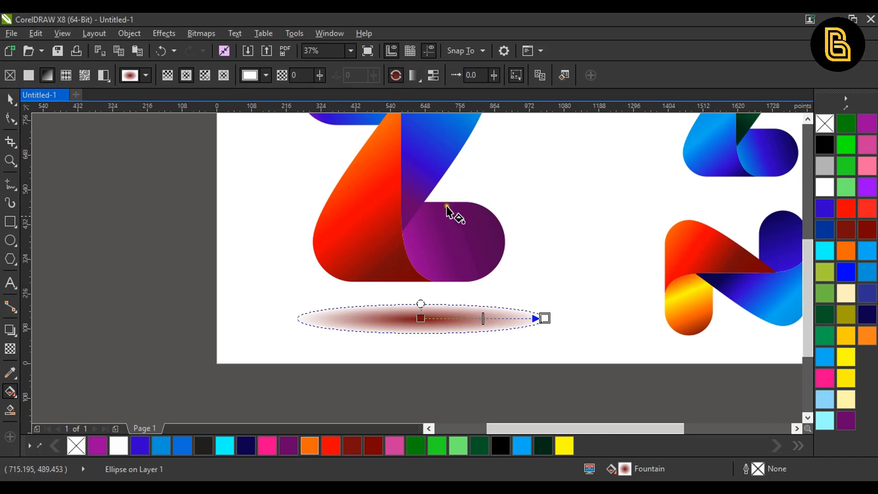
left_click(544, 318)
left_click_drag(552, 348, 582, 359)
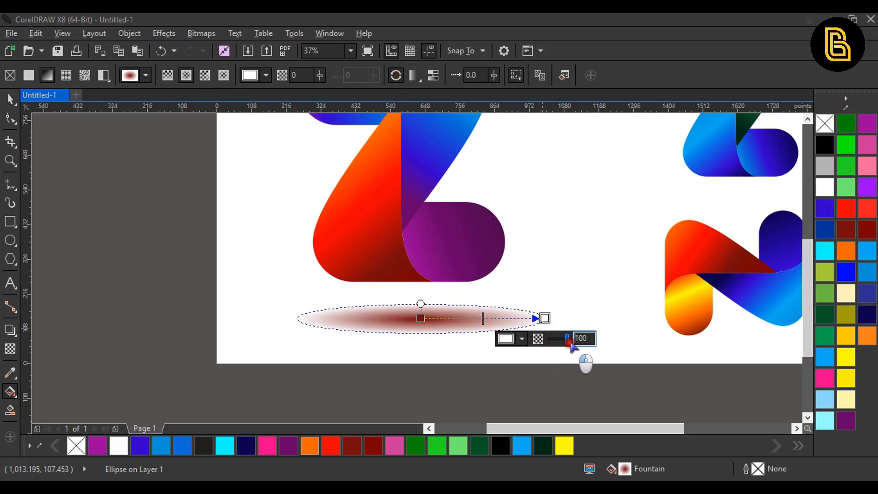
left_click(557, 277)
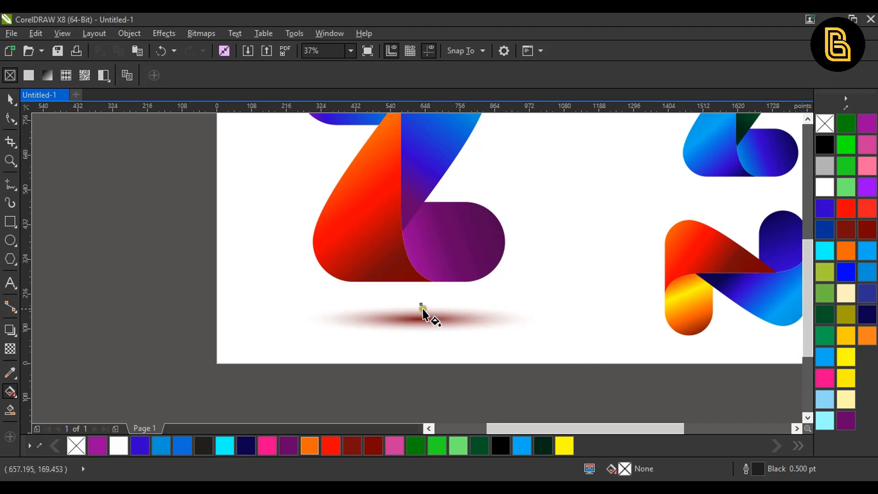
Step: Enlarge the shadow ellipse to about 940 by 111 pt and move it up close beneath the large logo
key("space")
left_click(442, 314)
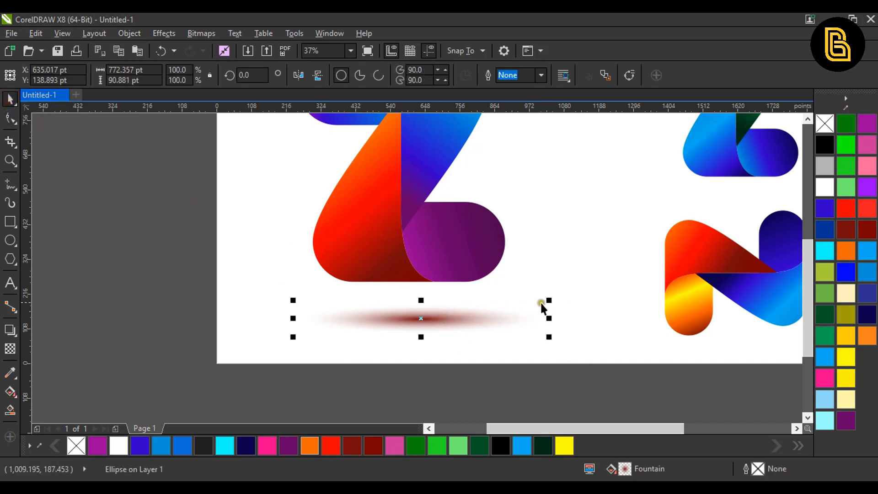
mouse_move(549, 300)
left_mouse_down()
mouse_move(561, 293)
mouse_move(555, 288)
left_mouse_up()
left_click_drag(455, 309, 455, 297)
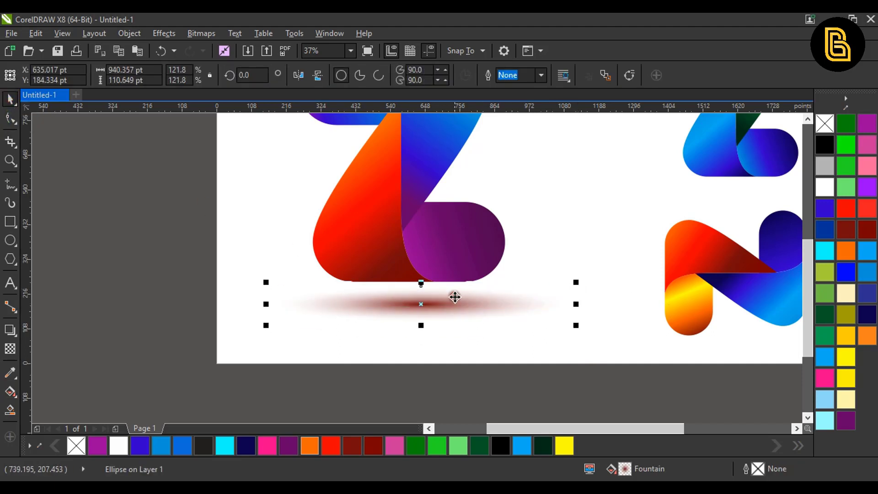
Step: Cover the shadow's lower half with an outline-free white rectangle about 1086 by 127 pt, at 50% uniform transparency
left_click(10, 222)
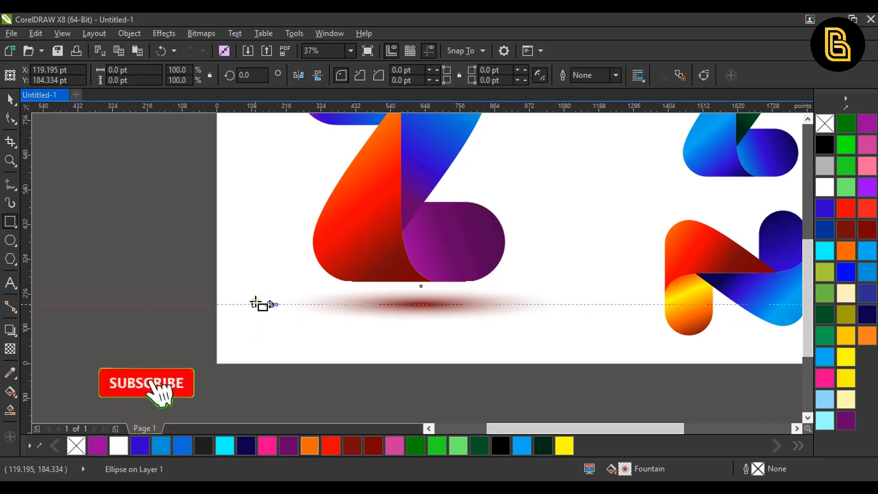
left_click_drag(255, 304, 604, 344)
left_click(824, 187)
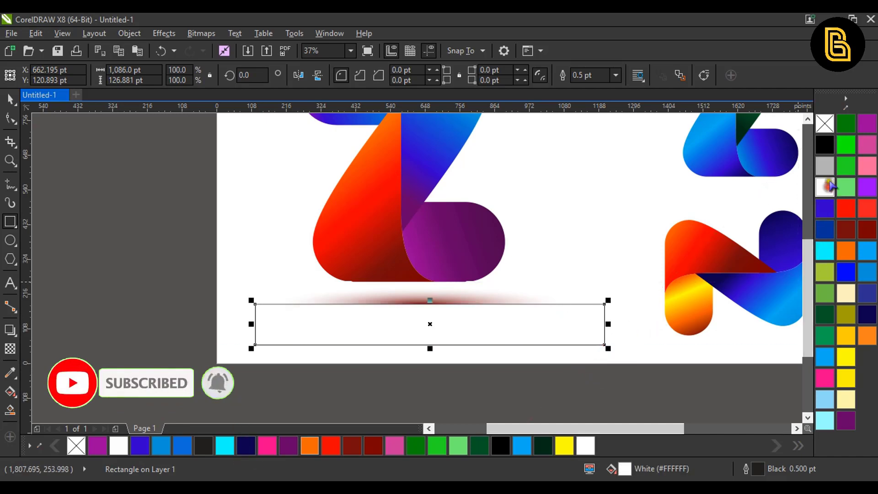
right_click(824, 124)
left_click(11, 348)
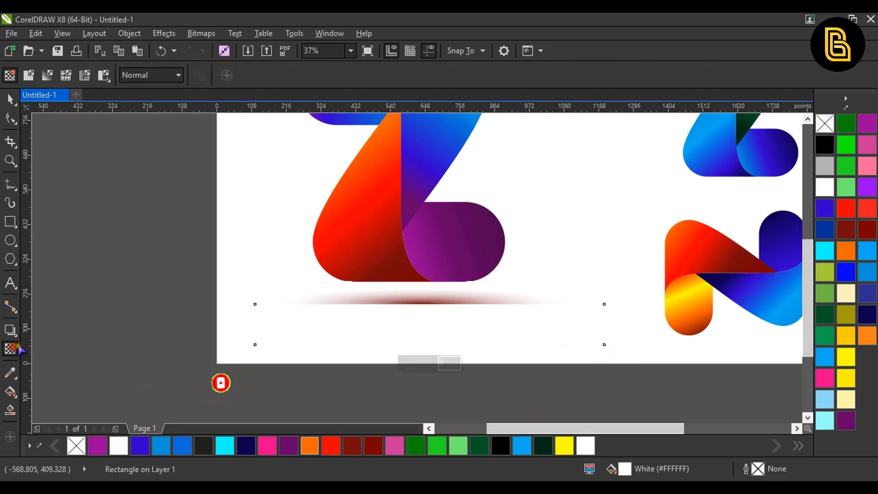
left_click(29, 76)
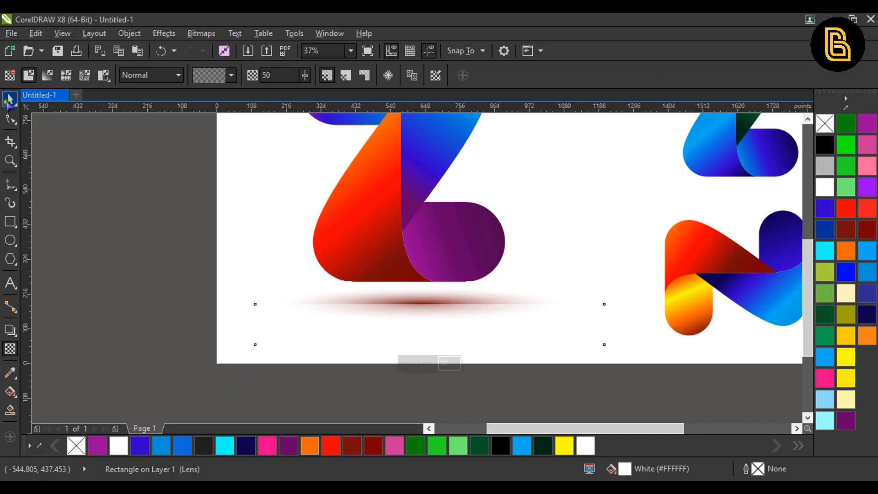
Step: Align the white rectangle and the shadow ellipse so their centres share one vertical line
left_click(9, 98)
left_click_drag(100, 248, 632, 388)
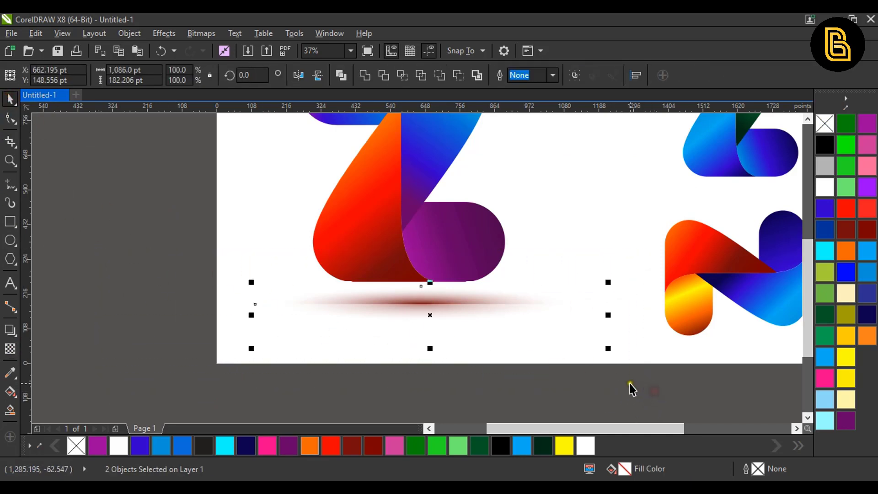
key("c")
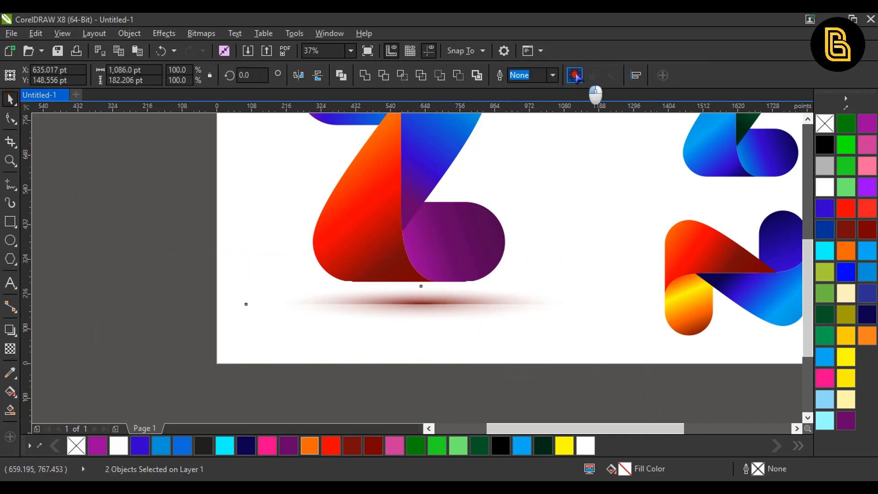
Step: Group the shadow ellipse with its white cover rectangle and shift the group about 22 pt left beneath the large logo
left_click(575, 75)
left_click(451, 408)
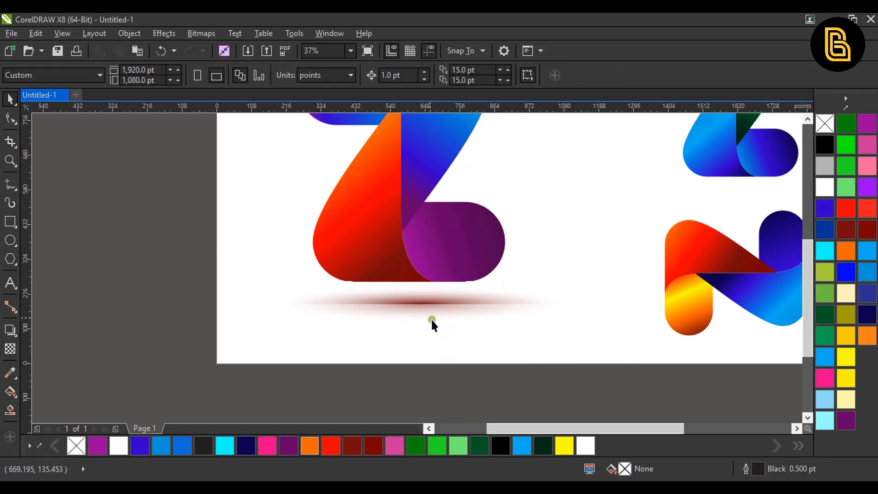
left_click_drag(428, 310, 422, 310)
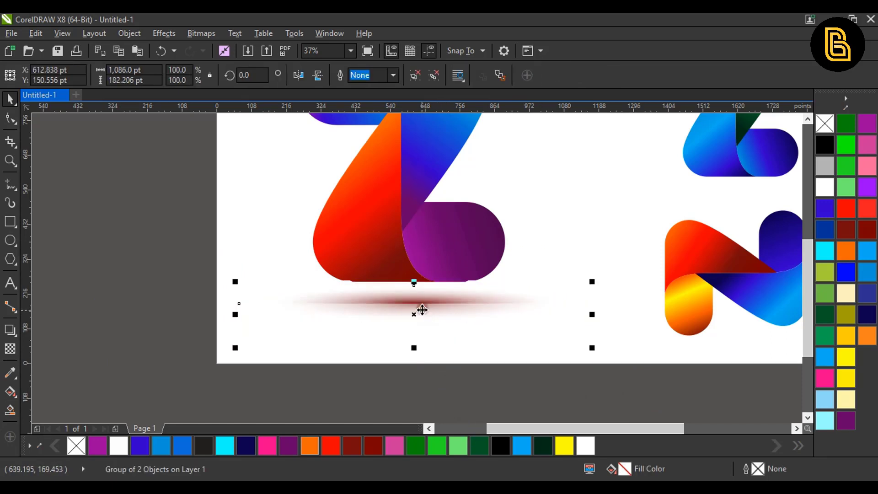
Step: Copy the shadow group at about 429 by 72 pt beneath the rotated small logo and duplicate it beneath the green-blue one
left_click_drag(595, 280, 382, 313)
left_click_drag(313, 333, 754, 349)
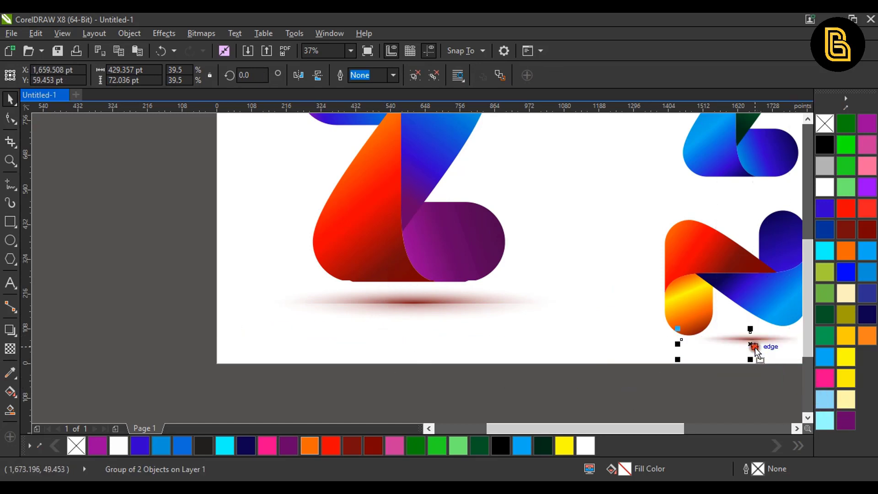
scroll(647, 333, "right", 3)
left_click_drag(645, 327, 646, 174)
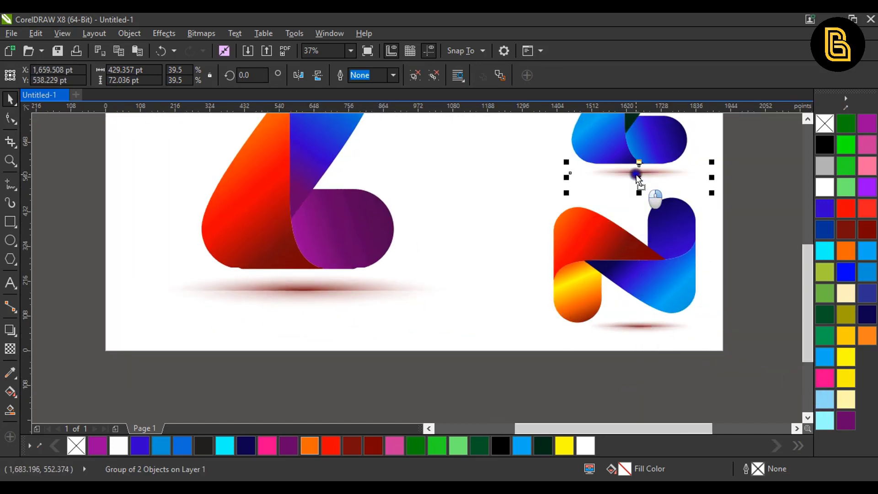
Step: Shift the green-blue logo's shadow slightly left so that it sits centred beneath the logo
scroll(647, 164, "up", 2)
left_click(658, 146, "shift")
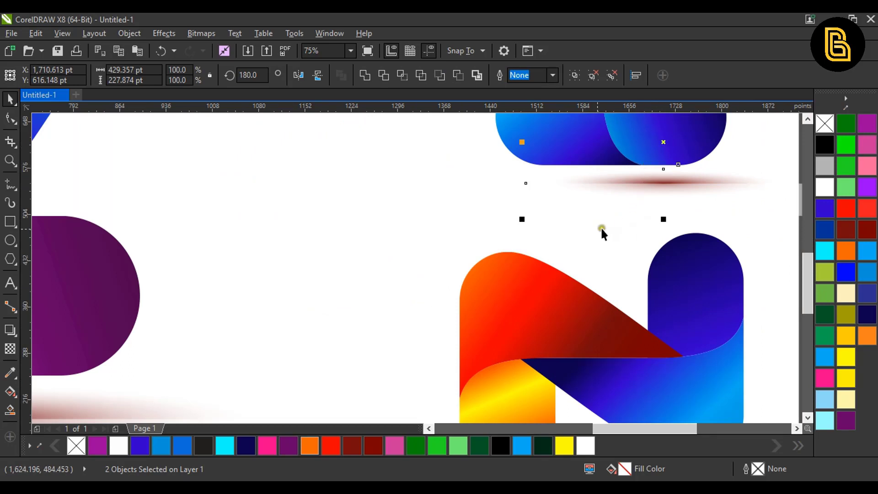
scroll(602, 230, "down", 2)
left_click(704, 250)
left_click_drag(623, 210, 597, 218)
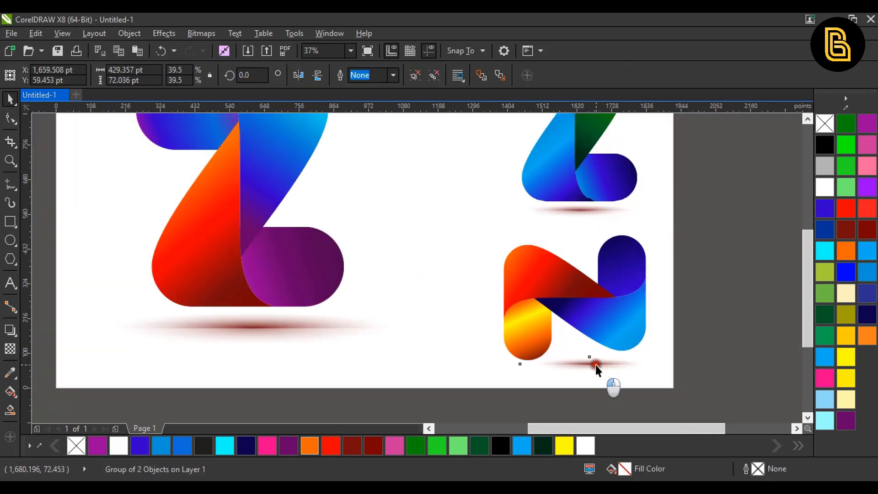
Step: Enlarge the rotated logo's shadow to about 574 by 96 pt and nudge the logo's pieces slightly up above it
mouse_move(595, 364)
left_mouse_down()
mouse_move(589, 368)
mouse_move(596, 366)
left_mouse_up()
left_click_drag(648, 384, 668, 384)
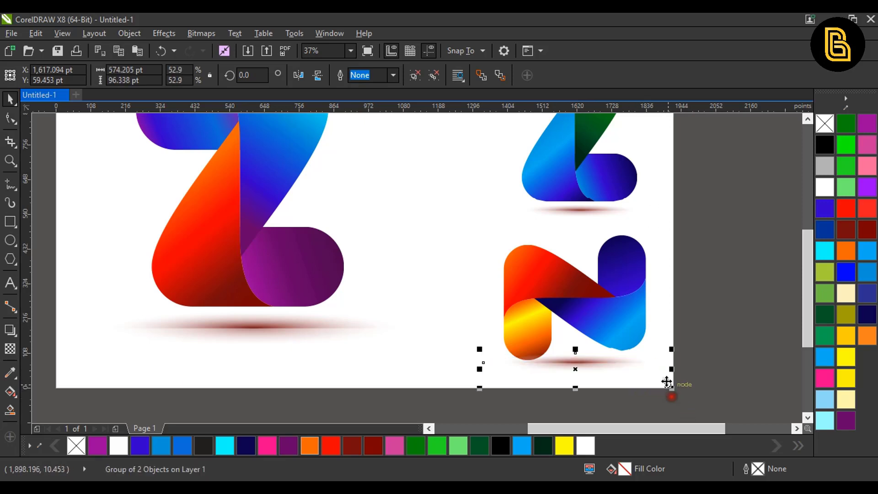
left_click(594, 309)
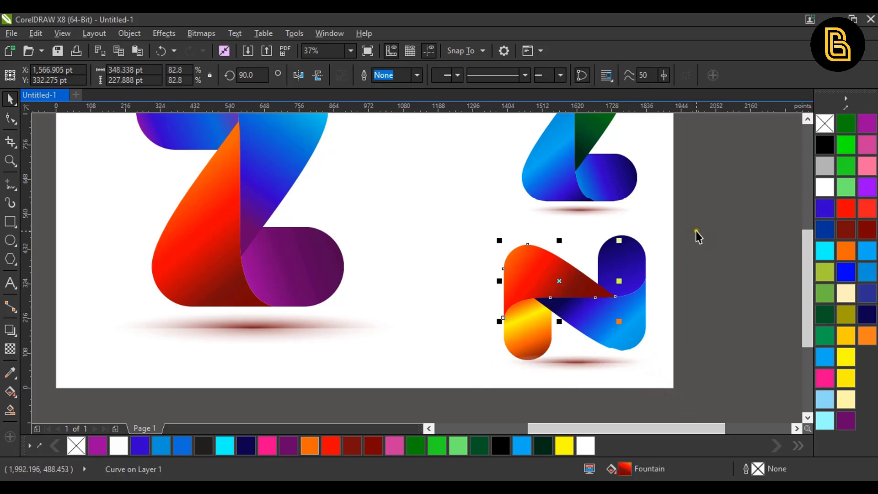
left_click_drag(696, 233, 451, 367)
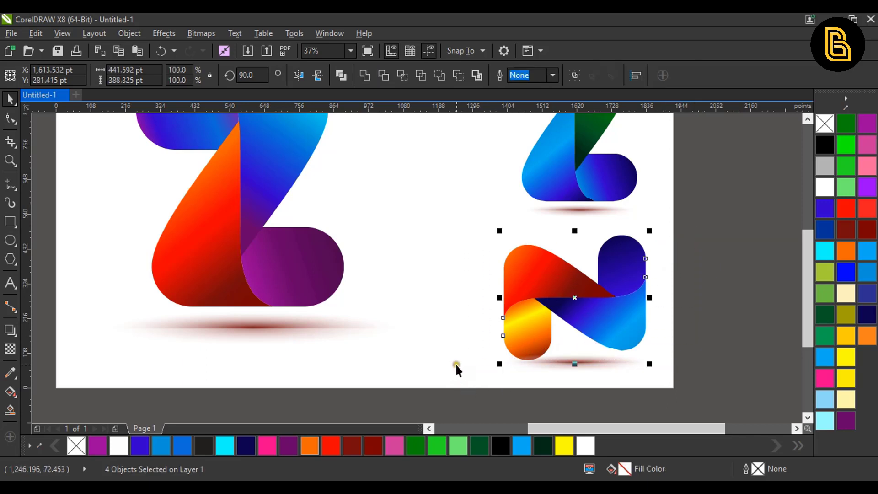
key("Up")
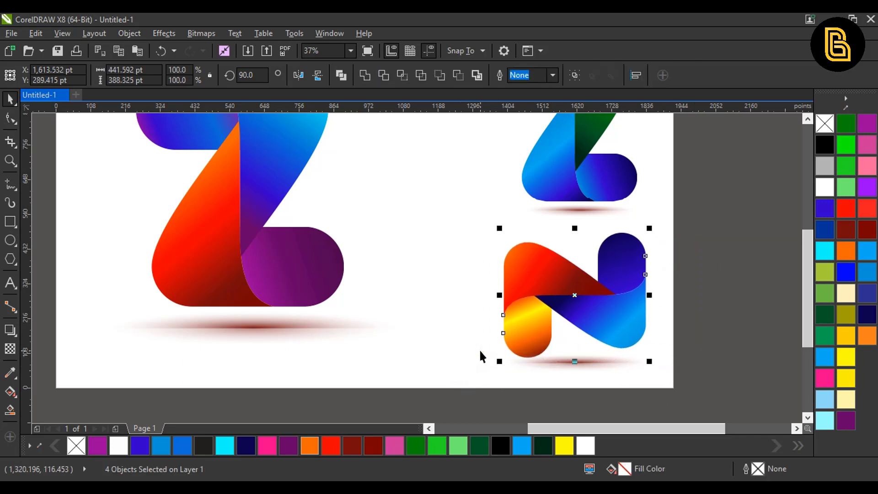
Step: Enlarge the large logo together with its shadow to about 1163 by 996 pt overall
scroll(495, 340, "down", 2)
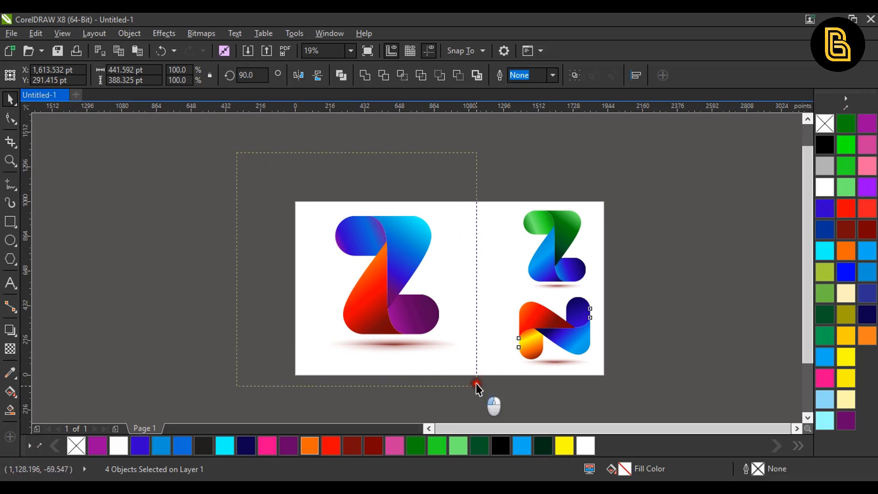
left_click_drag(239, 158, 498, 381)
left_click(431, 349, "shift")
key("Escape")
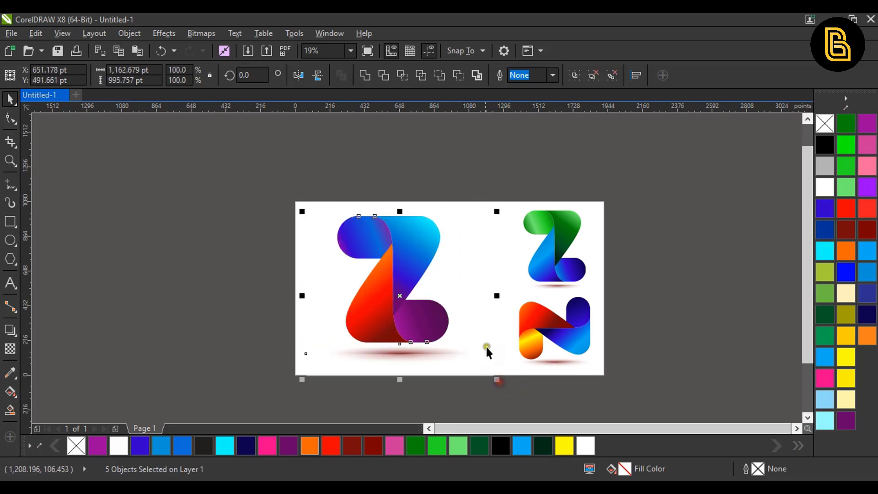
Step: Move both small logos with their shadows left, farther from the page's right edge
left_click(475, 179)
left_click_drag(260, 170, 636, 409)
left_click(645, 335)
left_click_drag(472, 171, 615, 386)
left_click_drag(572, 331, 557, 331)
left_click(662, 322)
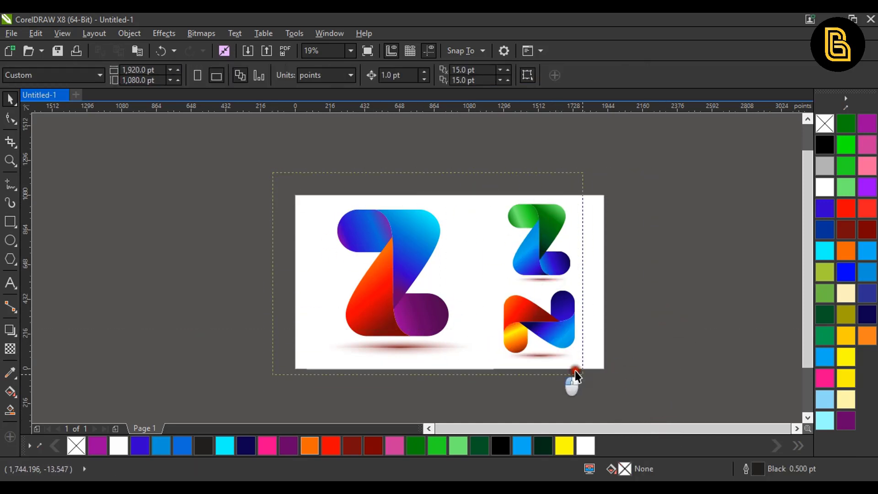
Step: Group all logos and shadows, and add a page-sized 1920 by 1080 pt white rectangle without outline behind them
left_click_drag(575, 370, 597, 405)
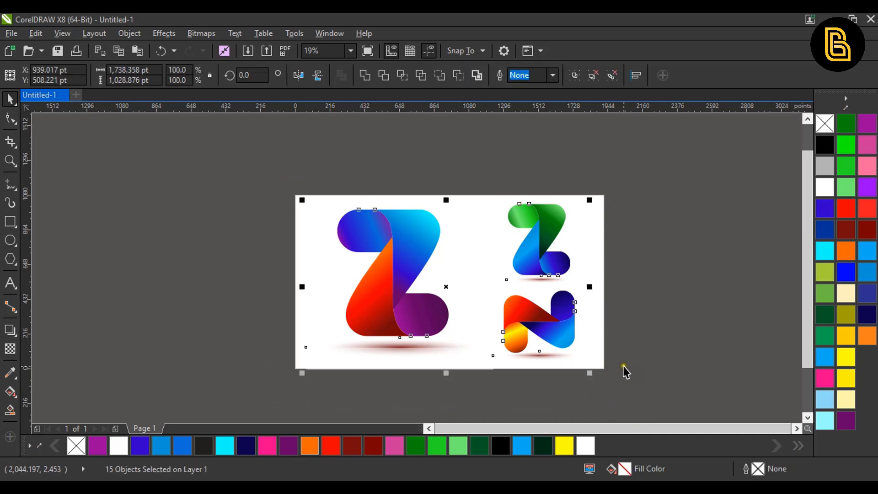
key("ctrl+g")
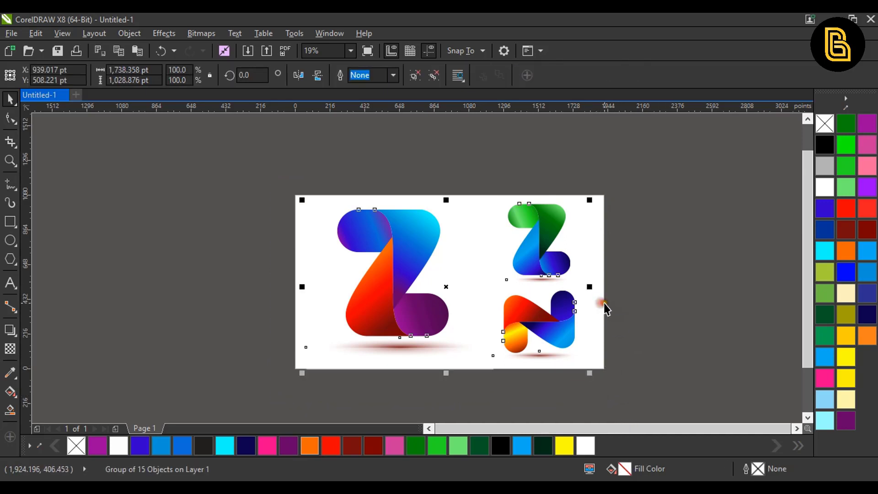
double_click(7, 221)
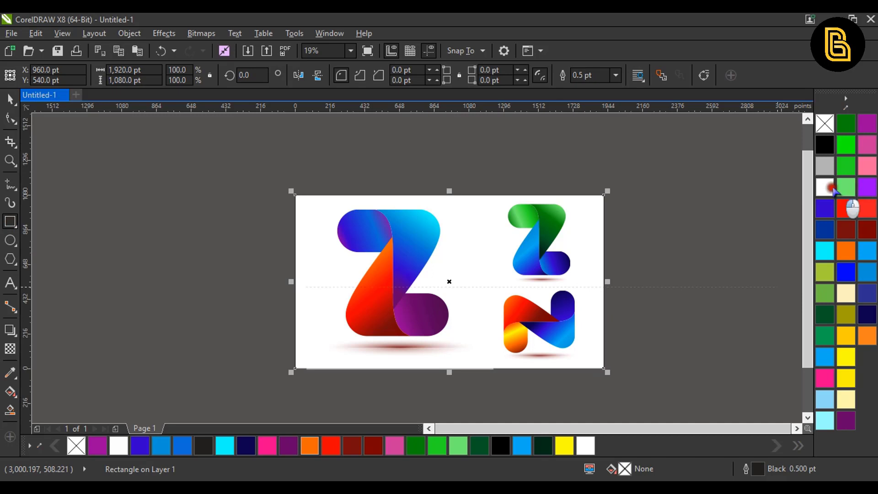
left_click(825, 186)
right_click(824, 123)
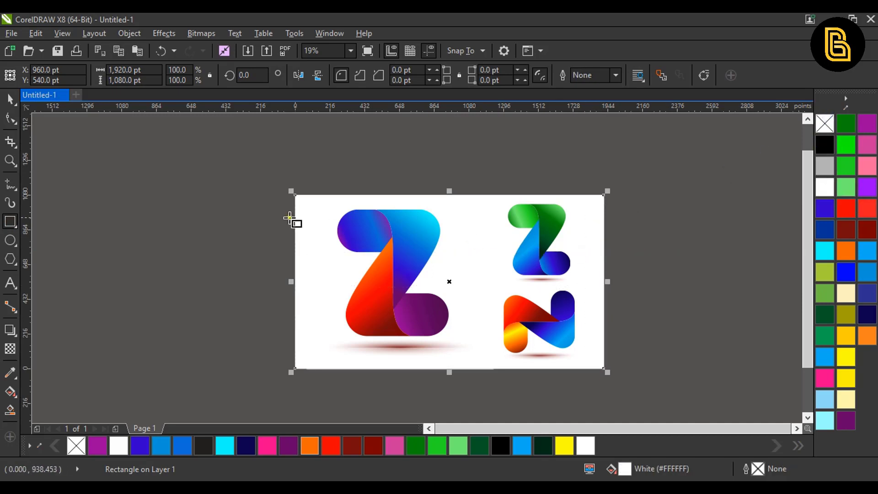
Step: Centre the logo group horizontally on the white background rectangle
left_click(10, 98)
left_click(391, 234)
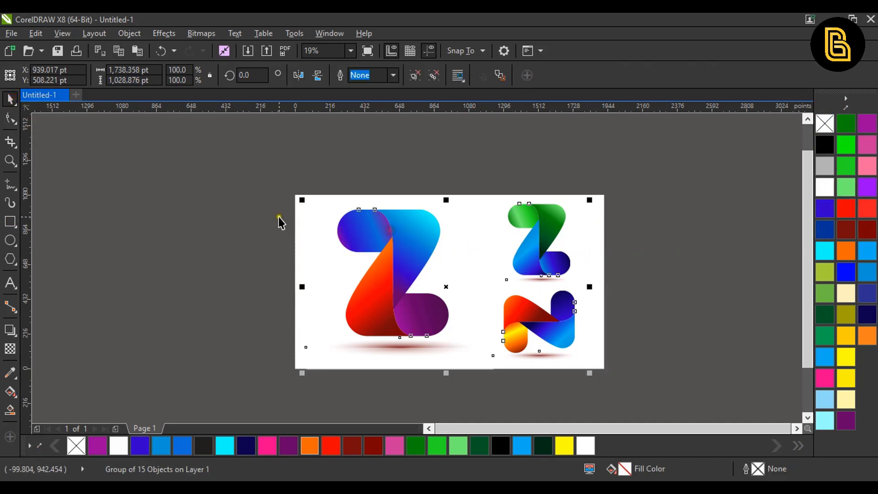
left_click(300, 213, "shift")
left_click(274, 155)
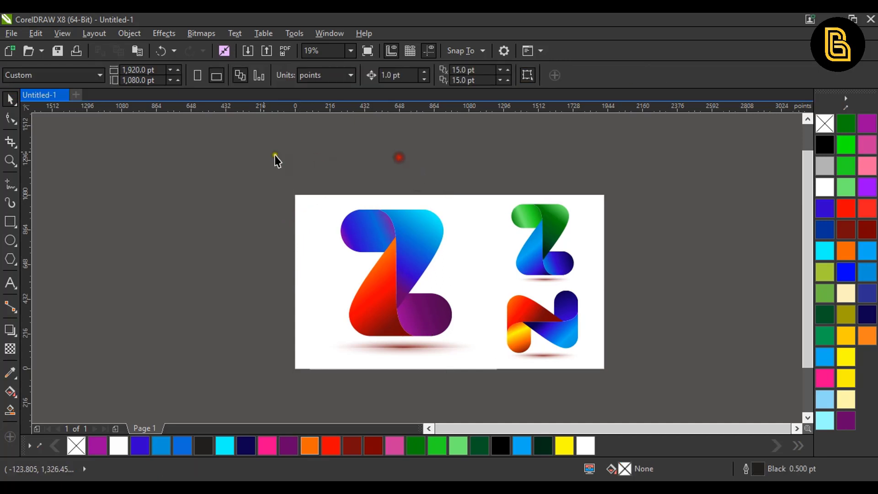
Step: Nudge the logo group about 45 pt left on the white background
left_click_drag(670, 398, 677, 402)
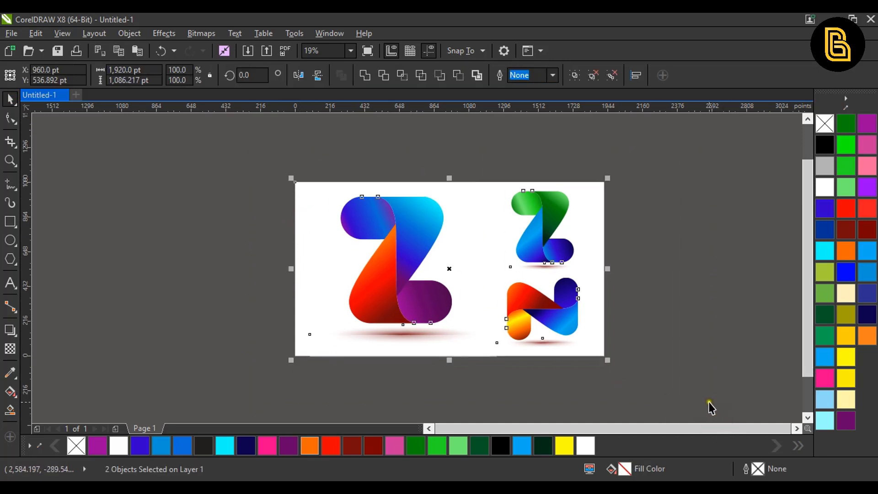
key("shift+F2")
left_click(727, 273)
left_click(572, 330)
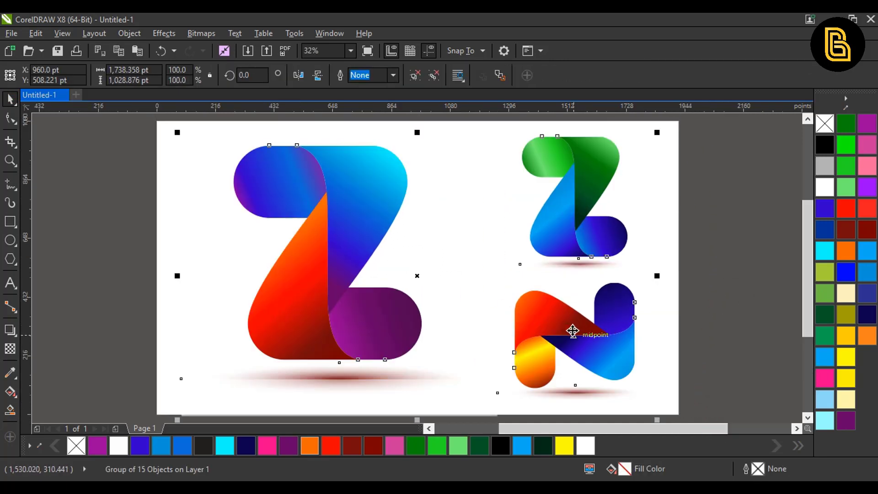
key("Left")
key("Left")
key("Left")
key("Left")
key("Left")
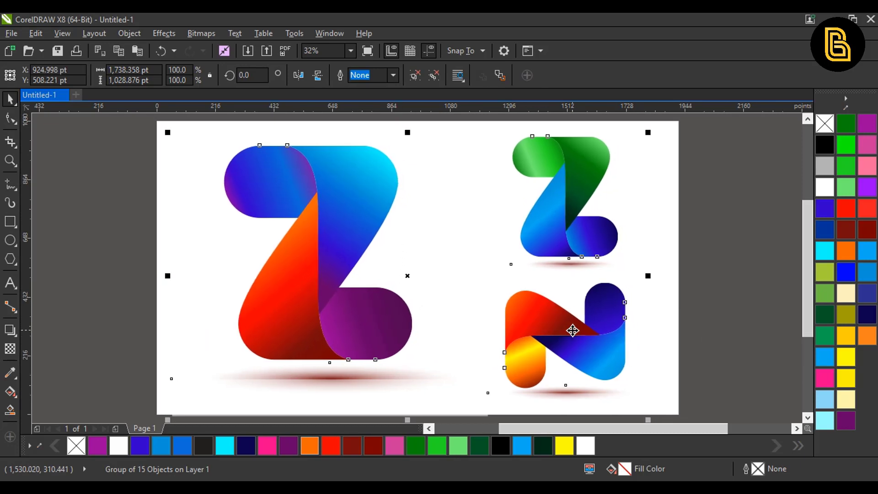
key("Left")
left_click(748, 304)
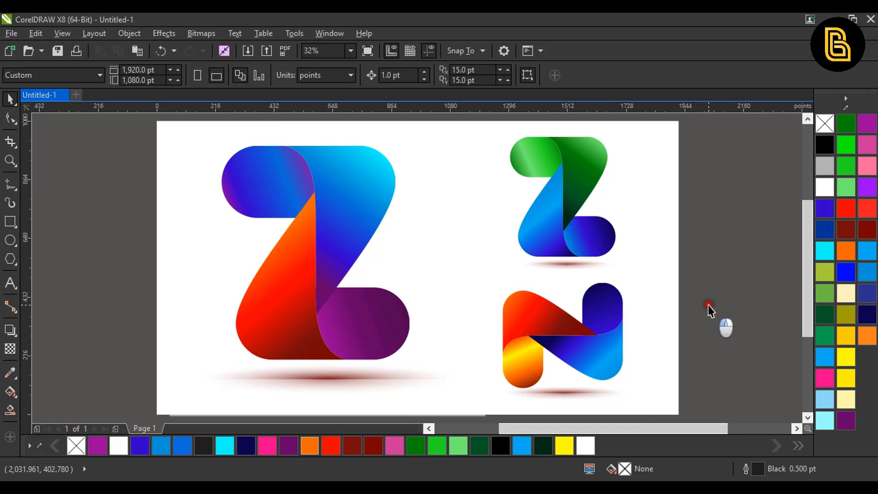
Step: Recolour the light-blue diagonal ribbon of the green Z with orange at the upper gradient end and yellow at the adjacent stop
left_click(547, 233, "ctrl")
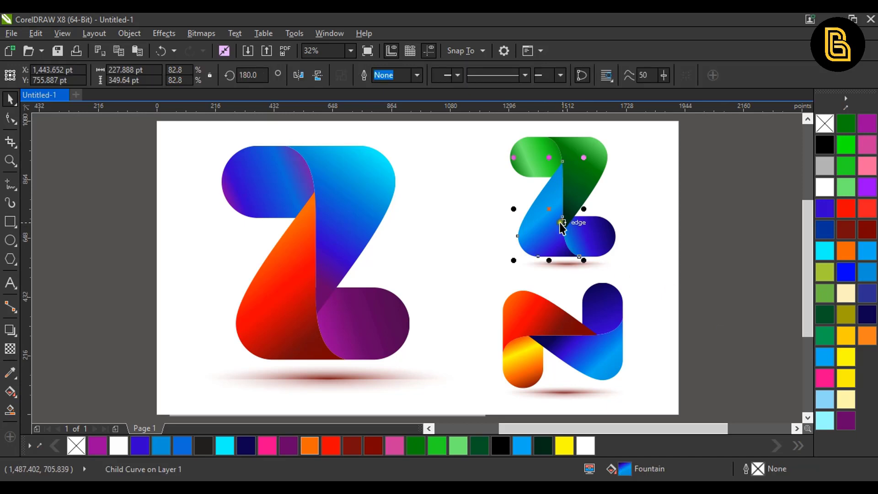
scroll(562, 224, "up", 2)
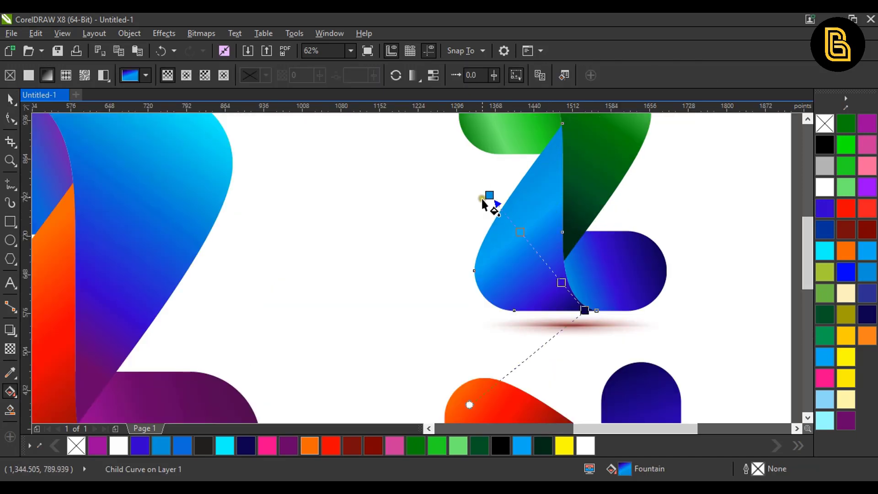
left_click(488, 194)
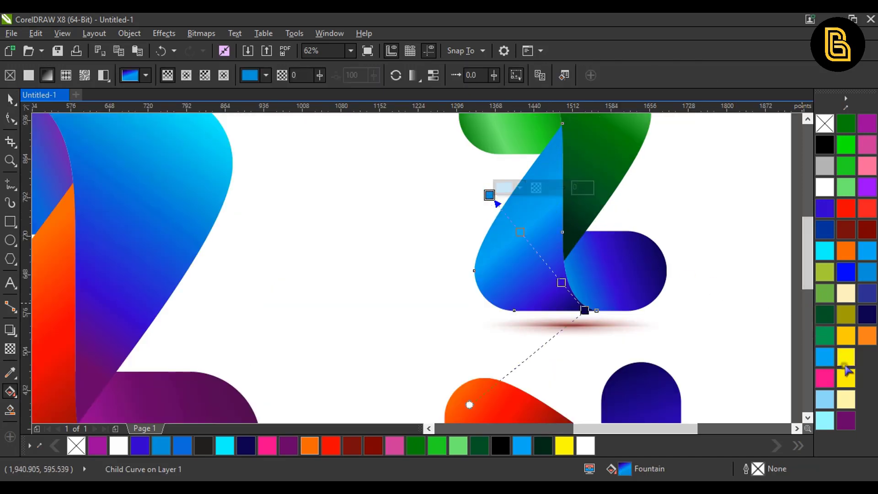
left_click(845, 365)
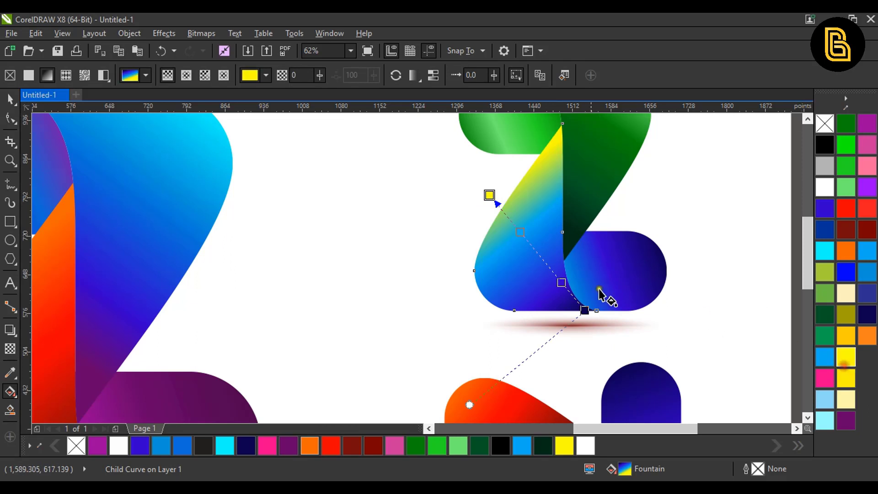
left_click(489, 194)
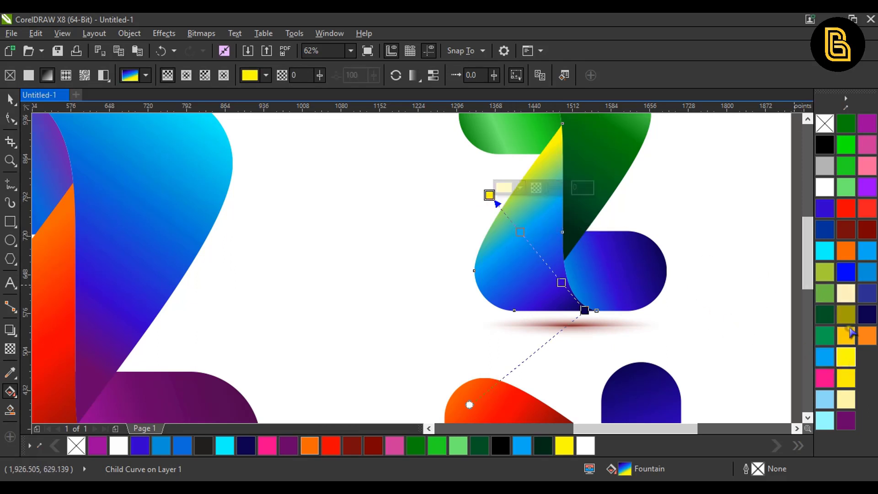
left_click(867, 335)
left_click(520, 232)
left_click(845, 357)
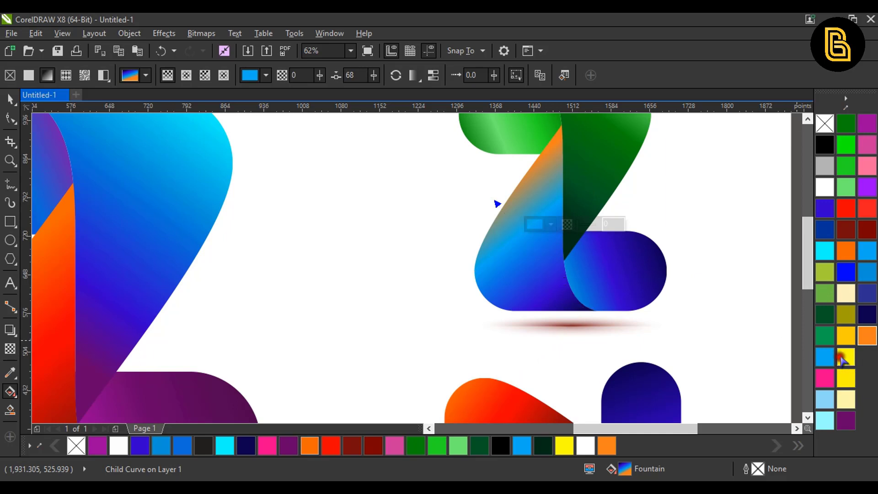
Step: Set the diagonal ribbon's lower gradient stop to red and its lower end to dark red
left_click(562, 285)
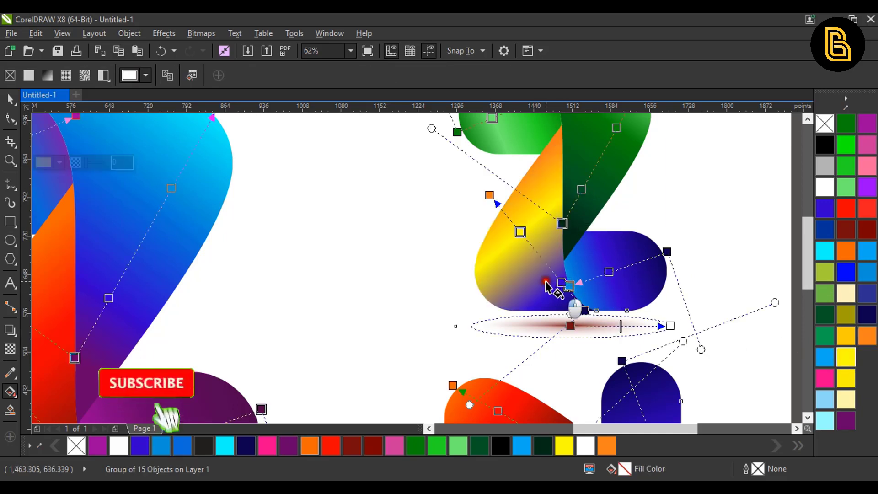
left_click(533, 288, "ctrl")
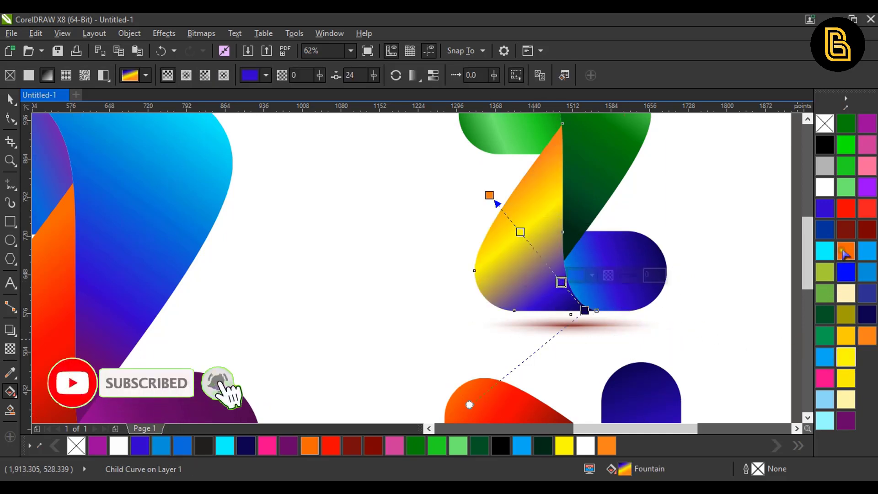
left_click(845, 208)
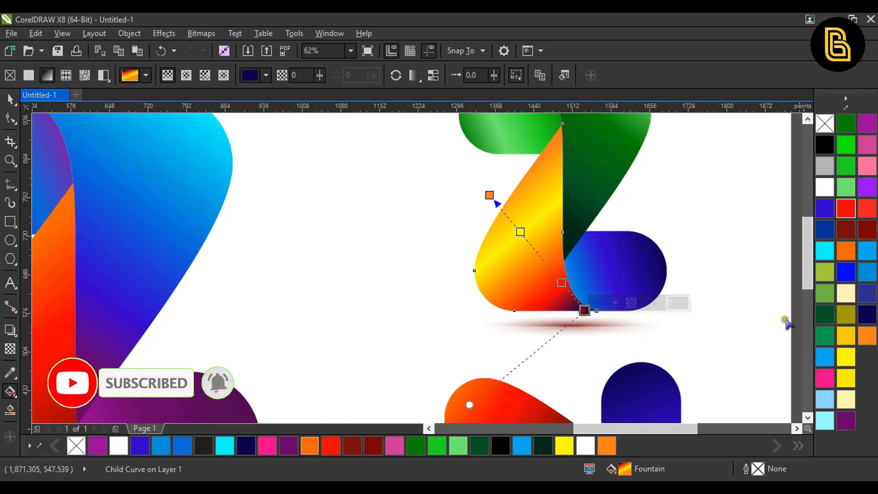
key("space")
scroll(510, 232, "down", 2)
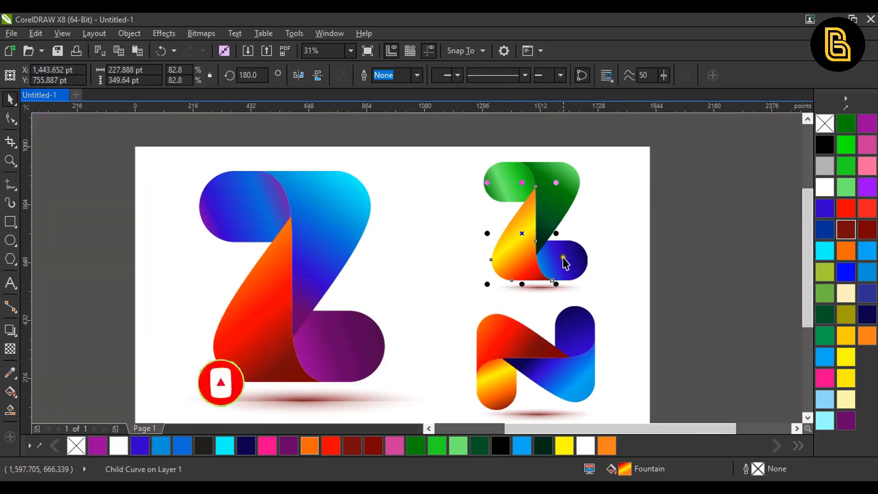
Step: Recolour the blue lower end cap of the green Z with dark red at the outer gradient end and amber at the middle stop
scroll(562, 254, "up", 2)
left_click(563, 259, "ctrl")
key("space")
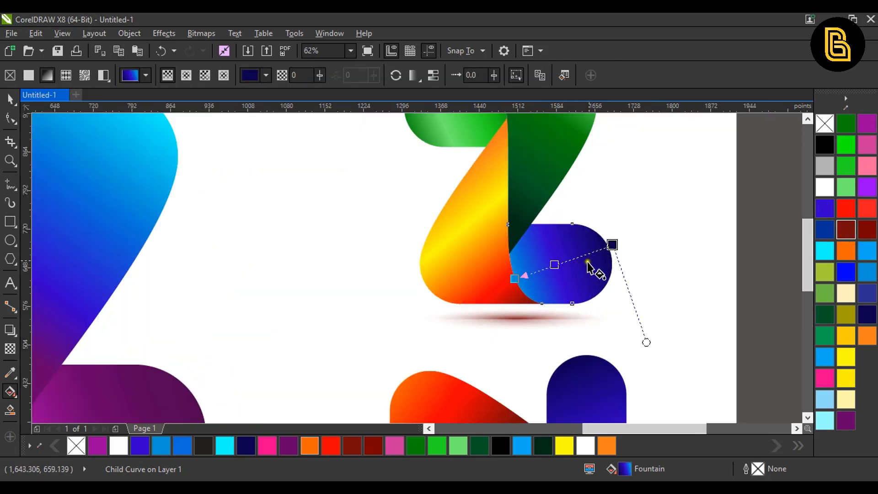
left_click(611, 245)
left_click(846, 229)
left_click(555, 265)
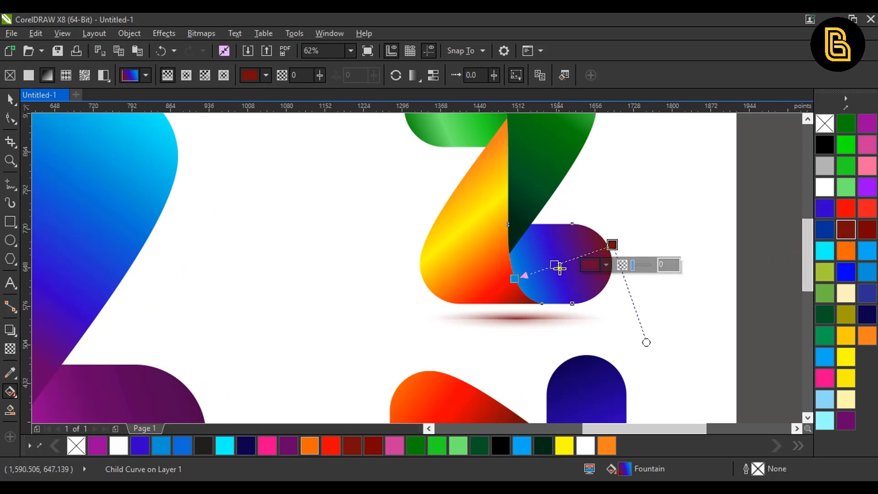
left_click(555, 265)
left_click(846, 336)
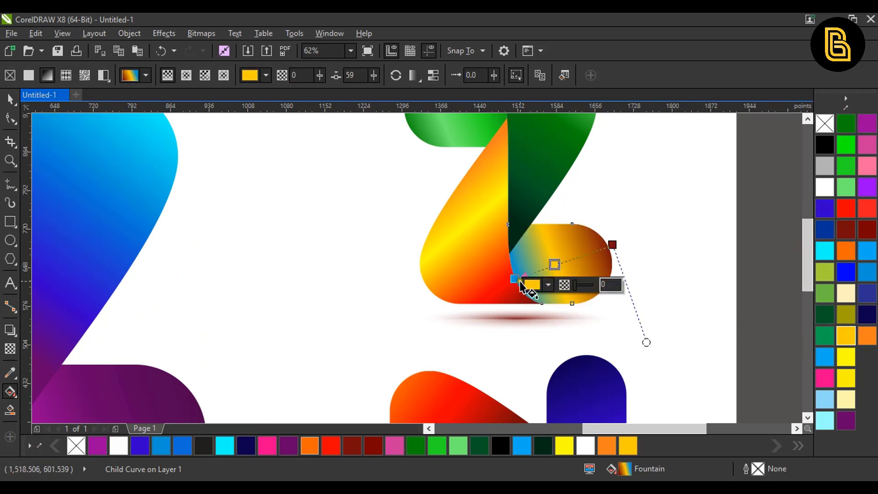
Step: Set the inner gradient end of the small Z's lower end cap to red and deselect it
left_click(515, 279)
key("space")
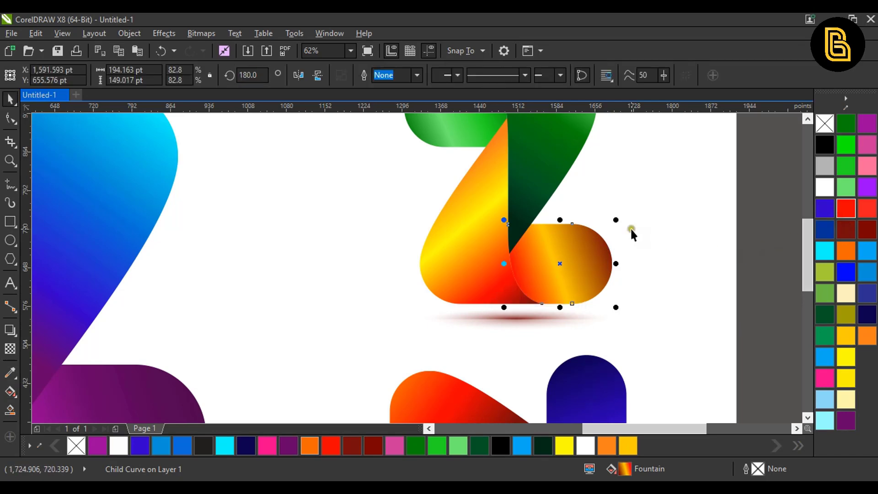
left_click(631, 229)
scroll(605, 275, "down", 1)
left_click(706, 246)
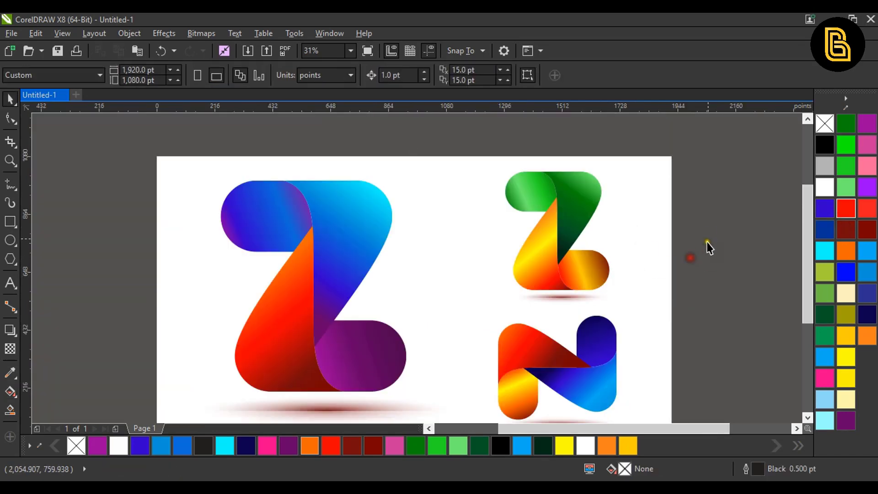
left_click(599, 284)
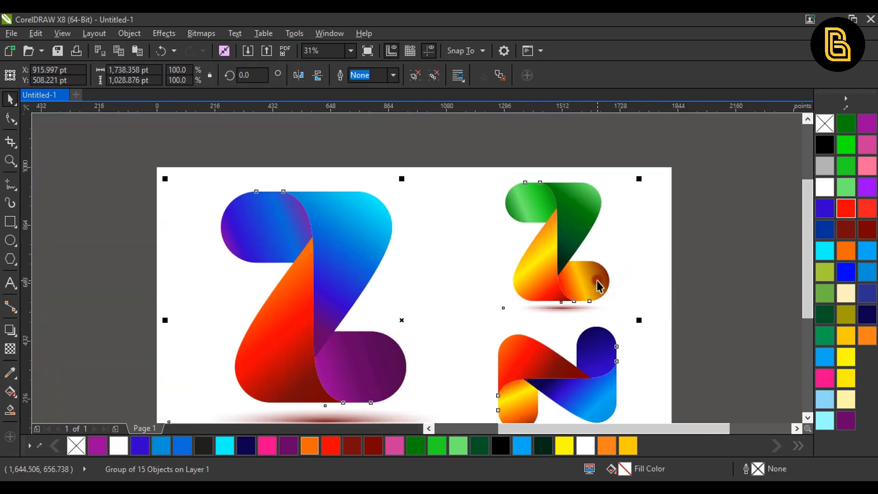
key("g")
key("space")
key("Escape")
Step: Fit the whole artwork in view, clear the selection and show the finished logos in full-screen preview
scroll(577, 226, "down", 1)
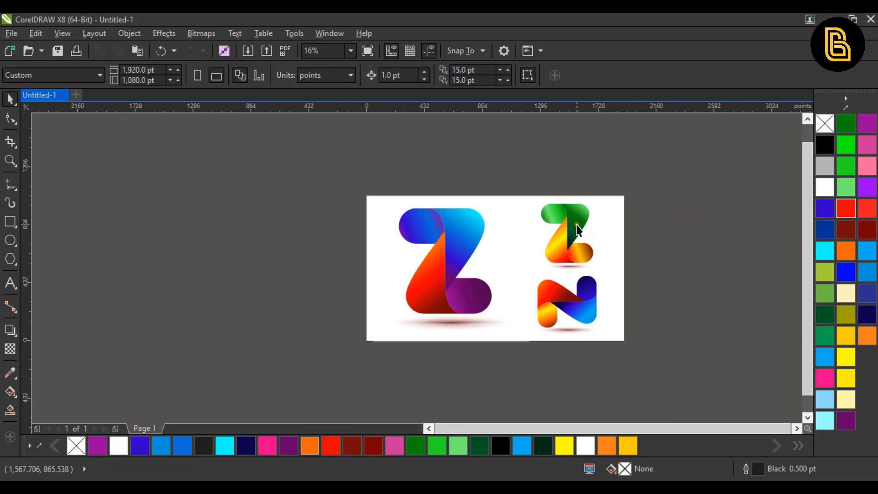
left_click_drag(666, 173, 292, 378)
key("F4")
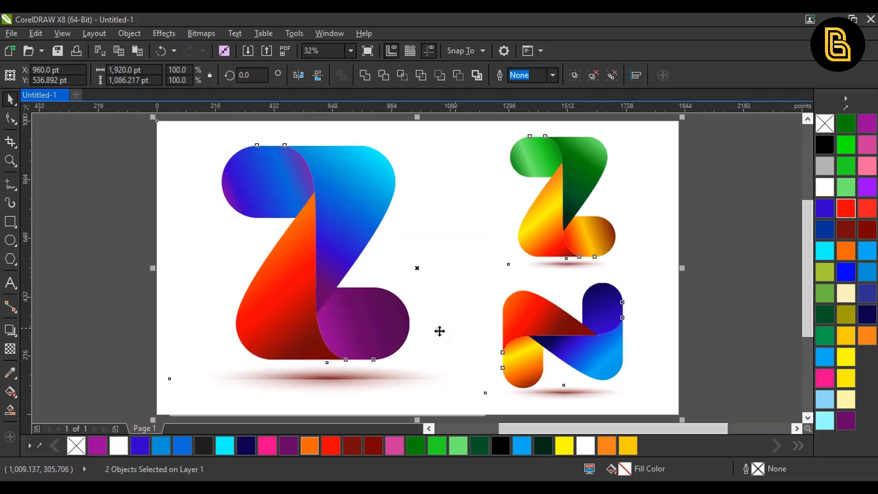
left_click(729, 222)
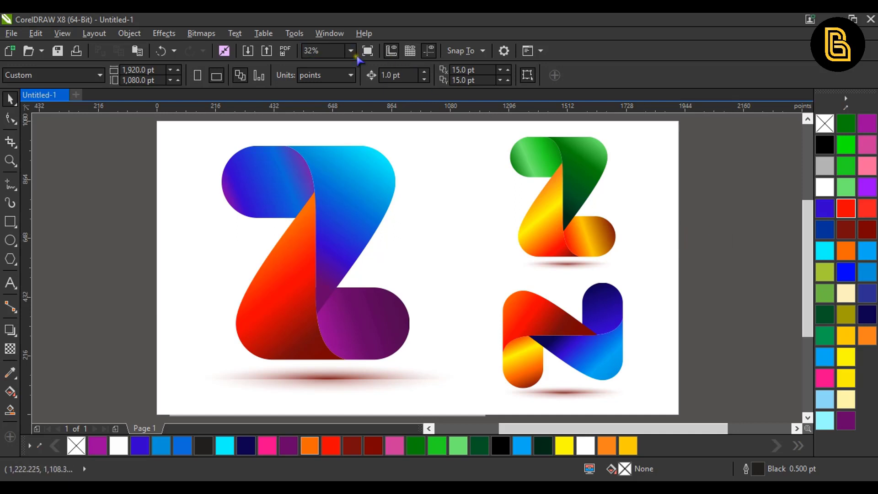
left_click(369, 48)
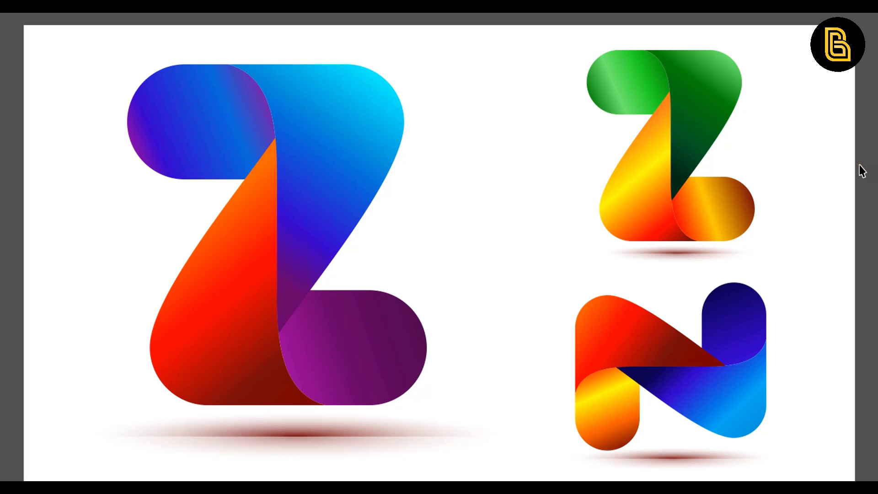